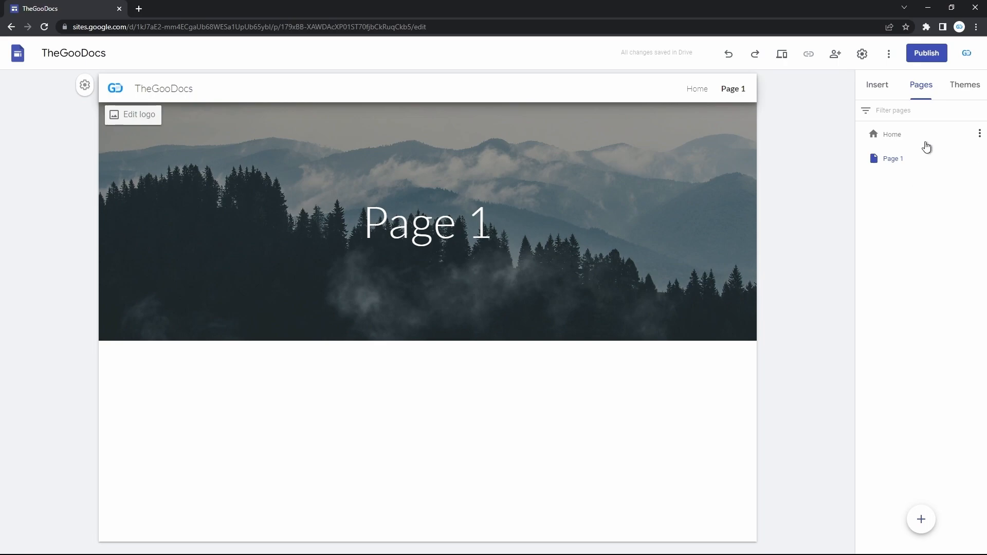
Duplicate the Home page, keeping the suggested name, and look through the copied content, expanding its collapsible Title group.
{"action": "left_click", "coordinate": [981, 136]}
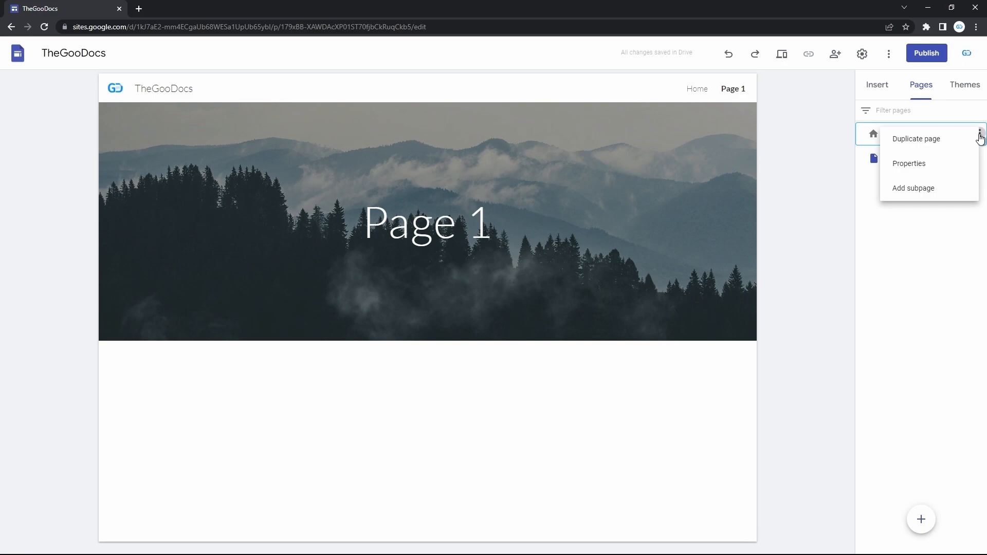
{"action": "left_click", "coordinate": [939, 148]}
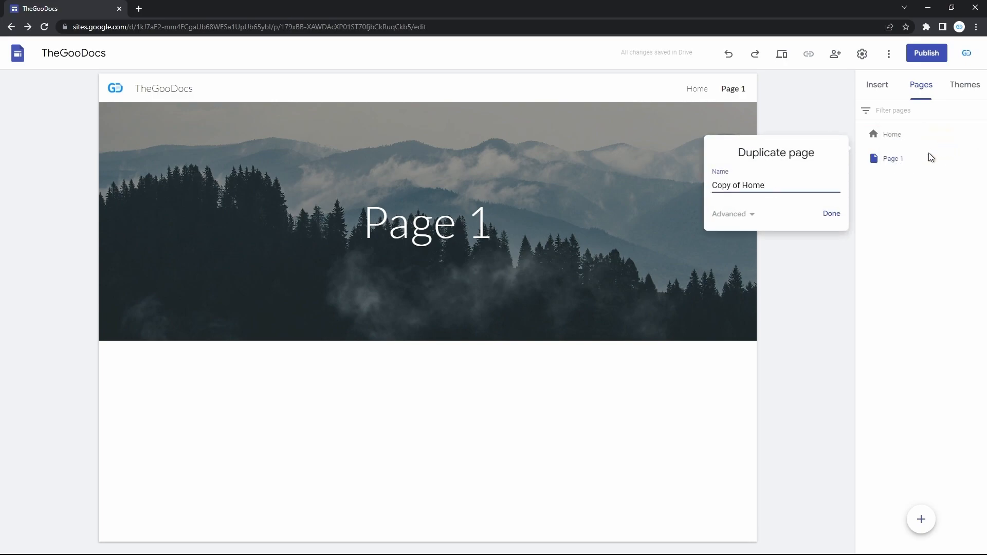
{"action": "left_click", "coordinate": [836, 213]}
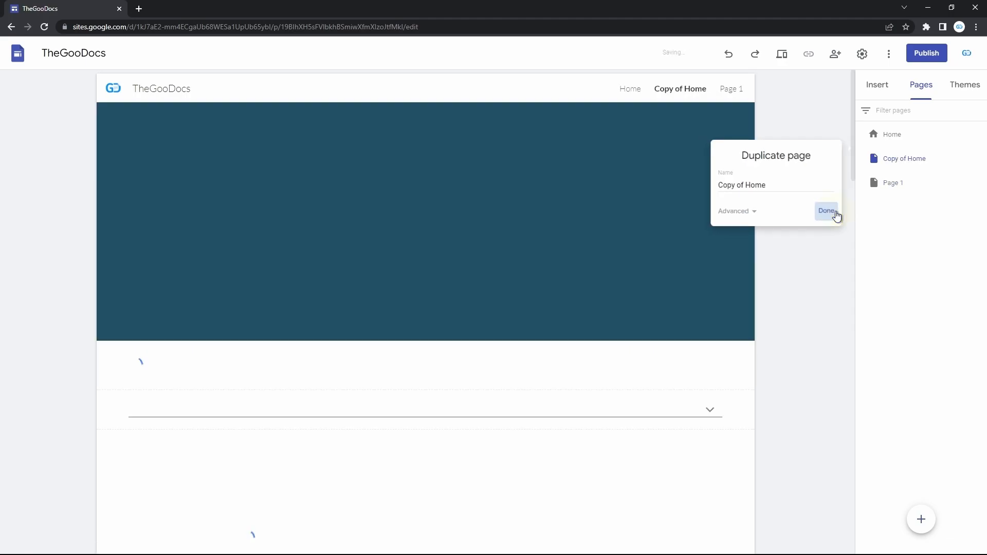
{"action": "scroll", "coordinate": [615, 337], "scroll_direction": "down", "scroll_amount": 5}
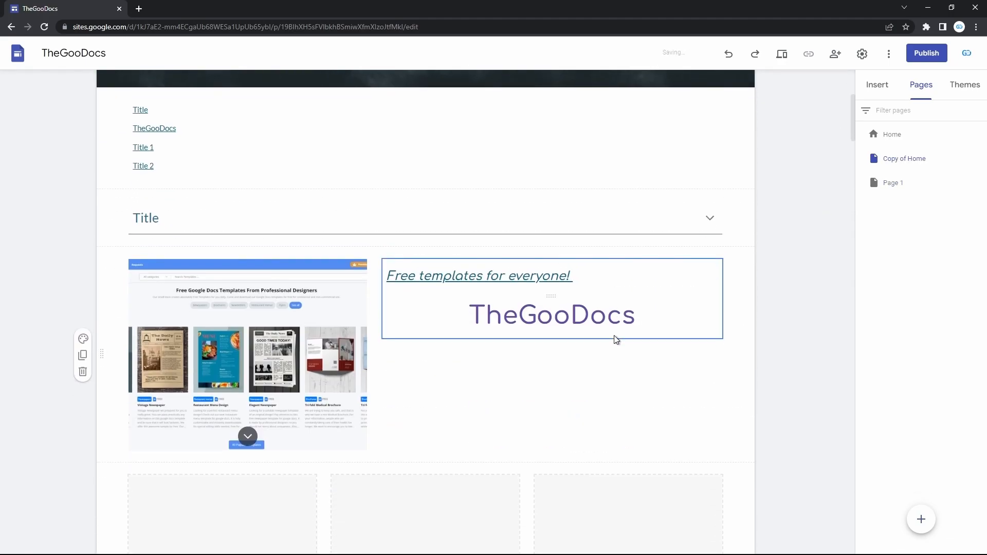
{"action": "scroll", "coordinate": [615, 337], "scroll_direction": "up", "scroll_amount": 5}
{"action": "left_click", "coordinate": [485, 380]}
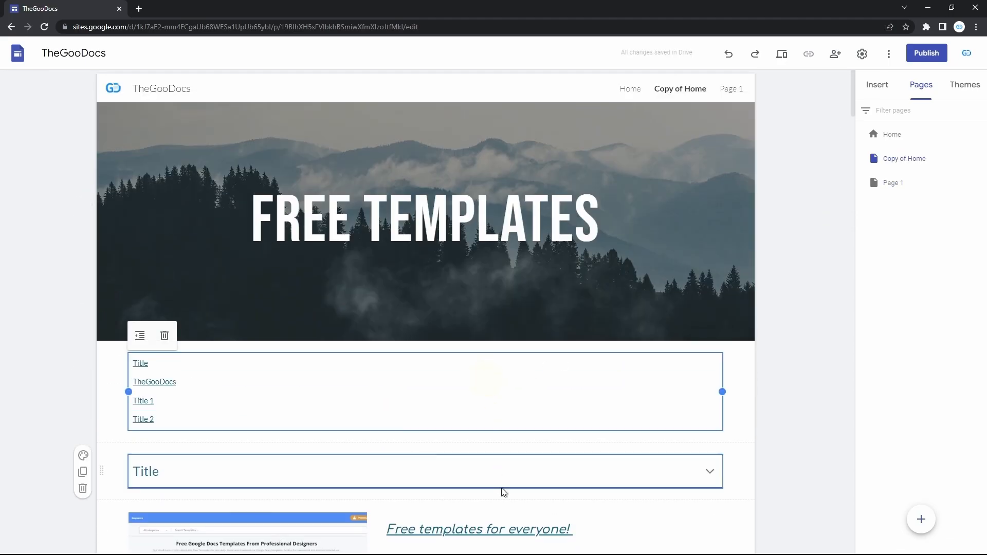
{"action": "left_click", "coordinate": [516, 459]}
{"action": "scroll", "coordinate": [516, 460], "scroll_direction": "down", "scroll_amount": 5}
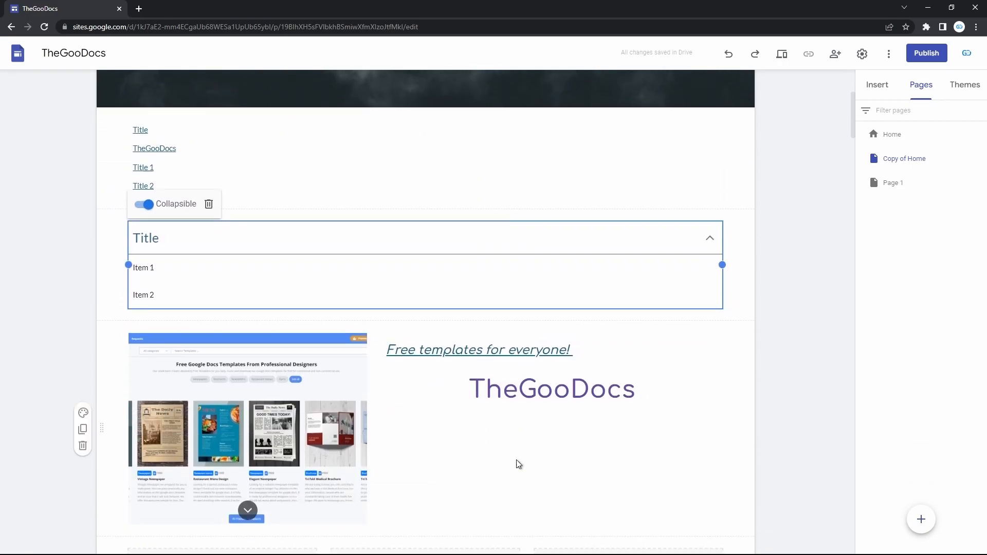
{"action": "left_click", "coordinate": [524, 410]}
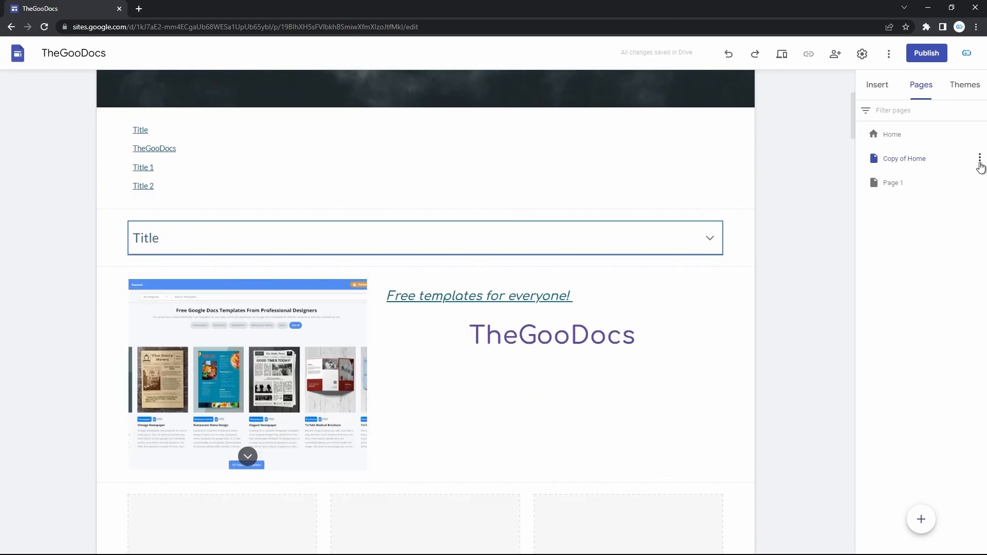
Make the Copy of Home page the site's homepage and view the custom path option in its properties.
{"action": "left_click", "coordinate": [981, 158]}
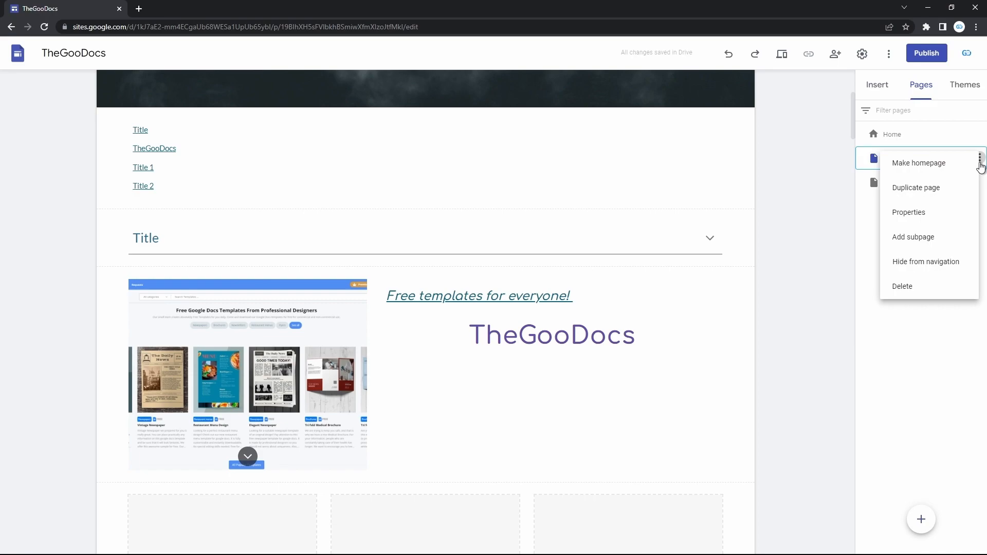
{"action": "left_click", "coordinate": [959, 163]}
{"action": "left_click", "coordinate": [980, 136]}
{"action": "left_click", "coordinate": [936, 162]}
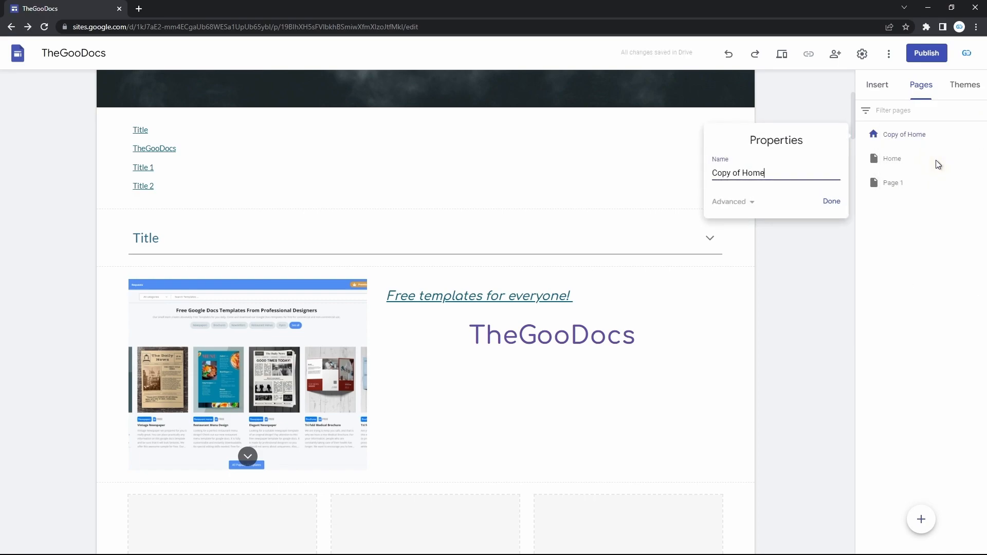
{"action": "left_click", "coordinate": [751, 202]}
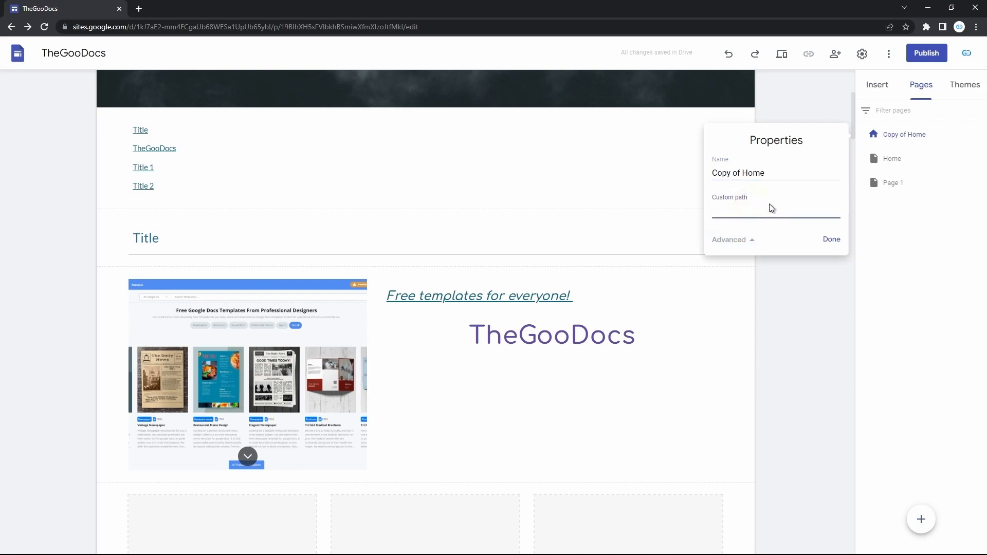
{"action": "key", "text": "Escape"}
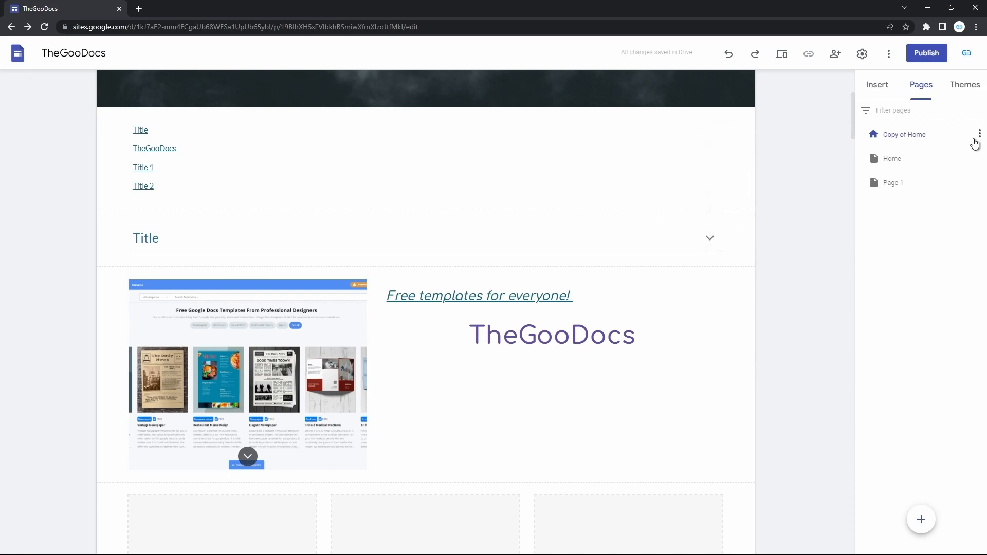
Add a subpage named Sub 1 under the Home page and check its entry in the site navigation.
{"action": "left_click", "coordinate": [980, 160]}
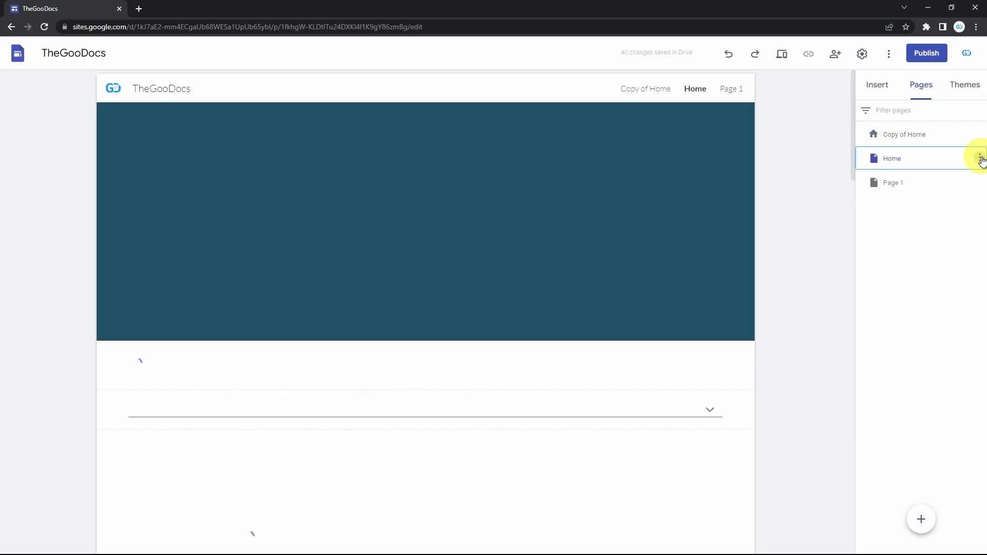
{"action": "left_click", "coordinate": [980, 159]}
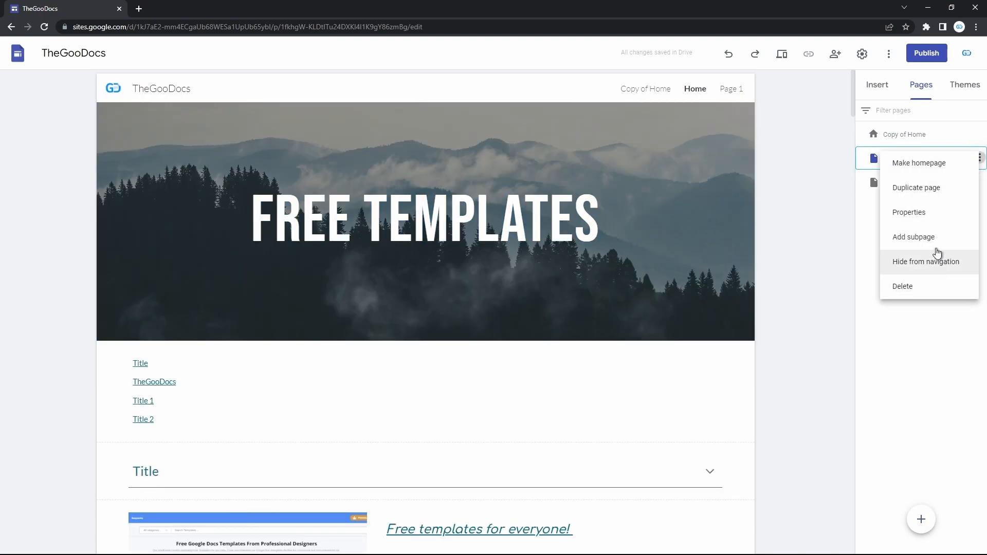
{"action": "left_click", "coordinate": [937, 247]}
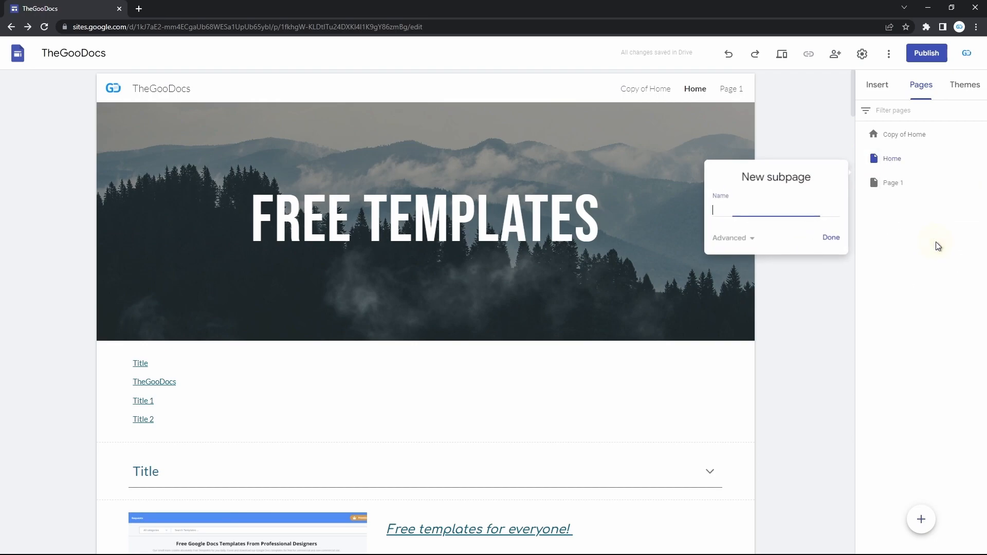
{"action": "type", "text": "Sub 1"}
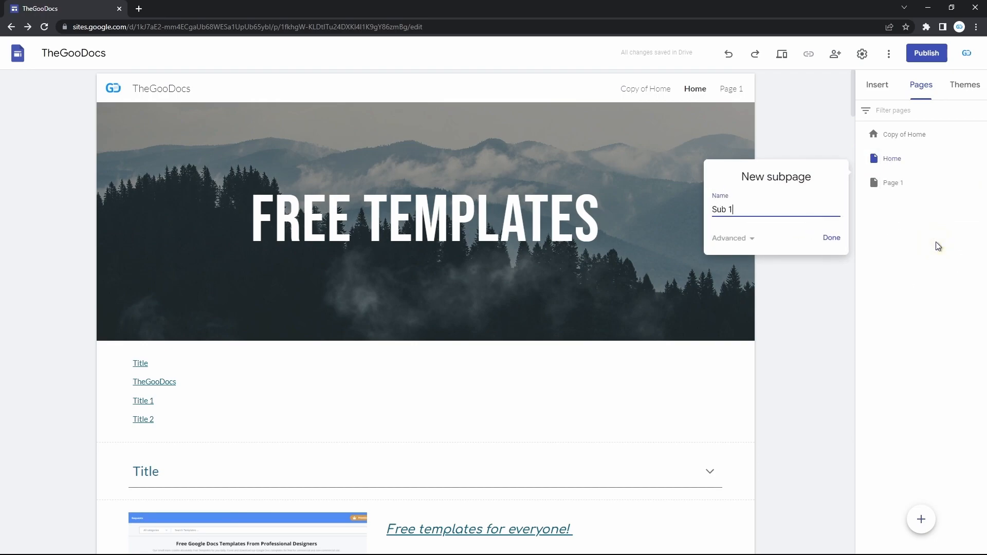
{"action": "left_click", "coordinate": [833, 239]}
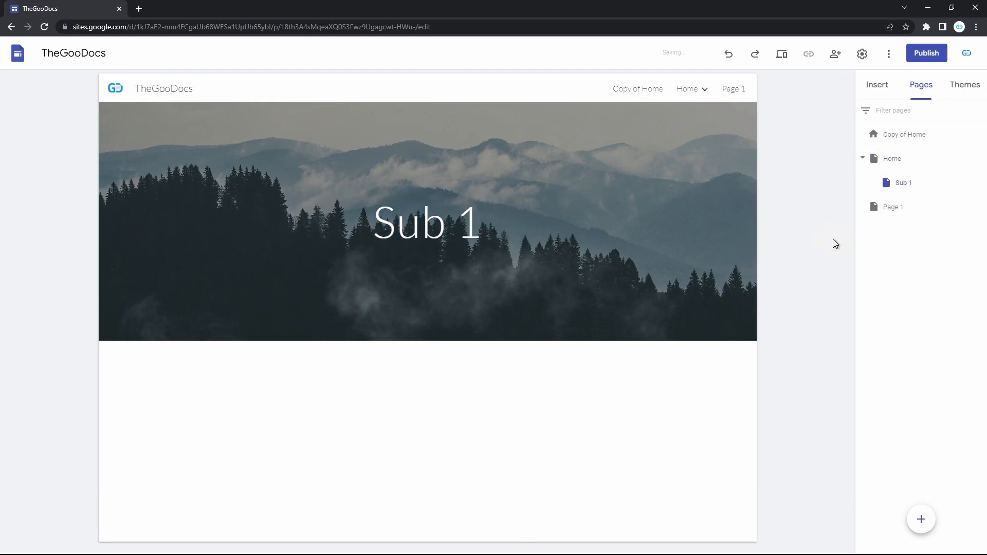
{"action": "left_click", "coordinate": [701, 91]}
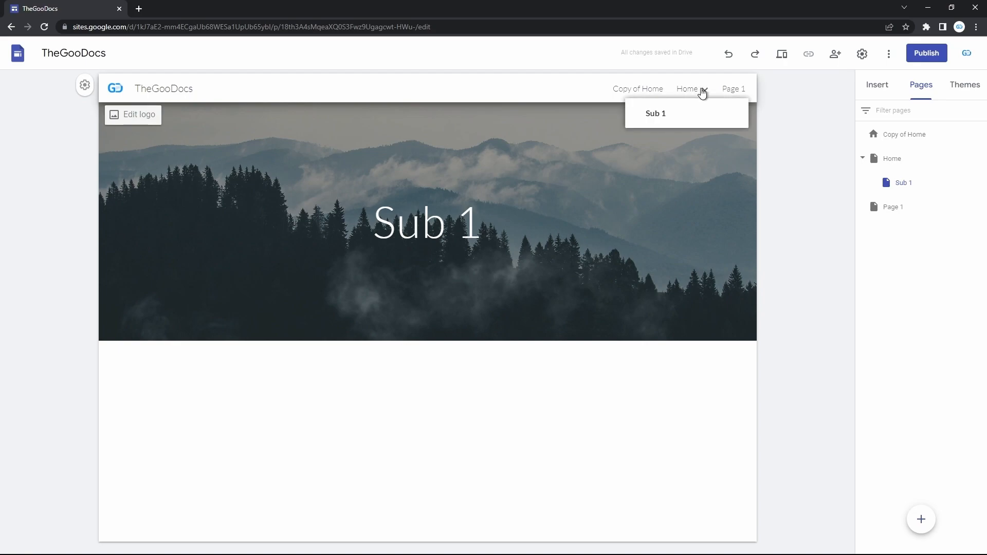
{"action": "left_click", "coordinate": [662, 114]}
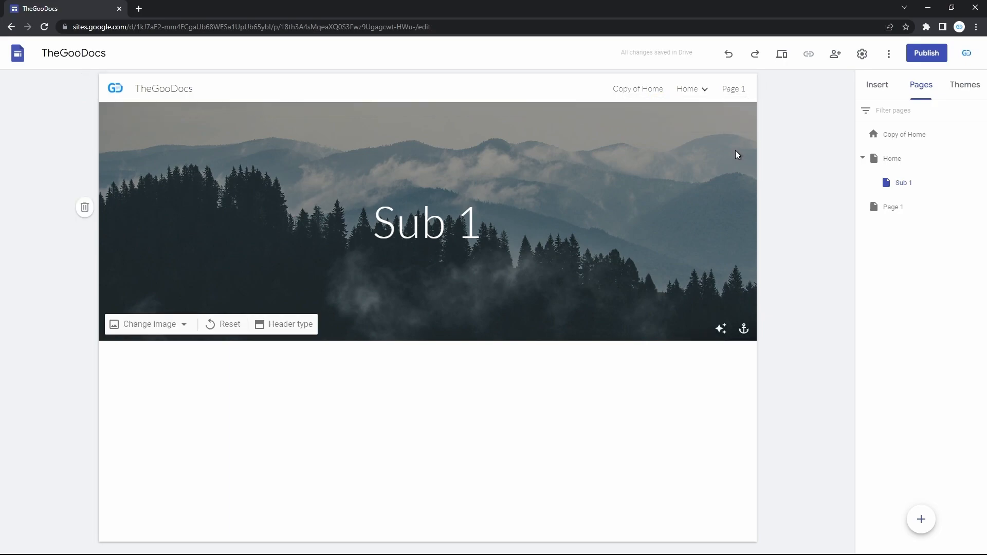
{"action": "left_click", "coordinate": [655, 115]}
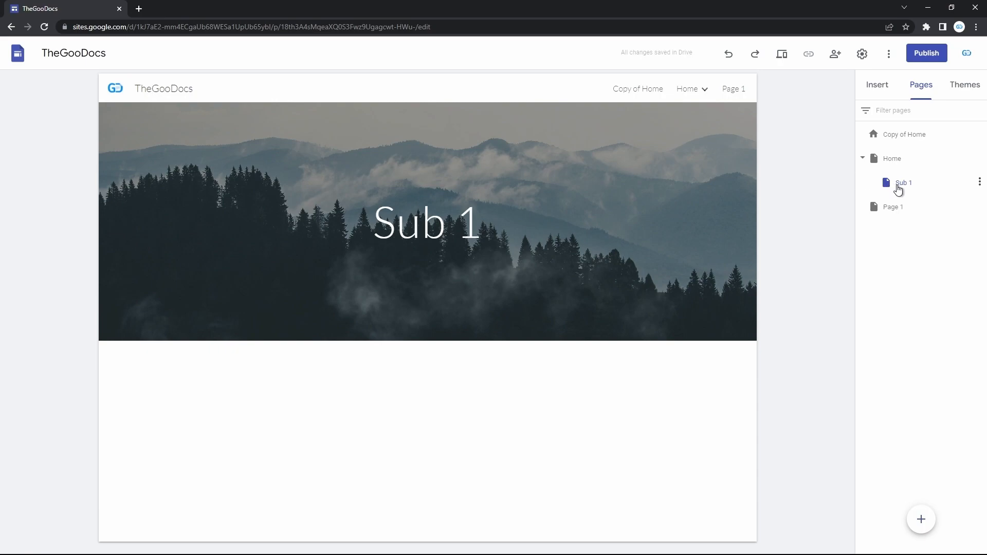
Add a second subpage named Sub 2 under the Home page and open it from the site navigation.
{"action": "left_click", "coordinate": [979, 159]}
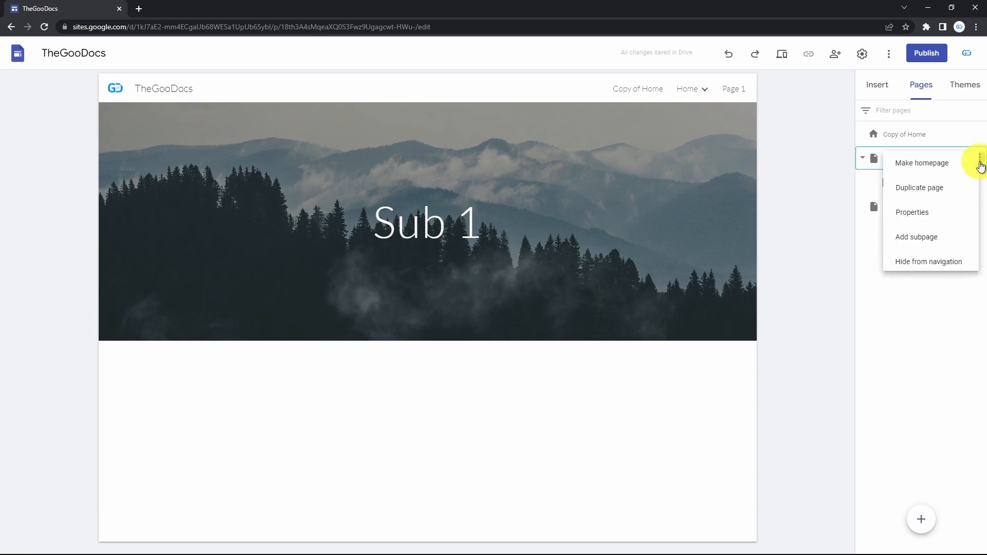
{"action": "left_click", "coordinate": [924, 236]}
{"action": "type", "text": "Sub 2"}
{"action": "left_click", "coordinate": [837, 263]}
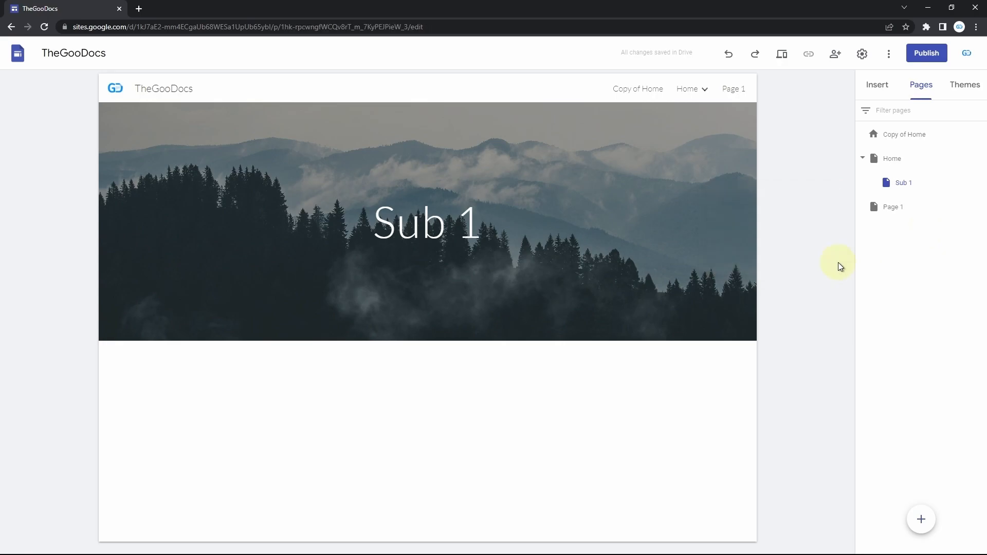
{"action": "left_click", "coordinate": [706, 90]}
{"action": "left_click", "coordinate": [674, 112]}
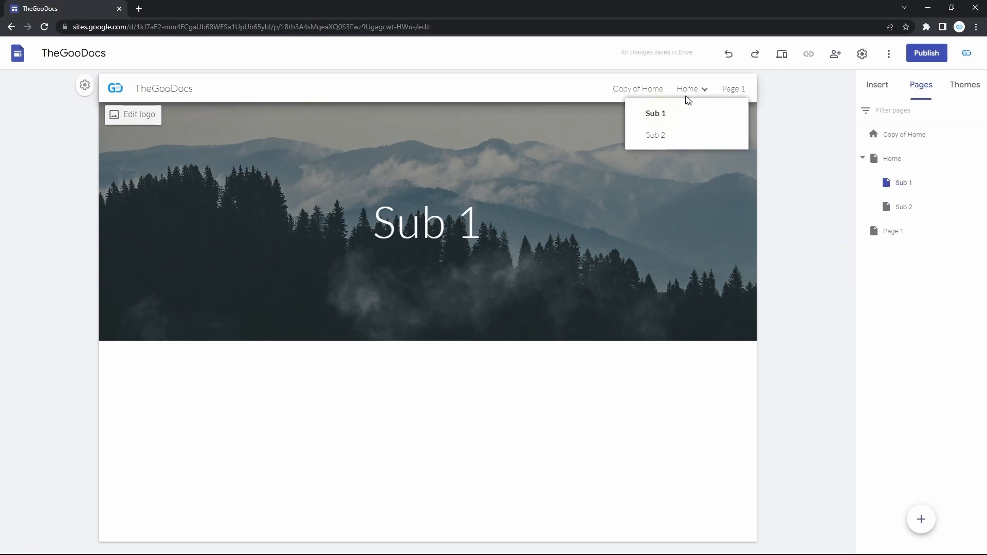
{"action": "left_click", "coordinate": [662, 137]}
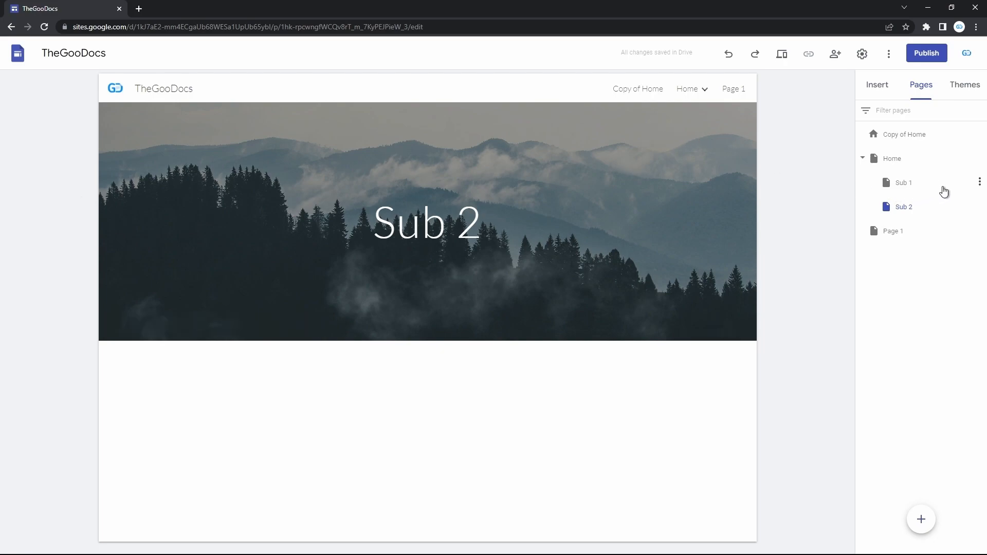
Add a nested subpage named SubSub1 under Sub 2 and look for it in the site navigation.
{"action": "left_click", "coordinate": [979, 182]}
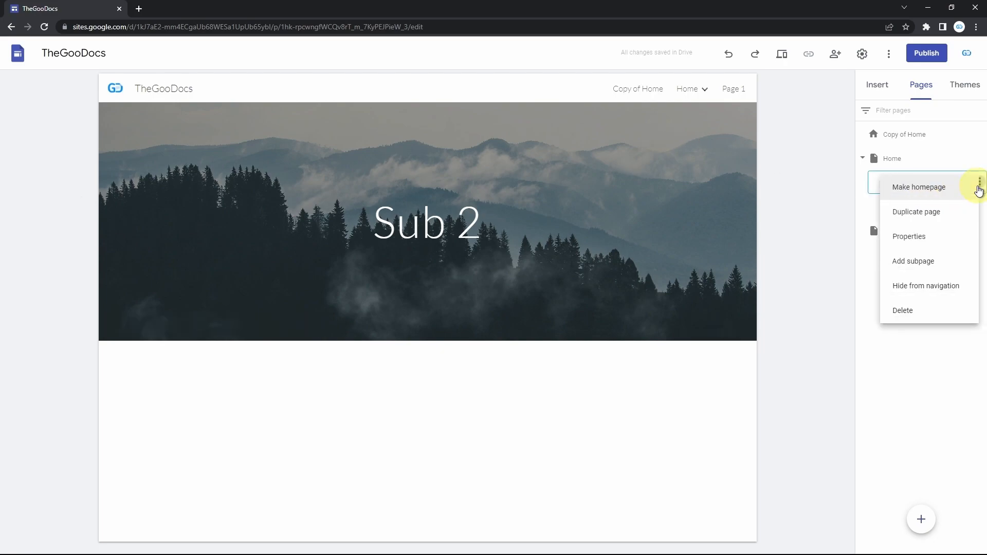
{"action": "left_click", "coordinate": [979, 189]}
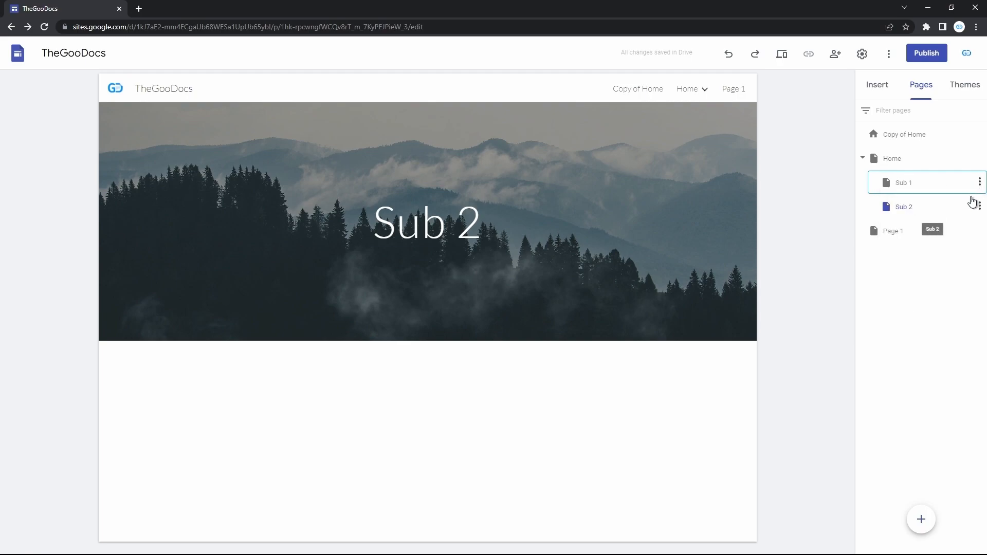
{"action": "left_click", "coordinate": [980, 208]}
{"action": "left_click", "coordinate": [940, 284]}
{"action": "type", "text": "SubSub1"}
{"action": "left_click", "coordinate": [832, 285]}
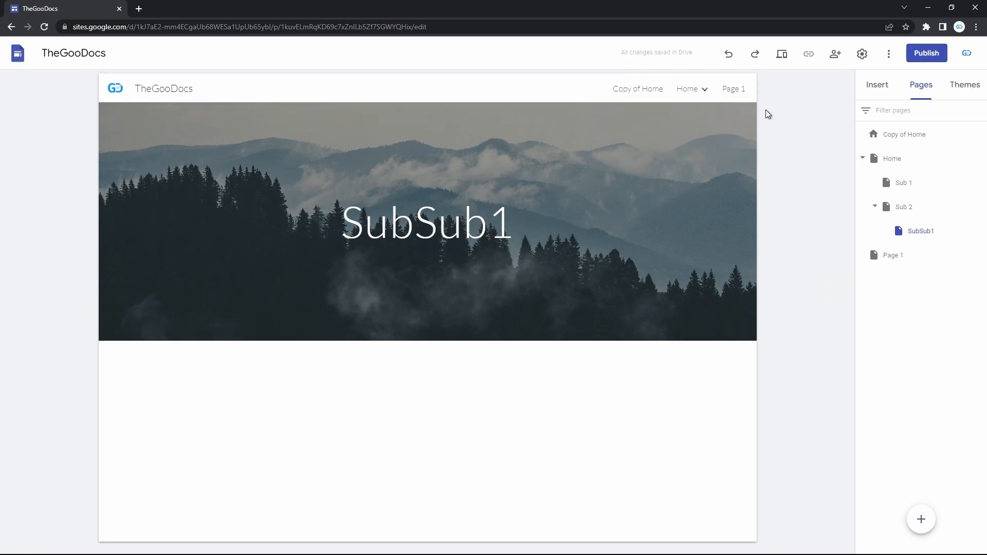
{"action": "mouse_move", "coordinate": [711, 90]}
{"action": "left_click", "coordinate": [636, 135]}
Hide the SubSub1 page from navigation and check the Home entry's list of subpages.
{"action": "left_click", "coordinate": [982, 229]}
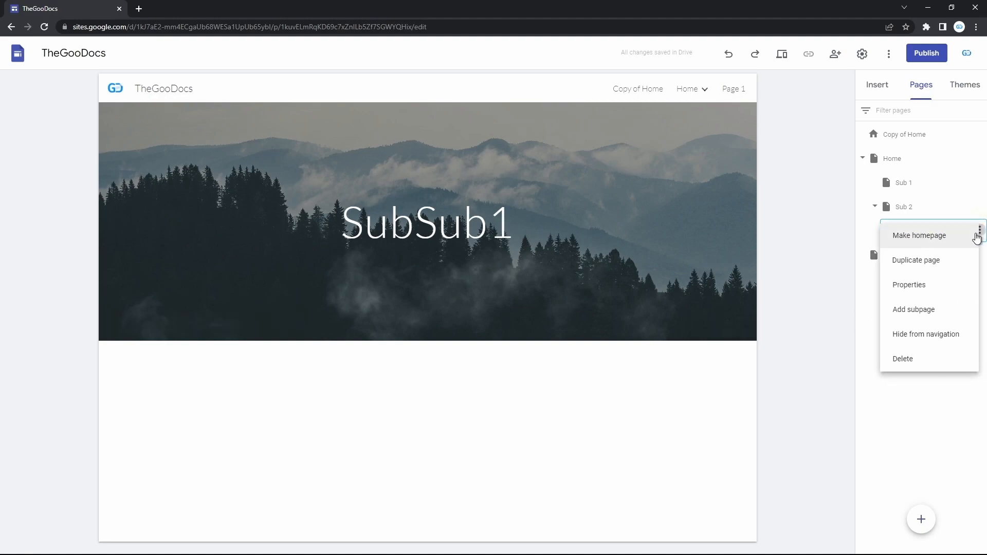
{"action": "left_click", "coordinate": [931, 335]}
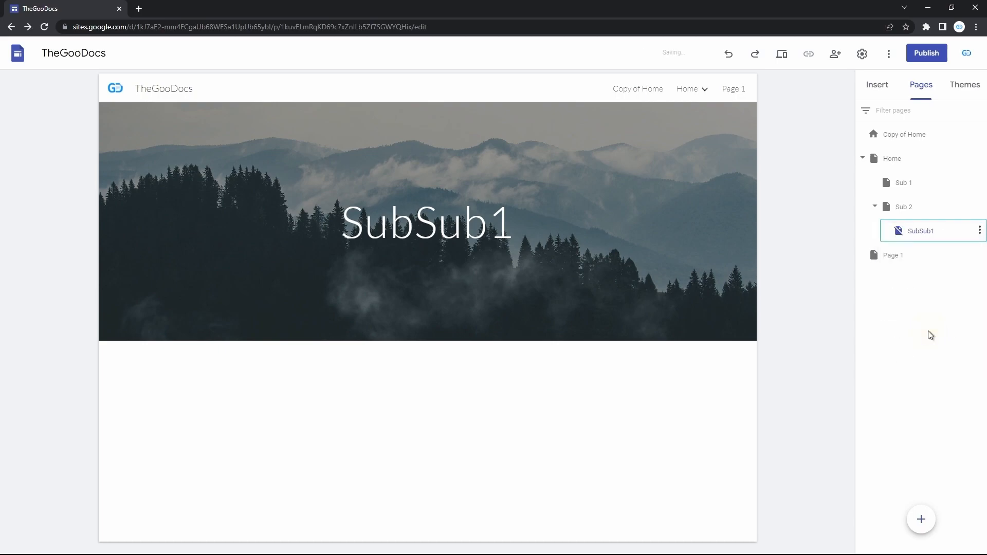
{"action": "mouse_move", "coordinate": [704, 88]}
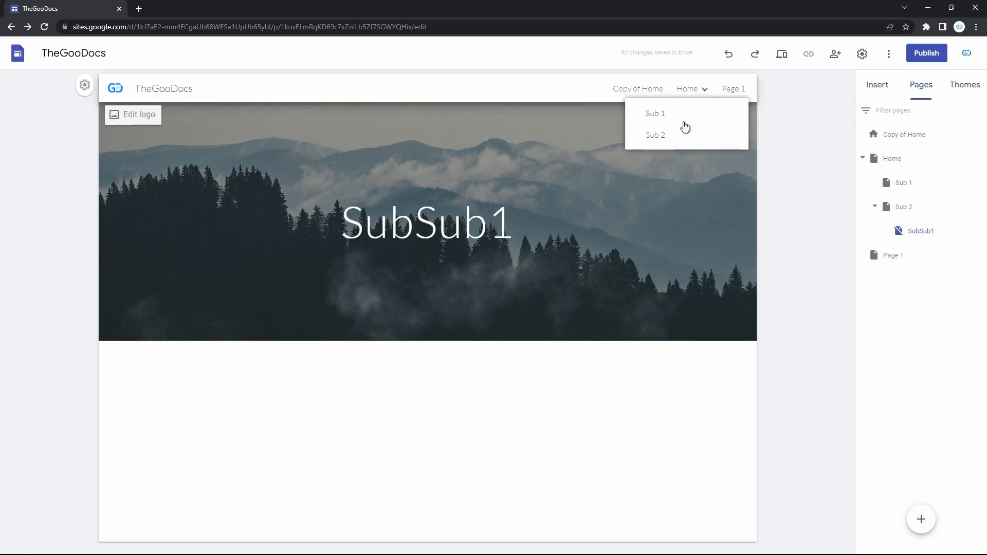
{"action": "left_click", "coordinate": [924, 239]}
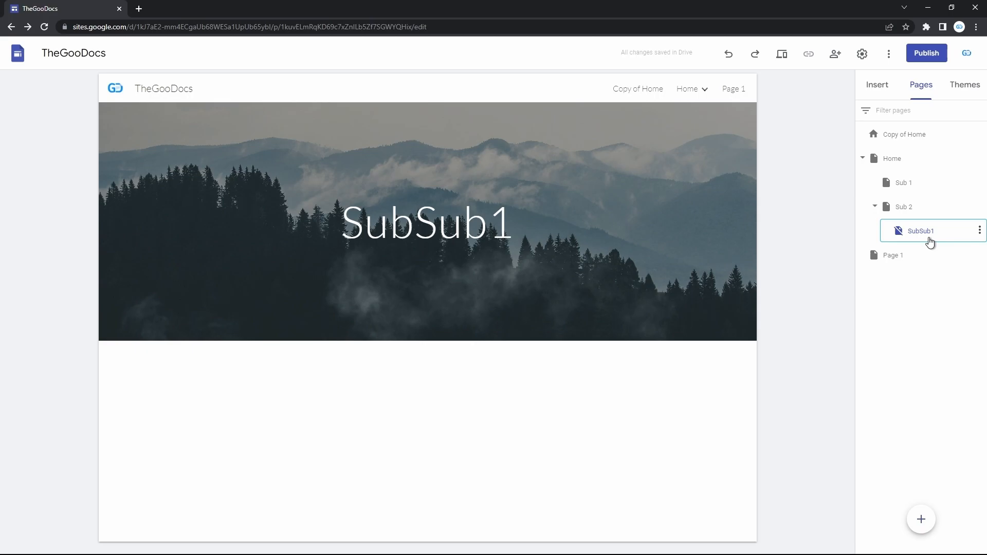
Insert a button named Hidden 1 on the SubSub1 page, linked to the Sub 2 page.
{"action": "left_click", "coordinate": [877, 85]}
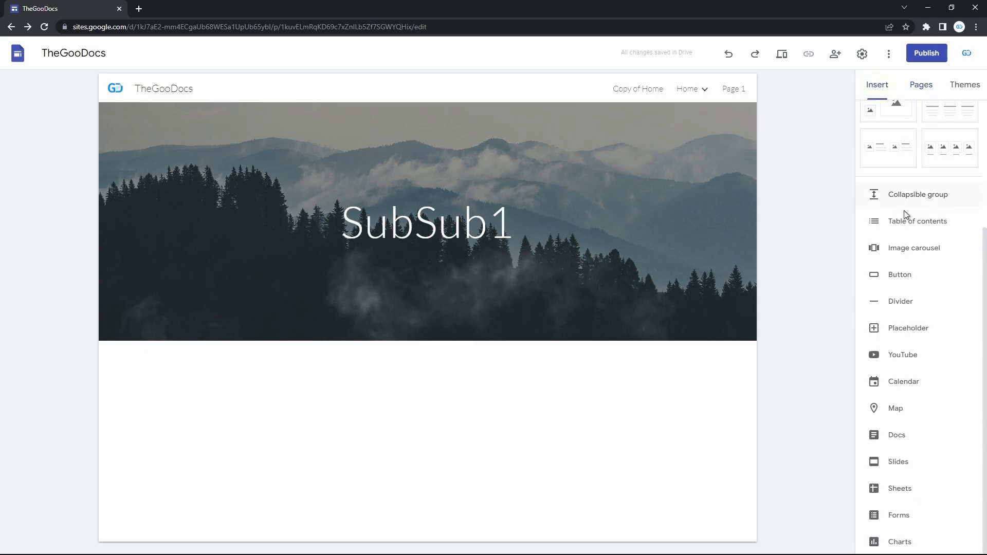
{"action": "left_click", "coordinate": [909, 273]}
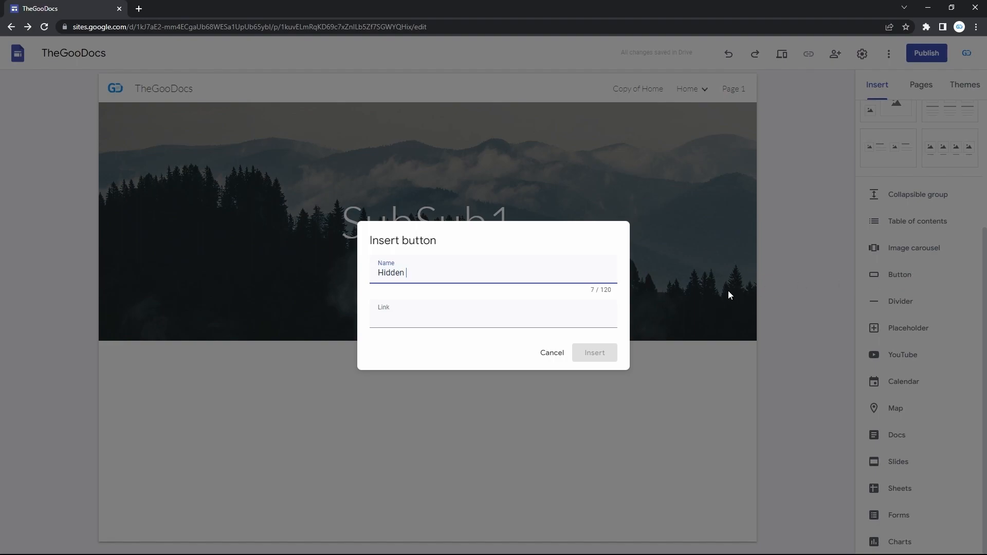
{"action": "left_click", "coordinate": [593, 311]}
{"action": "scroll", "coordinate": [469, 391], "scroll_direction": "down", "scroll_amount": 2}
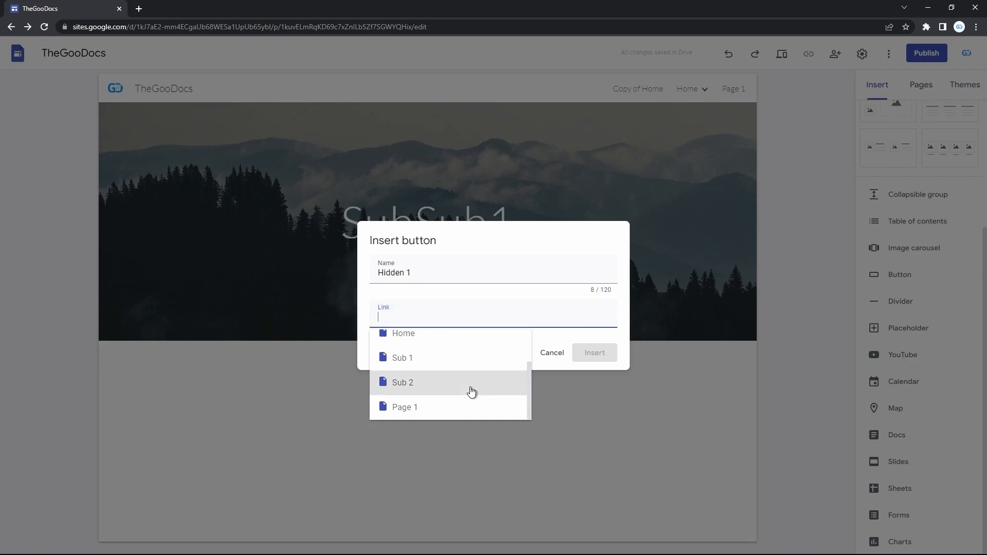
{"action": "scroll", "coordinate": [469, 391], "scroll_direction": "up", "scroll_amount": 2}
{"action": "scroll", "coordinate": [470, 390], "scroll_direction": "down", "scroll_amount": 2}
{"action": "left_click", "coordinate": [456, 394]}
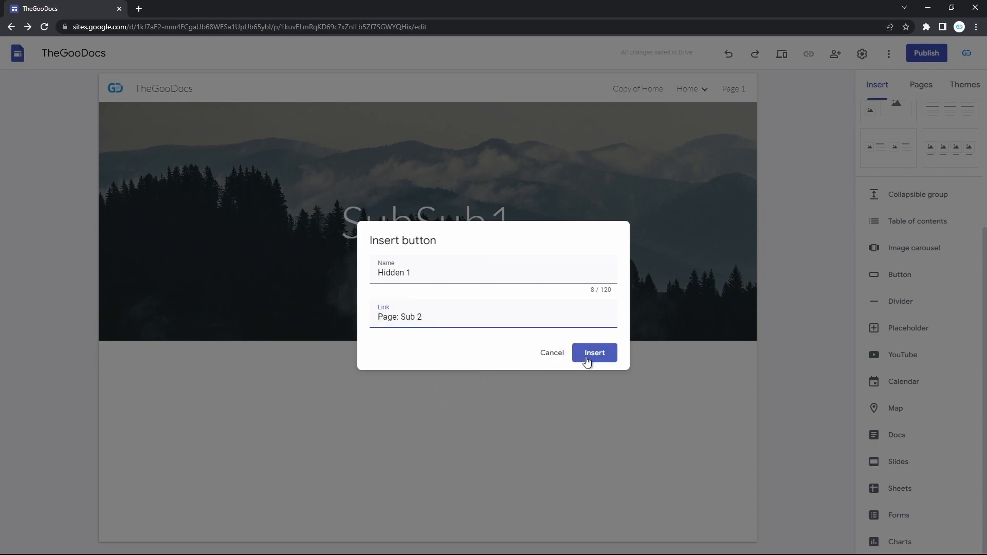
{"action": "left_click", "coordinate": [590, 362]}
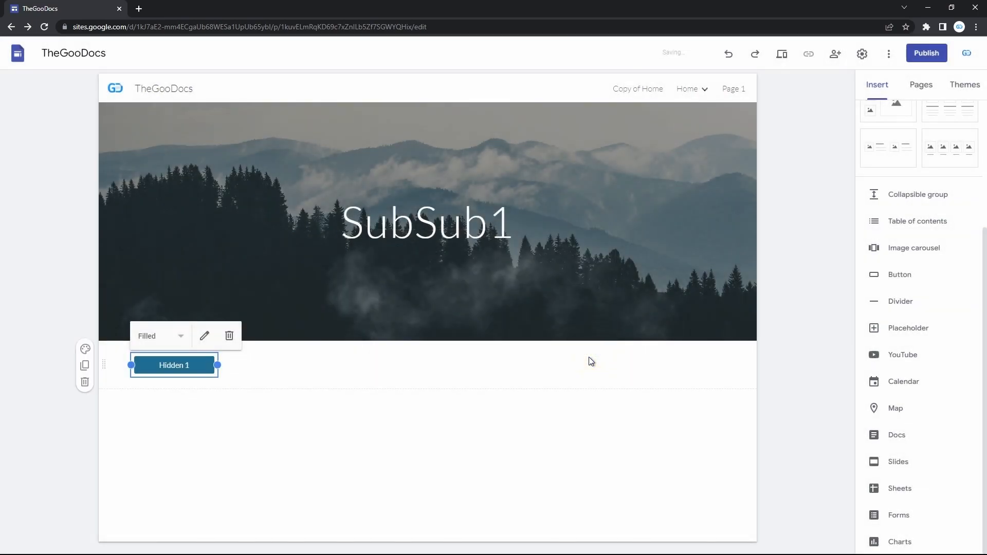
Delete the hidden SubSub1 page from the site.
{"action": "left_click", "coordinate": [918, 95]}
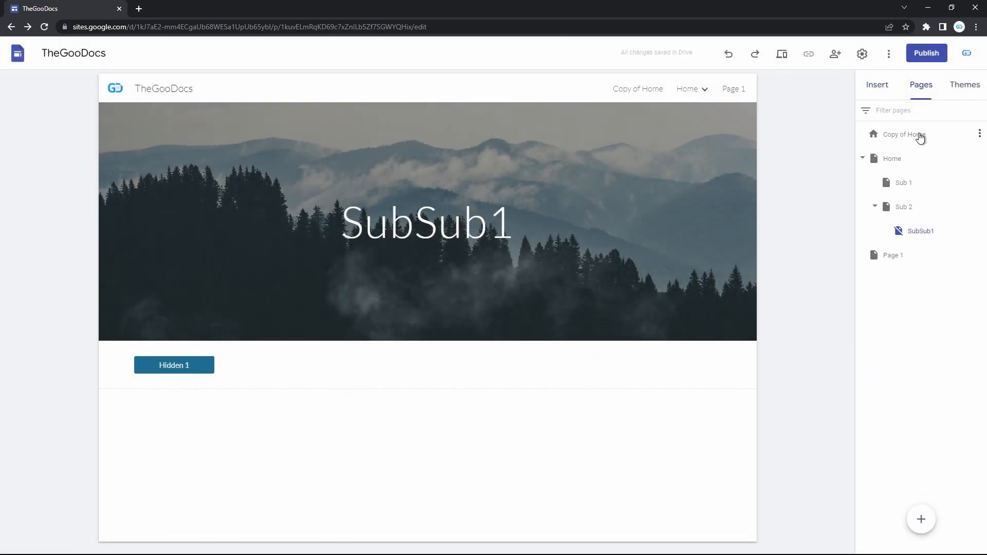
{"action": "left_click", "coordinate": [979, 230]}
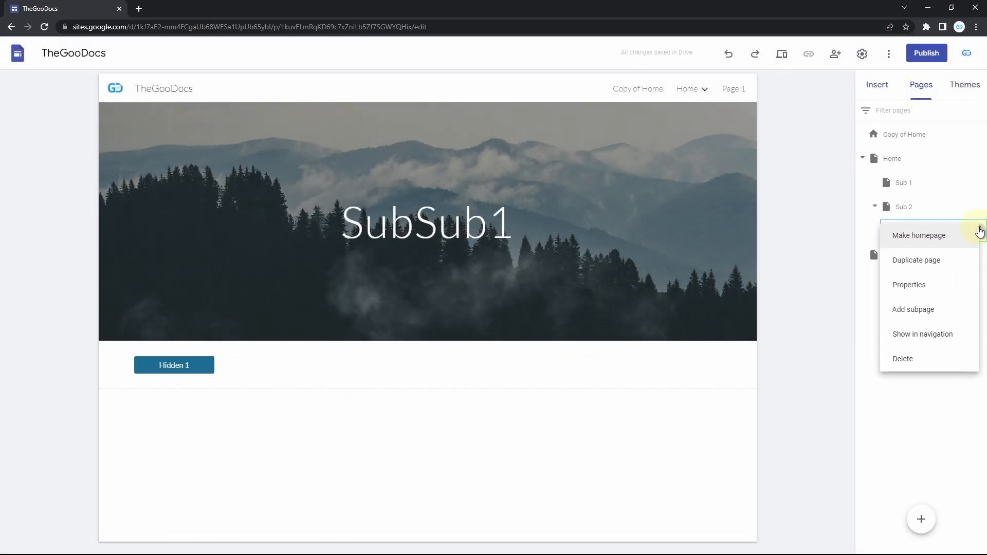
{"action": "left_click", "coordinate": [932, 359]}
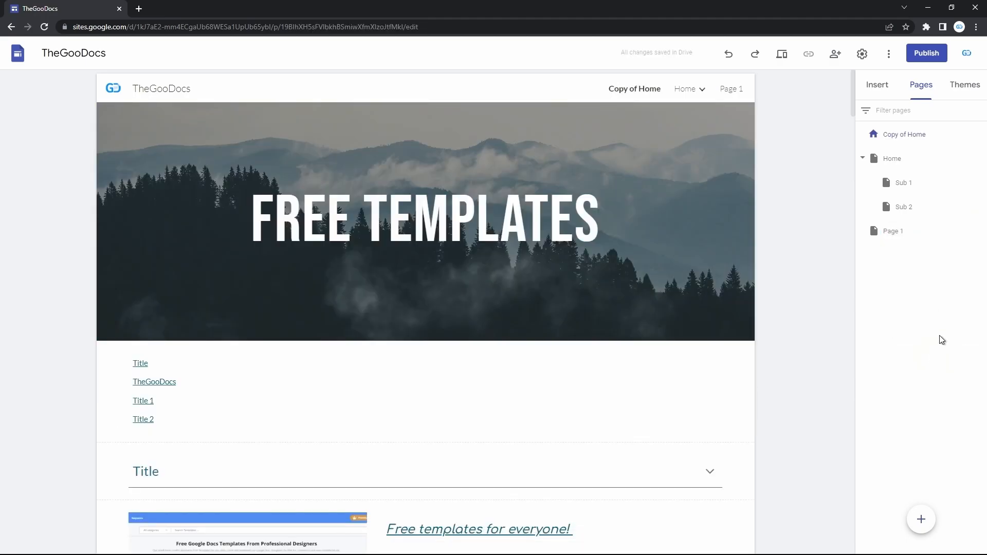
Add a new menu section named Menu 1 to the site.
{"action": "mouse_move", "coordinate": [933, 524]}
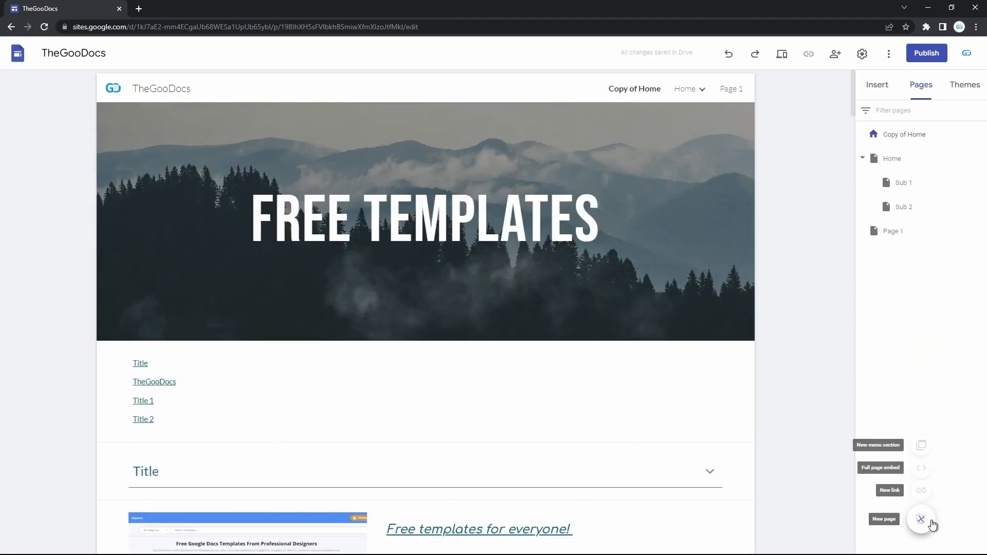
{"action": "left_click", "coordinate": [922, 446]}
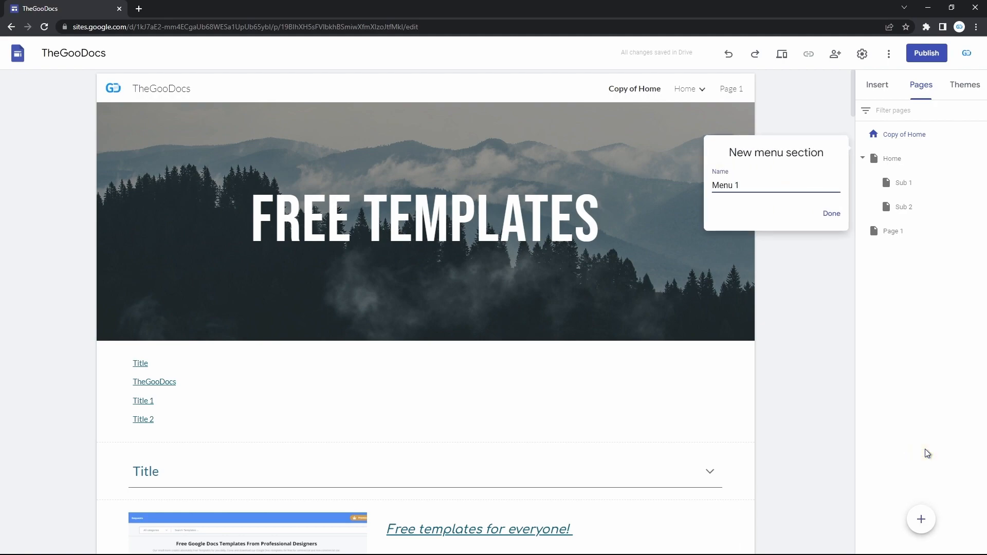
{"action": "left_click", "coordinate": [832, 214]}
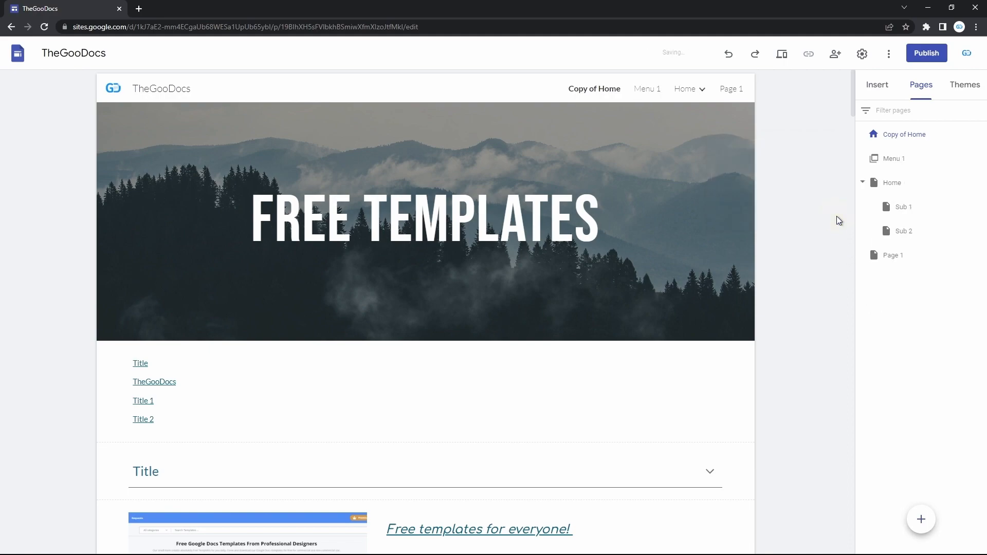
Add a subpage named Sub1 under the Menu 1 section.
{"action": "left_click", "coordinate": [980, 160]}
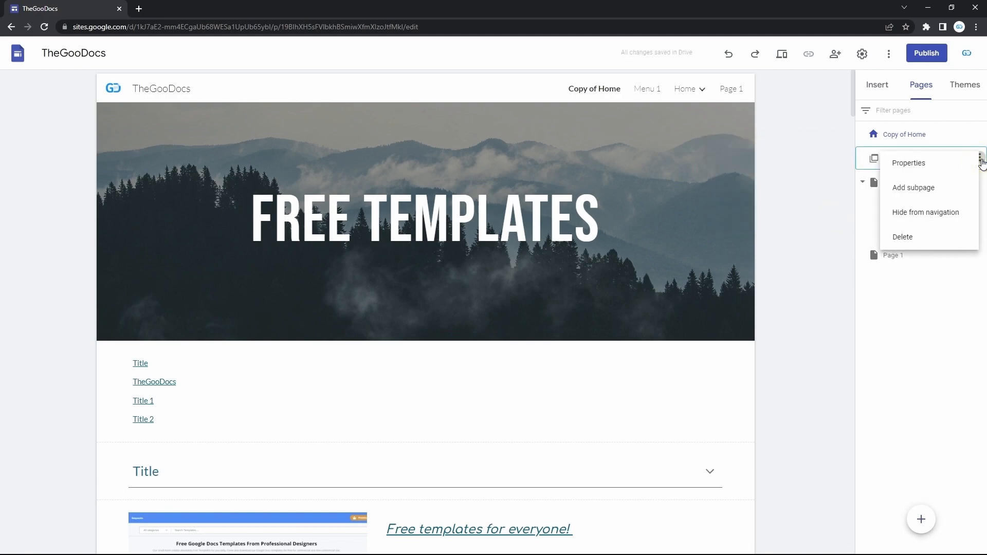
{"action": "left_click", "coordinate": [952, 189]}
{"action": "type", "text": "Sub1"}
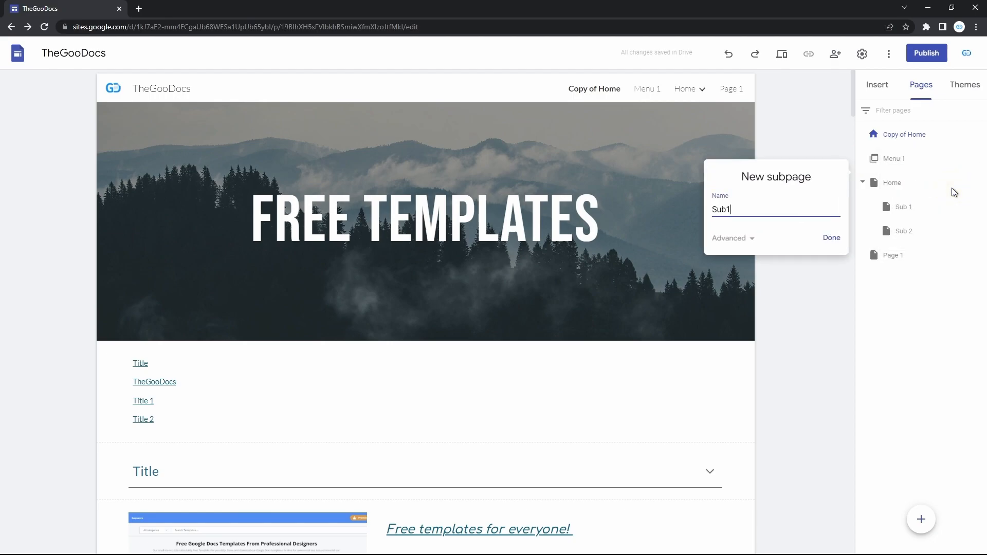
{"action": "left_click", "coordinate": [837, 238]}
Add a second subpage named Sub 2 under the Menu 1 section.
{"action": "left_click", "coordinate": [979, 157]}
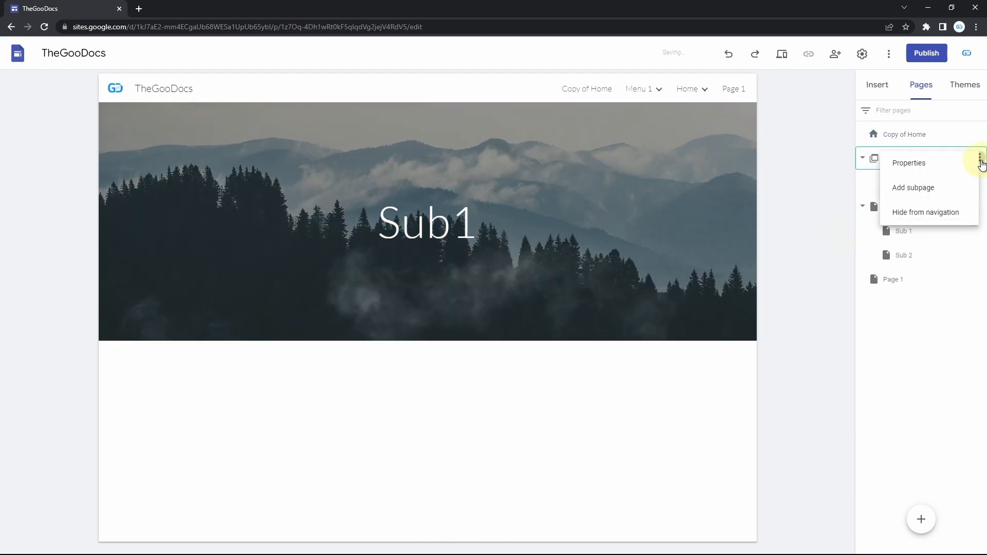
{"action": "left_click", "coordinate": [939, 186]}
{"action": "type", "text": "Sub 2"}
{"action": "left_click", "coordinate": [840, 265]}
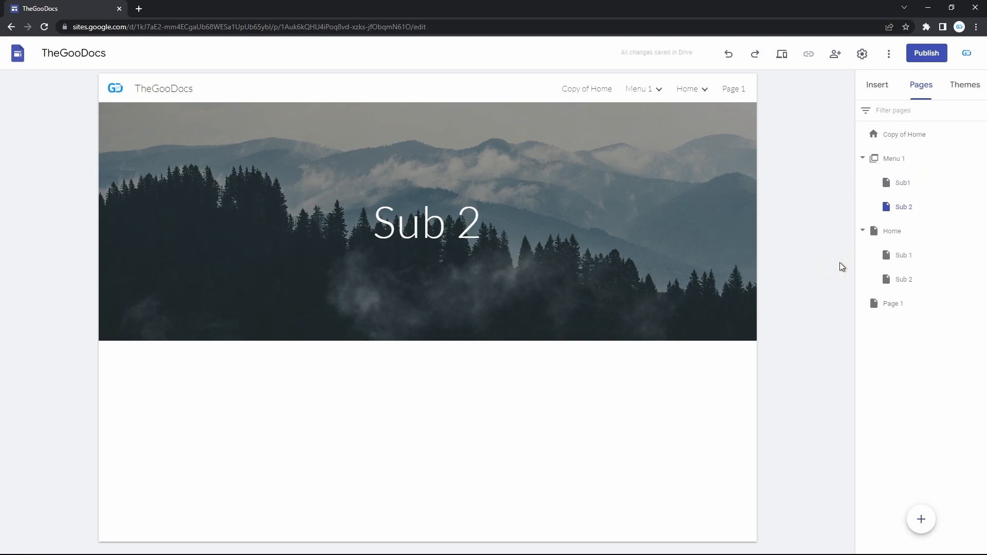
Test the site navigation by opening Page 1, trying the Menu 1 entry itself, and opening its Sub1 and Sub 2 subpages.
{"action": "mouse_move", "coordinate": [697, 90]}
{"action": "left_click", "coordinate": [598, 90]}
{"action": "left_click", "coordinate": [733, 92]}
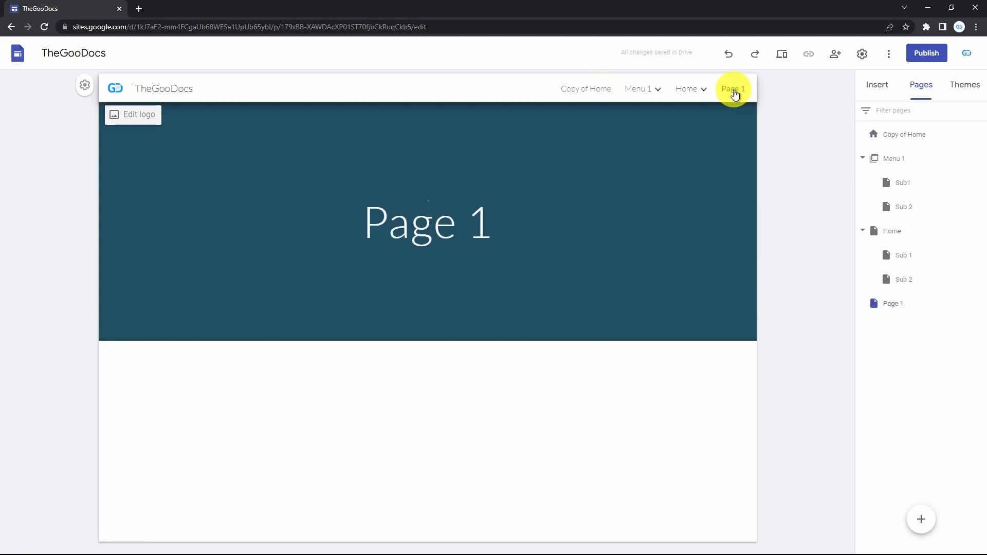
{"action": "left_click", "coordinate": [638, 91]}
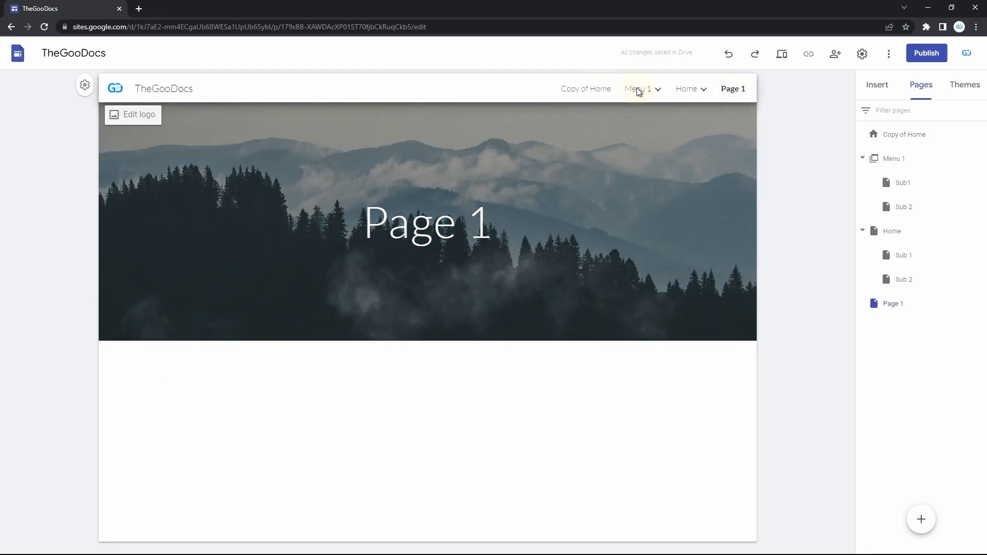
{"action": "left_click", "coordinate": [659, 91]}
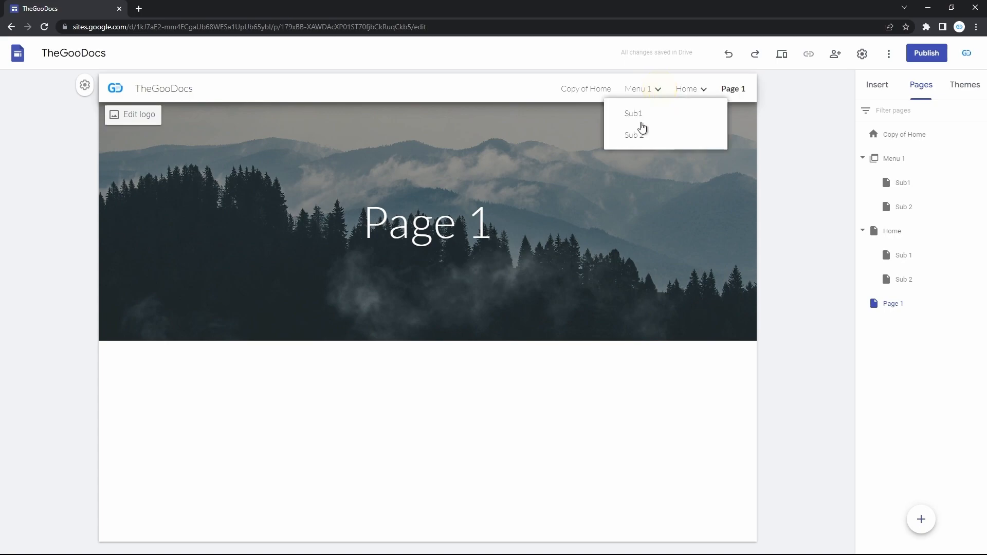
{"action": "left_click", "coordinate": [639, 90]}
{"action": "left_click", "coordinate": [640, 91]}
{"action": "left_click", "coordinate": [641, 91]}
{"action": "left_click", "coordinate": [640, 91]}
{"action": "left_click", "coordinate": [637, 114]}
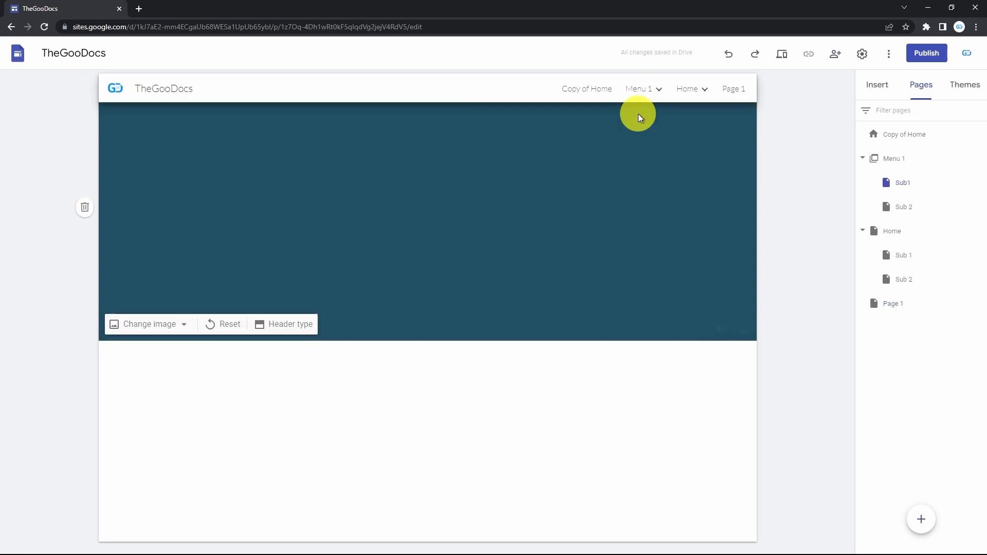
{"action": "left_click", "coordinate": [637, 135]}
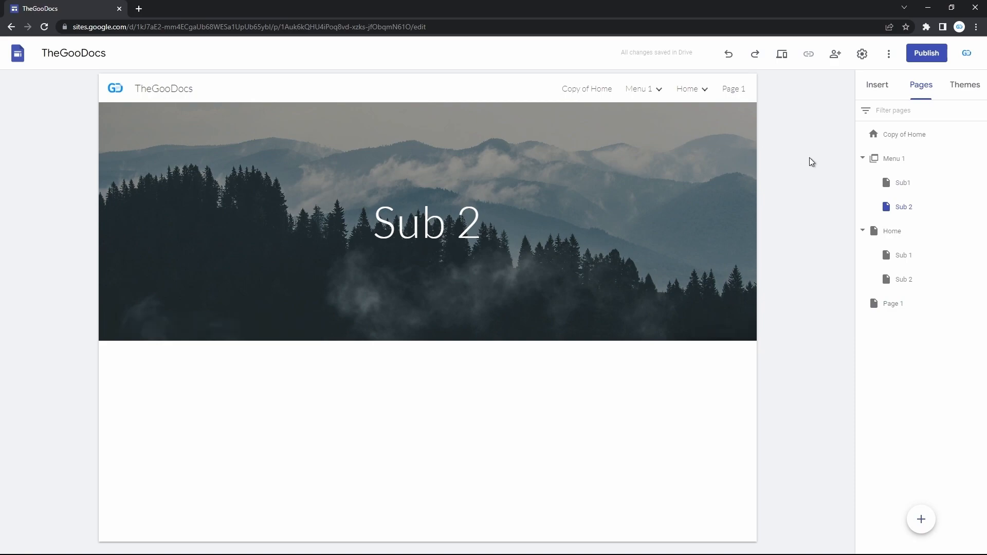
Embed thegoodocs.com by URL as a whole page on the Sub 2 page under Menu 1.
{"action": "mouse_move", "coordinate": [923, 518]}
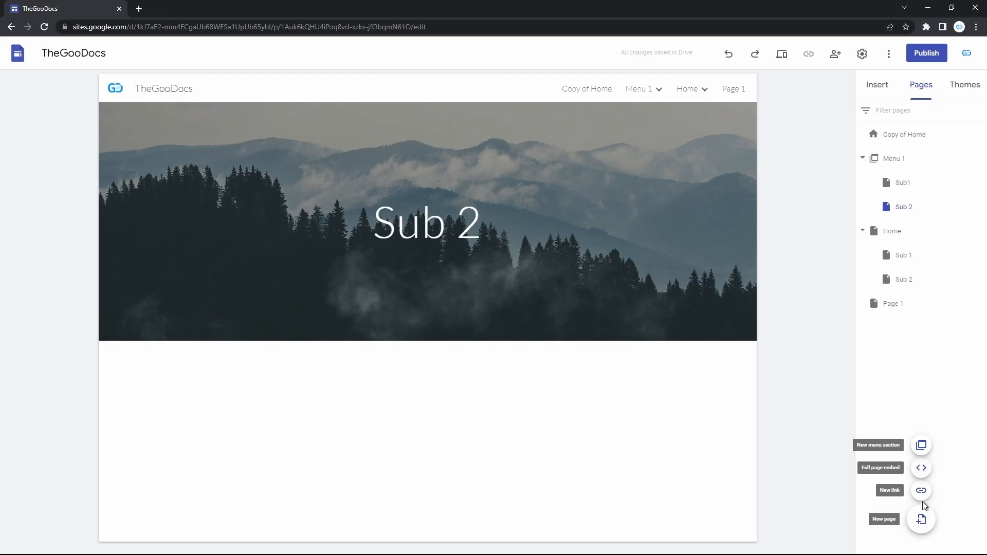
{"action": "left_click", "coordinate": [922, 491]}
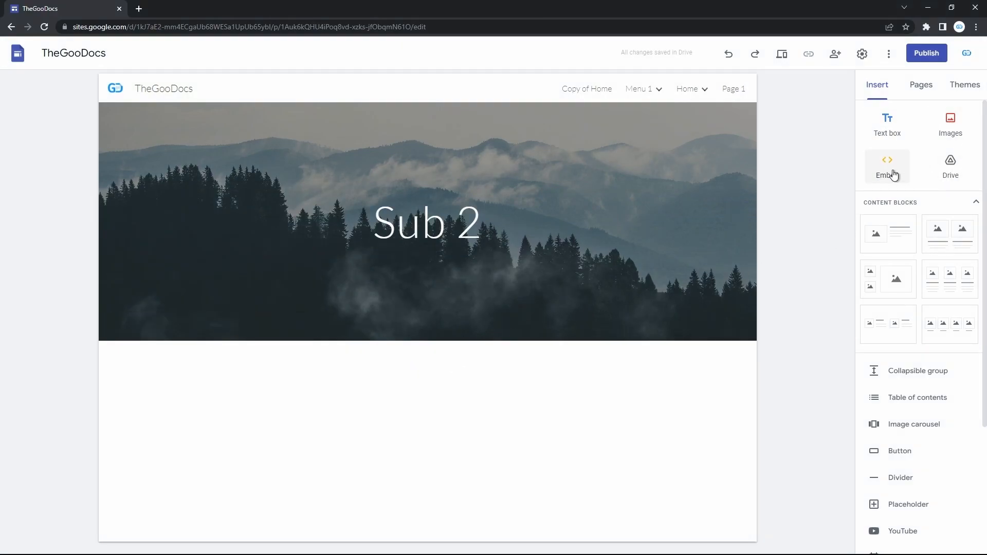
{"action": "left_click", "coordinate": [893, 175]}
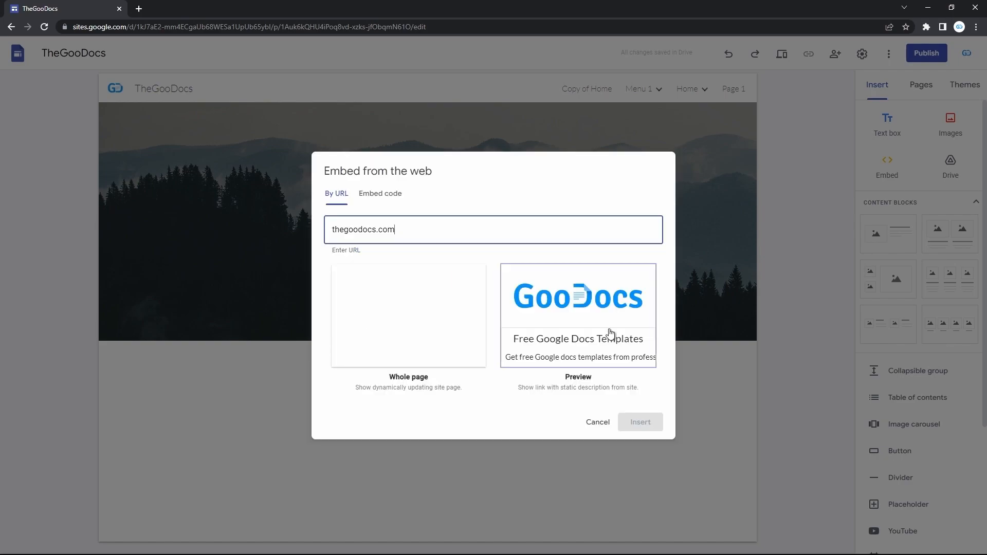
{"action": "left_click", "coordinate": [423, 357]}
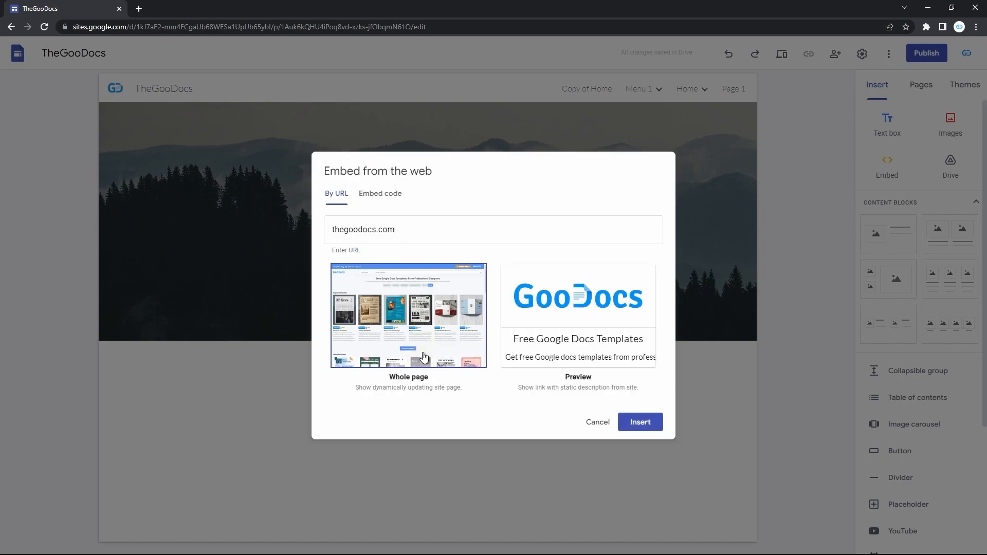
{"action": "left_click", "coordinate": [652, 421]}
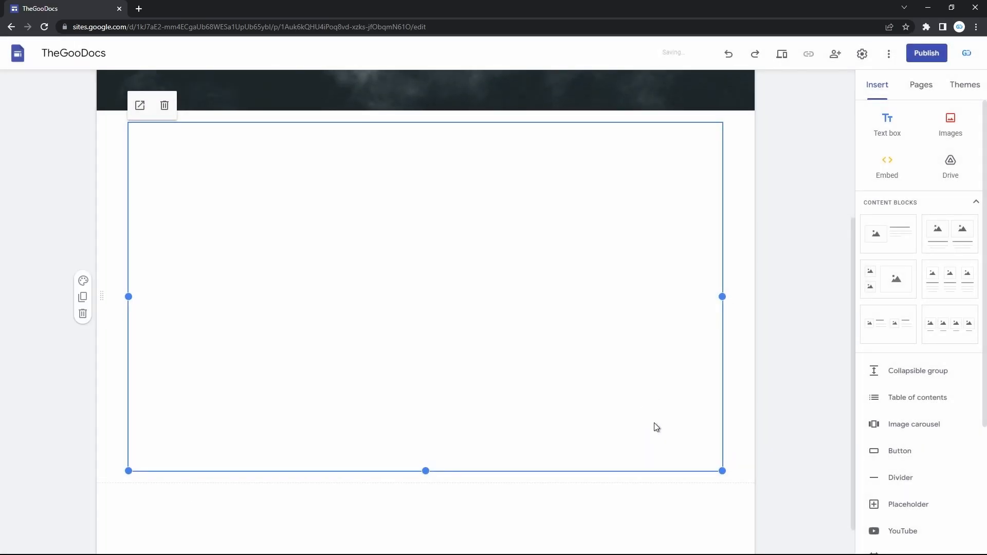
{"action": "left_click", "coordinate": [503, 509]}
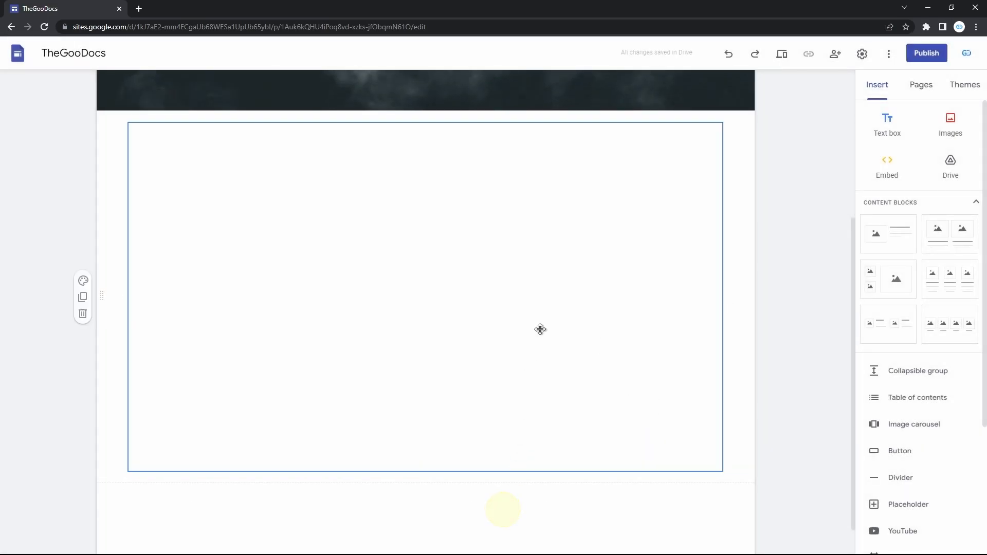
{"action": "left_click", "coordinate": [543, 292]}
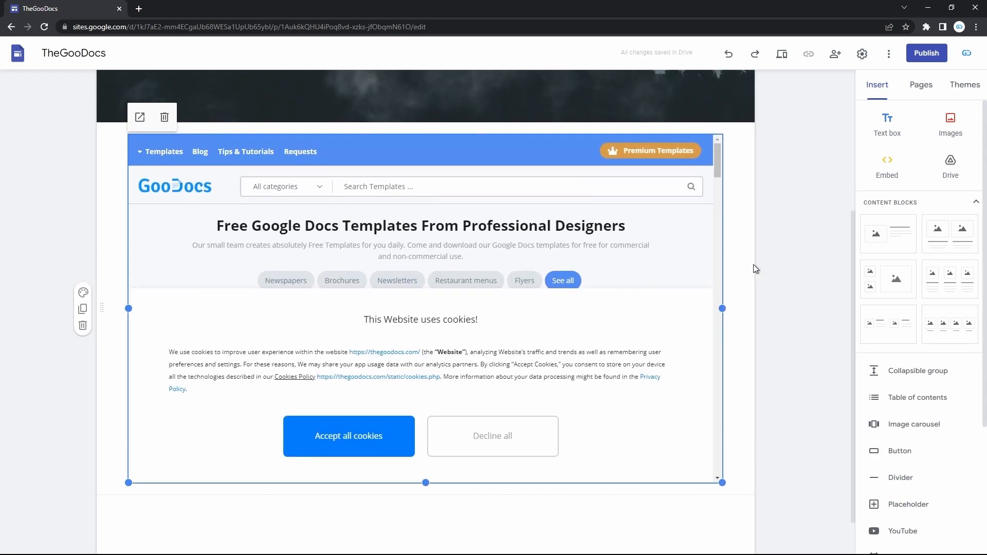
Preview the Sub 2 page and test the embedded website by opening its Flyers category and returning to its main page.
{"action": "left_click", "coordinate": [781, 54]}
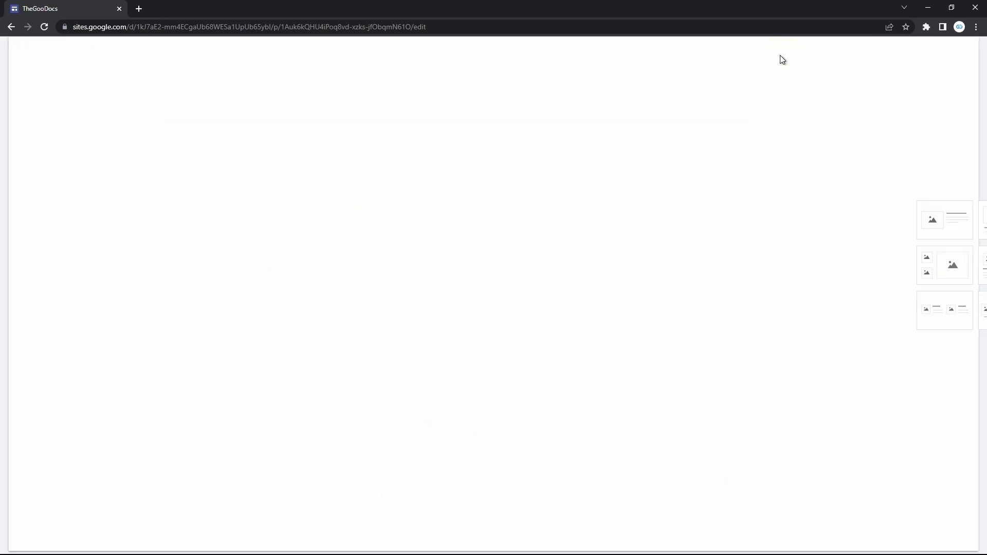
{"action": "scroll", "coordinate": [638, 332], "scroll_direction": "down", "scroll_amount": 3}
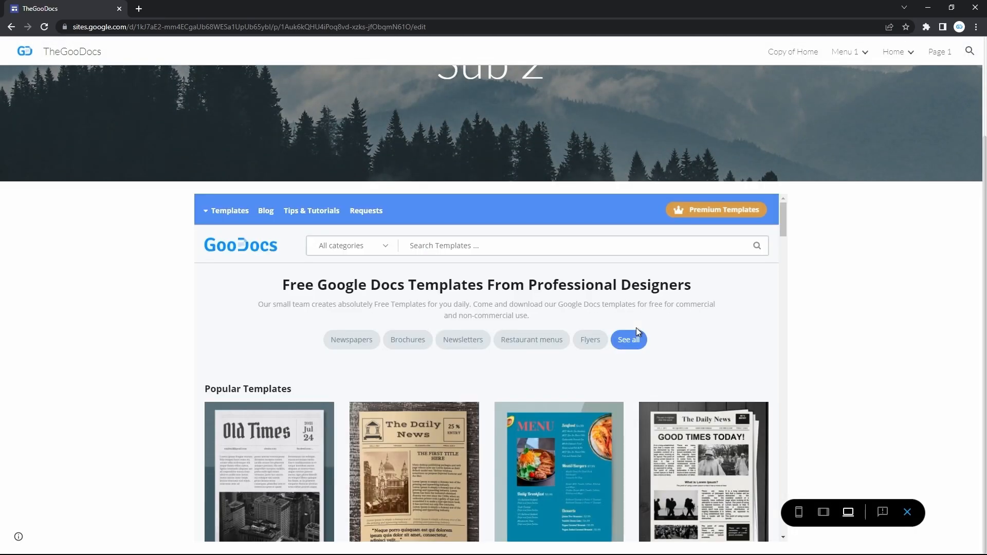
{"action": "left_click", "coordinate": [590, 340]}
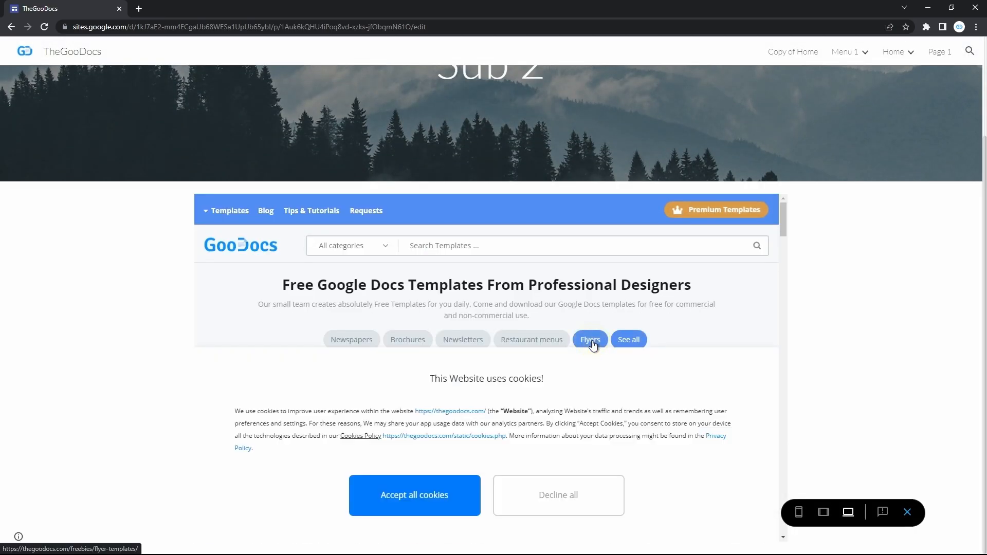
{"action": "left_click", "coordinate": [444, 498]}
{"action": "left_click", "coordinate": [462, 336]}
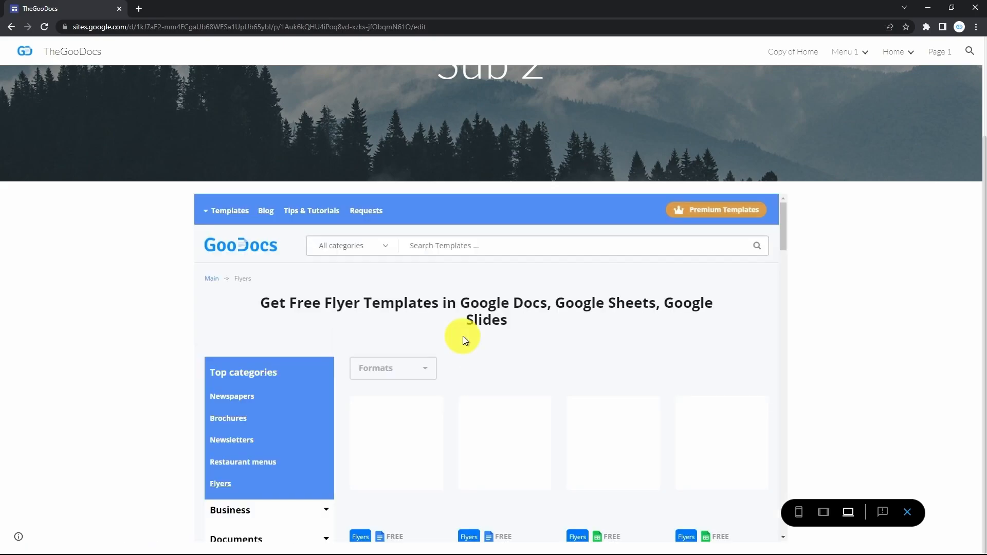
{"action": "left_click", "coordinate": [268, 246]}
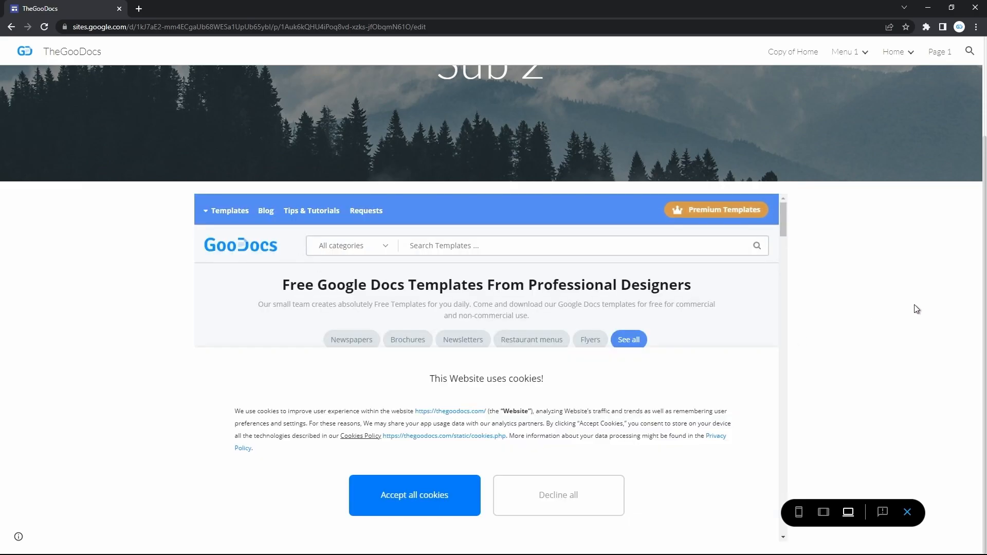
{"action": "left_click", "coordinate": [907, 513]}
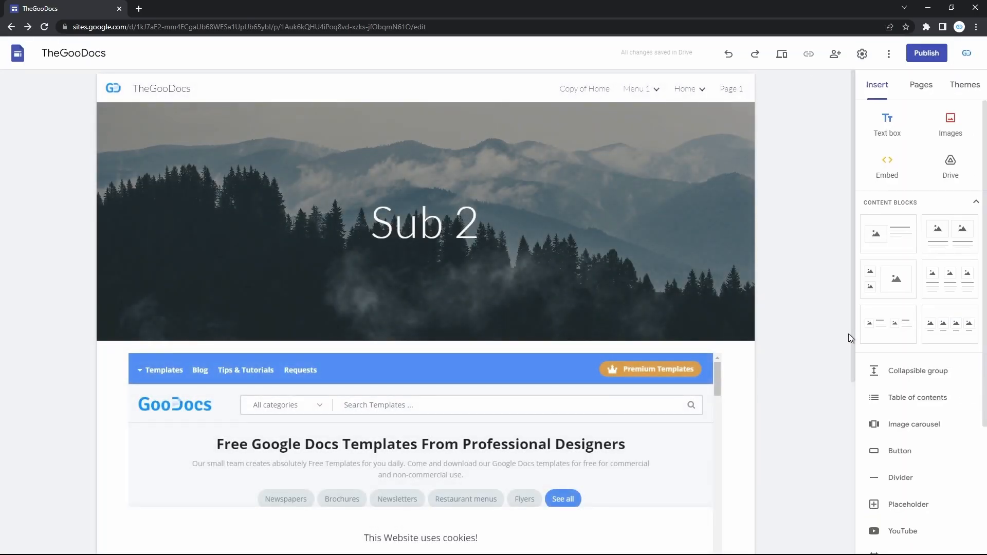
Embed the copied HTML code of the web developer page on the Sub 2 page and widen it to the full content width.
{"action": "left_click", "coordinate": [887, 169]}
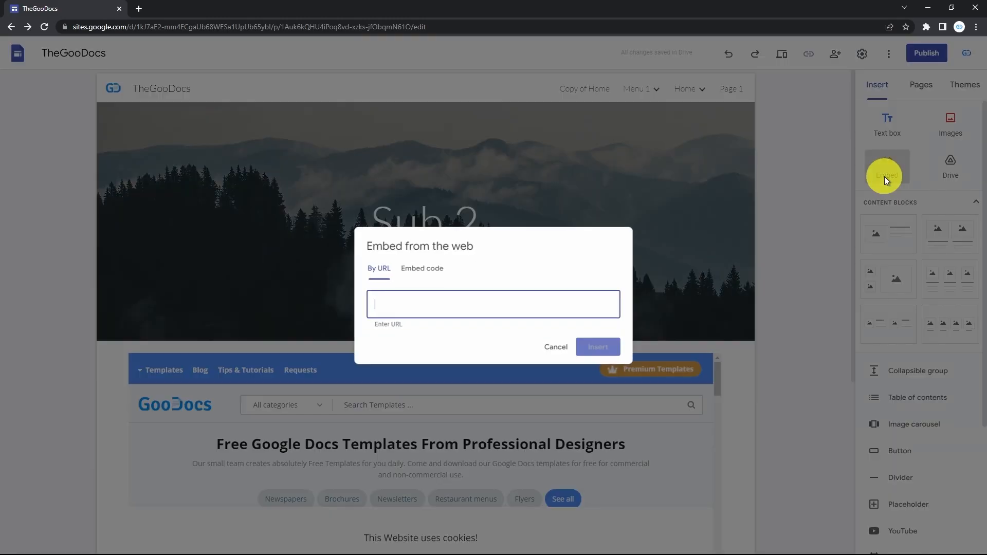
{"action": "left_click", "coordinate": [432, 273]}
{"action": "left_click", "coordinate": [432, 299]}
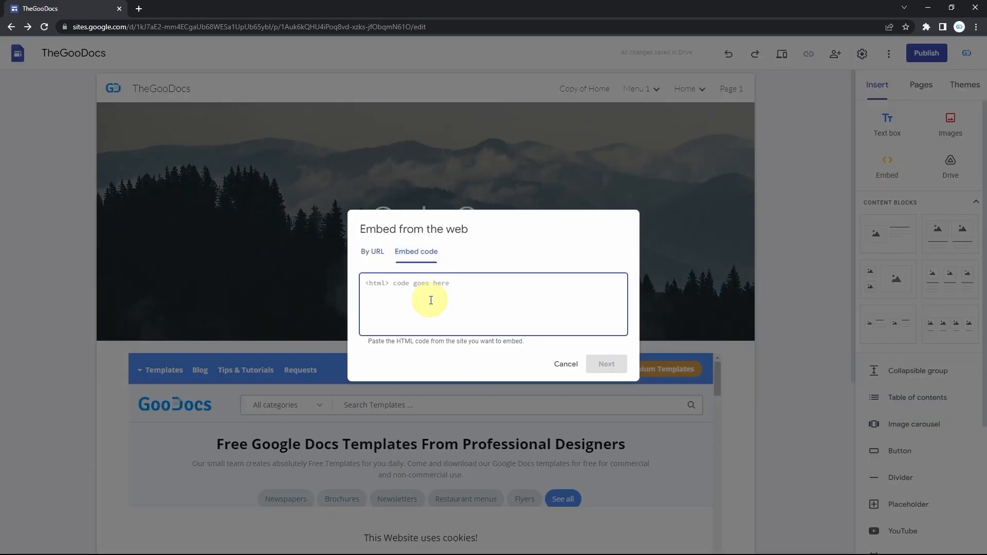
{"action": "key", "text": "ctrl+v"}
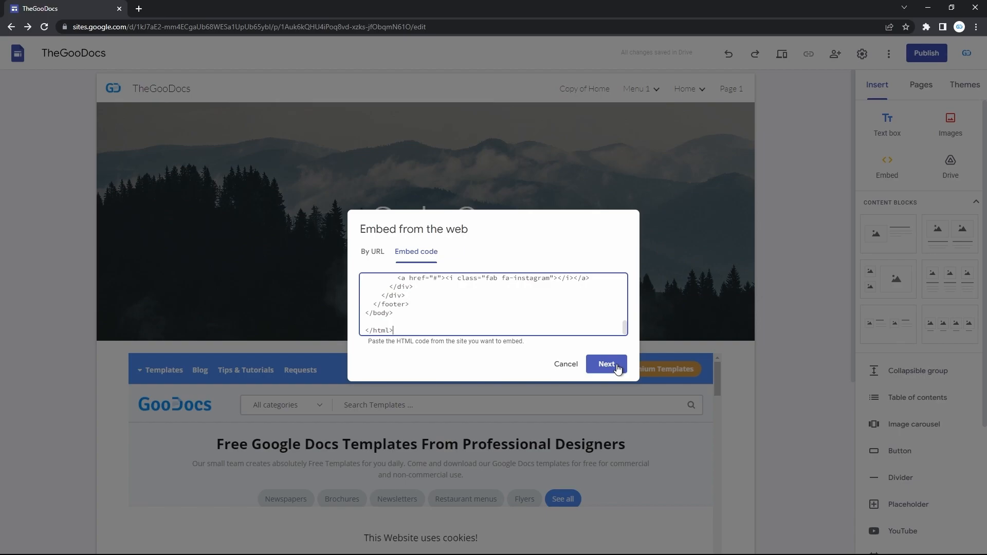
{"action": "left_click", "coordinate": [616, 364]}
{"action": "left_click", "coordinate": [597, 411]}
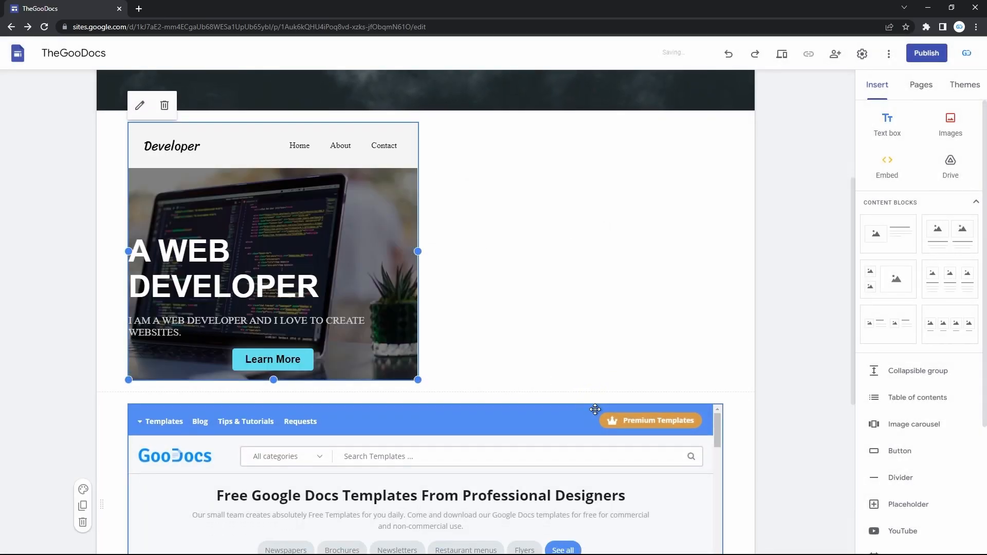
{"action": "left_click_drag", "start_coordinate": [418, 251], "coordinate": [764, 244]}
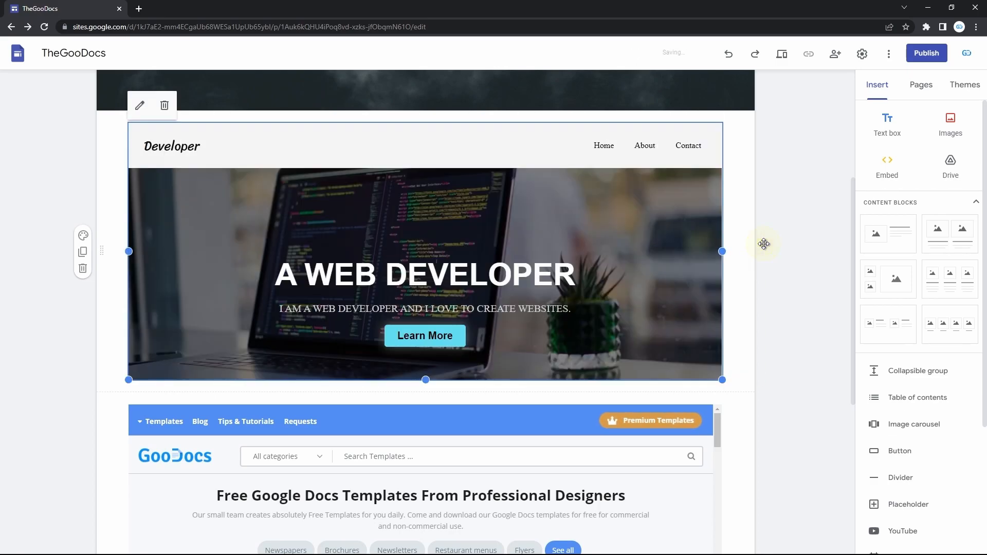
Preview the Sub 2 page and look through the embedded HTML page and the website embed below it.
{"action": "left_click", "coordinate": [782, 53]}
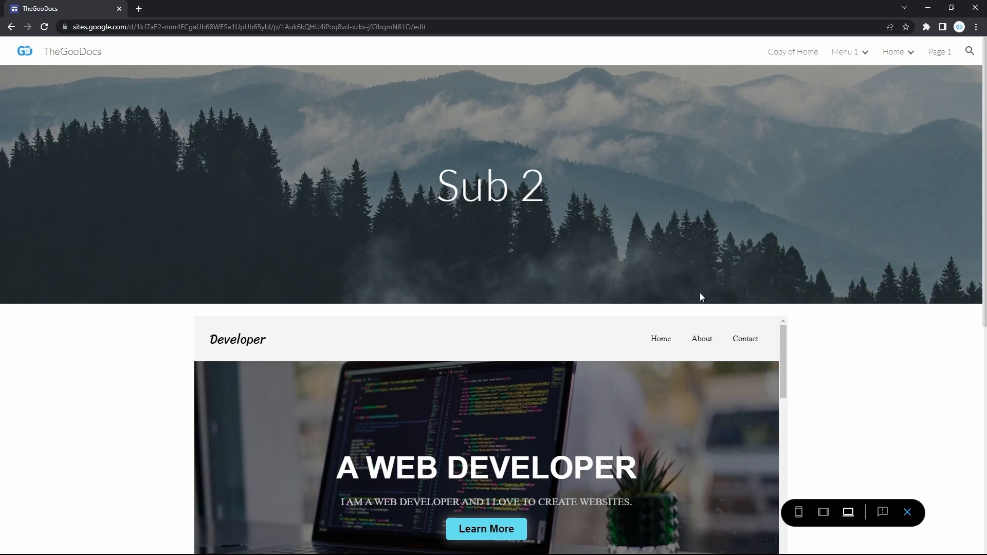
{"action": "scroll", "coordinate": [816, 353], "scroll_direction": "down", "scroll_amount": 4}
{"action": "scroll", "coordinate": [637, 324], "scroll_direction": "down", "scroll_amount": 2}
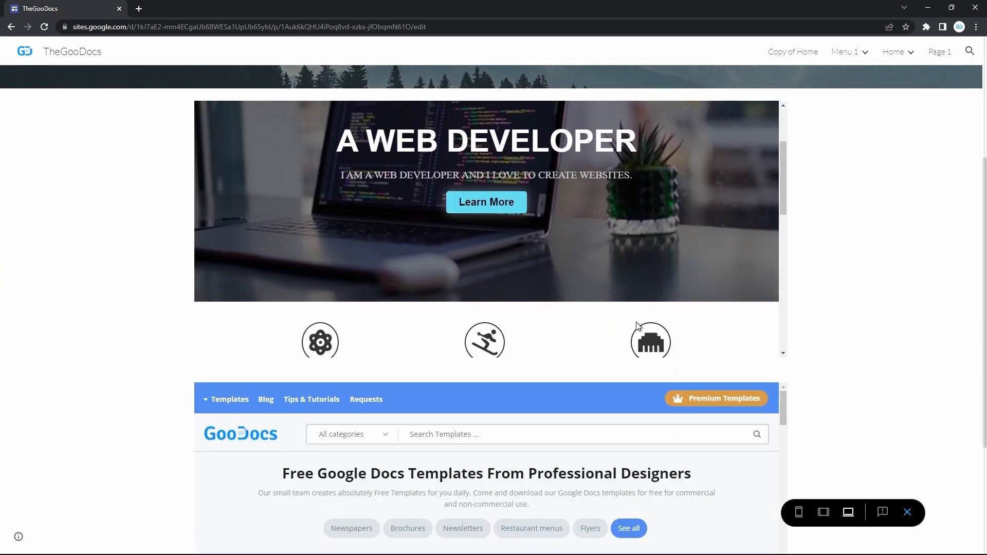
Look through the embedded developer page in the Sub 2 preview, test its Contact link and exit the preview.
{"action": "scroll", "coordinate": [636, 322], "scroll_direction": "down", "scroll_amount": 3}
{"action": "scroll", "coordinate": [637, 322], "scroll_direction": "up", "scroll_amount": 5}
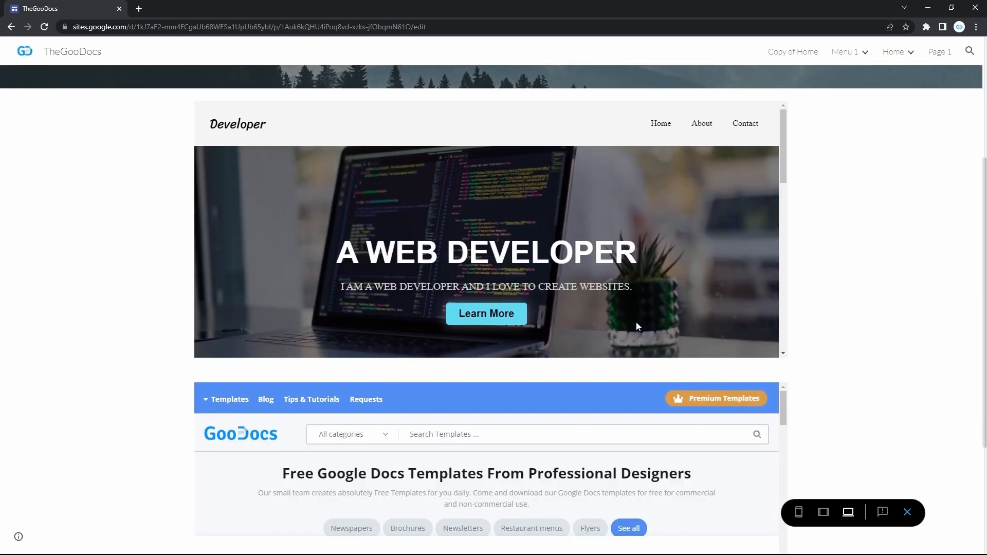
{"action": "scroll", "coordinate": [637, 322], "scroll_direction": "down", "scroll_amount": 5}
{"action": "scroll", "coordinate": [636, 322], "scroll_direction": "up", "scroll_amount": 6}
{"action": "scroll", "coordinate": [845, 250], "scroll_direction": "up", "scroll_amount": 4}
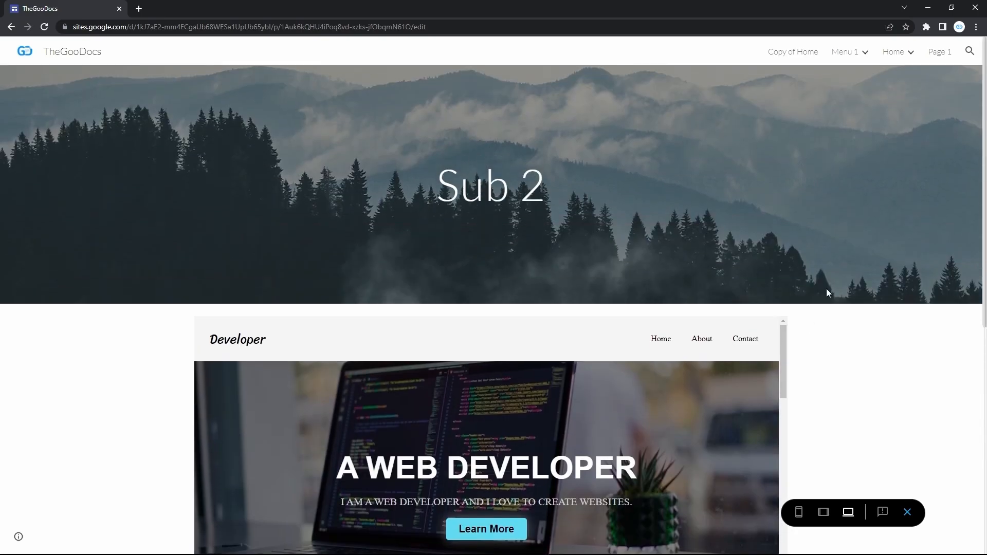
{"action": "scroll", "coordinate": [871, 390], "scroll_direction": "down", "scroll_amount": 3}
{"action": "left_click", "coordinate": [747, 169]}
{"action": "key", "text": "ctrl+w"}
{"action": "scroll", "coordinate": [656, 341], "scroll_direction": "down", "scroll_amount": 2}
{"action": "left_click", "coordinate": [915, 511]}
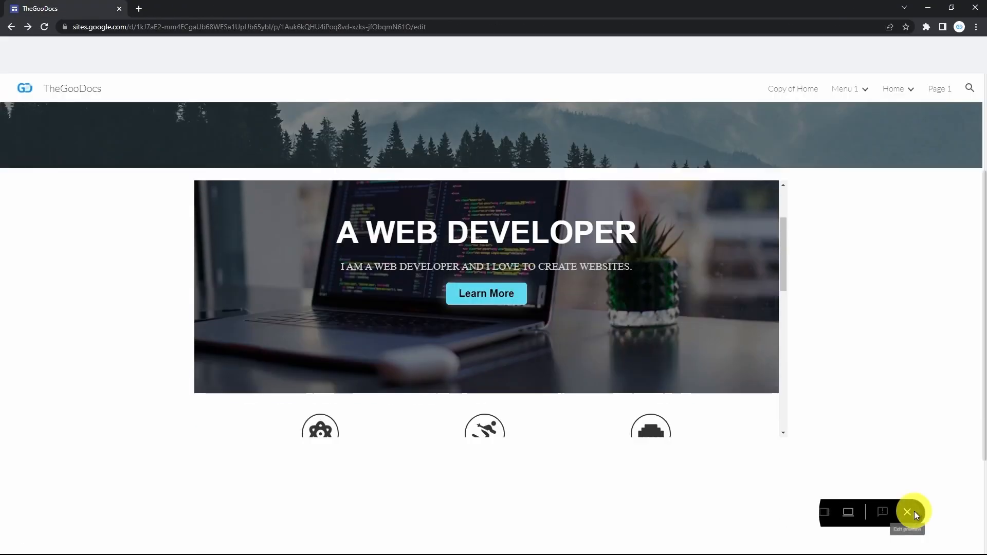
{"action": "scroll", "coordinate": [807, 412], "scroll_direction": "down", "scroll_amount": 3}
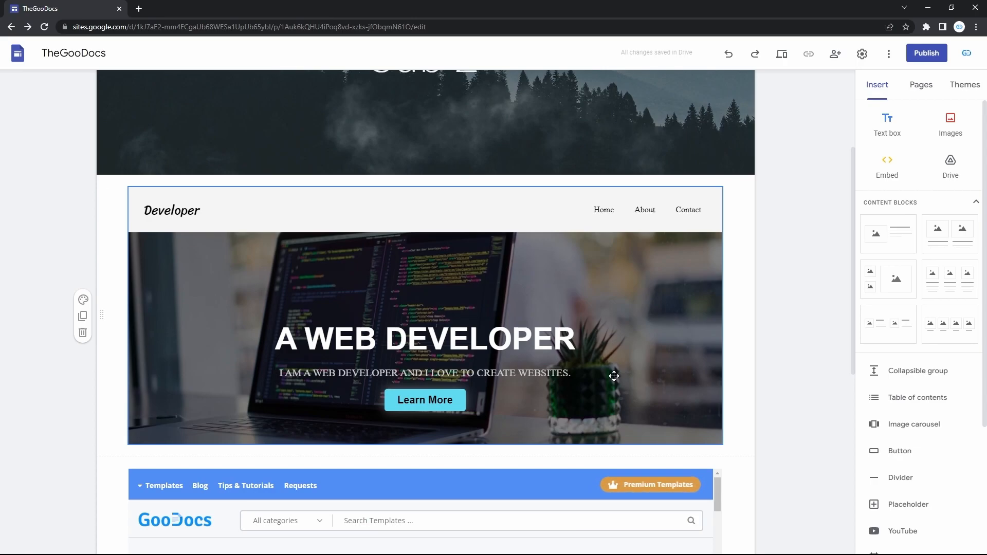
Create a new full page embed named Site.
{"action": "left_click", "coordinate": [919, 92]}
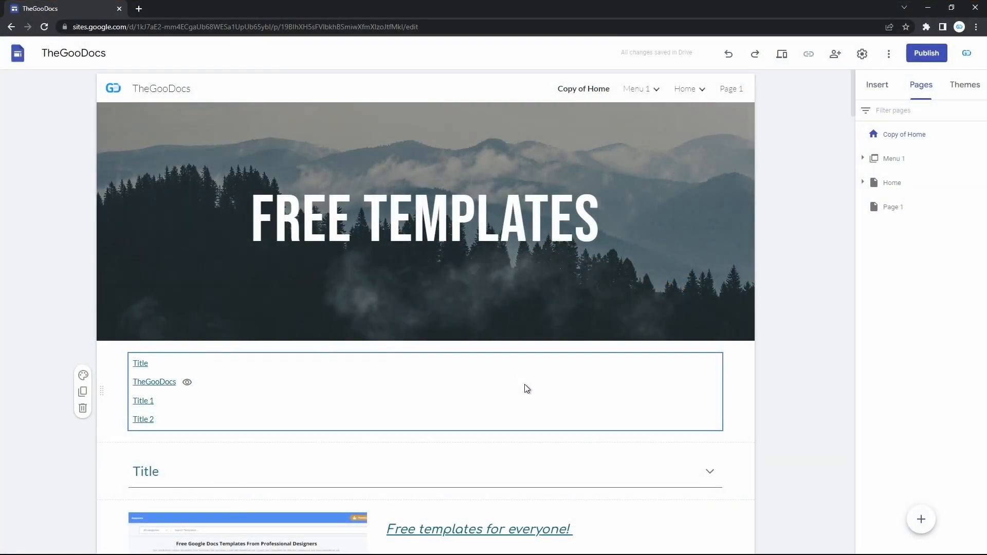
{"action": "mouse_move", "coordinate": [920, 526]}
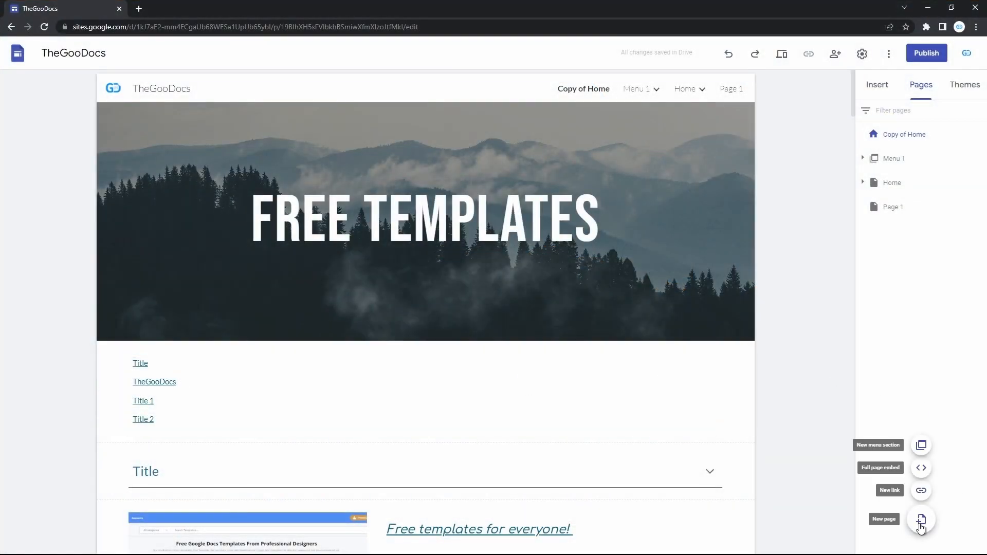
{"action": "left_click", "coordinate": [922, 468]}
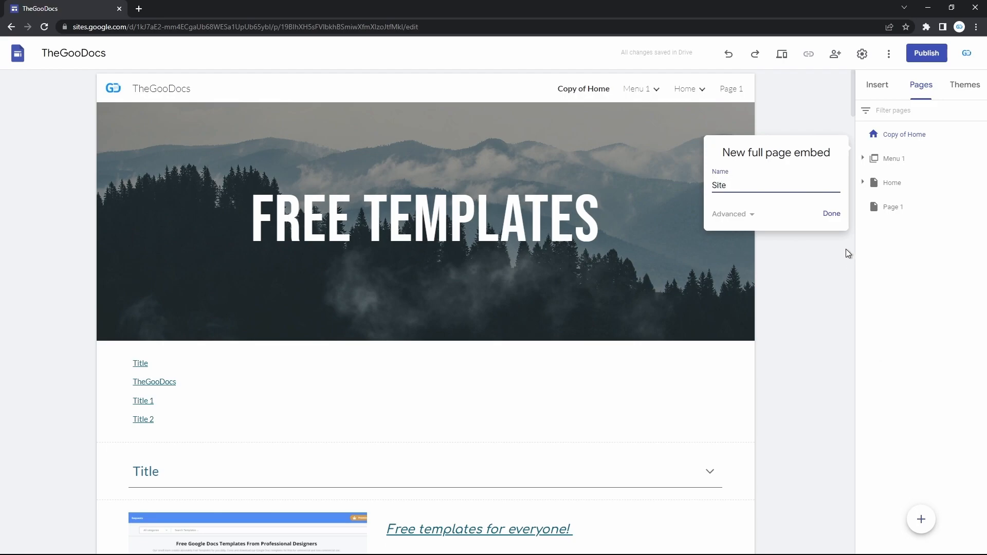
{"action": "left_click", "coordinate": [832, 213]}
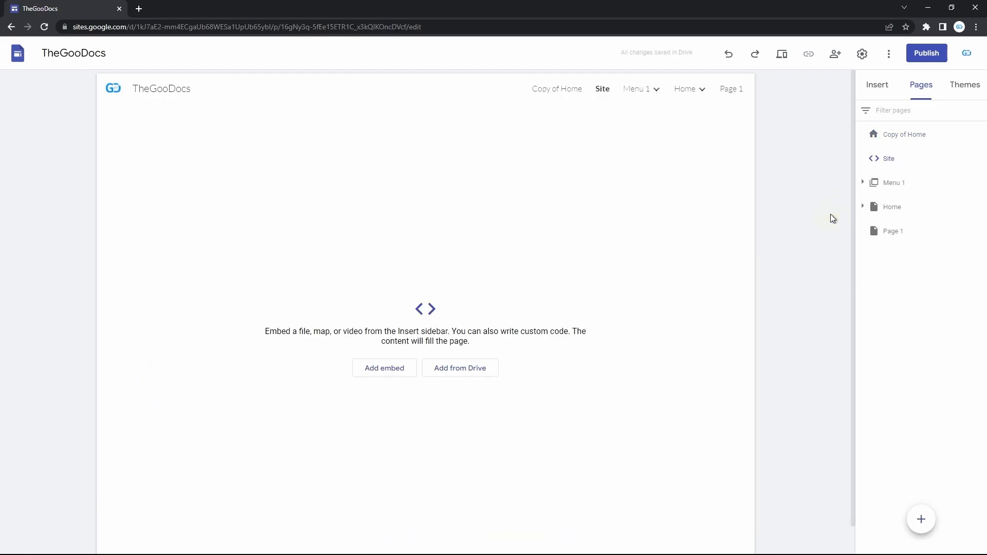
Embed the copied HTML code of the web developer page as the content of the Site page.
{"action": "left_click", "coordinate": [395, 367]}
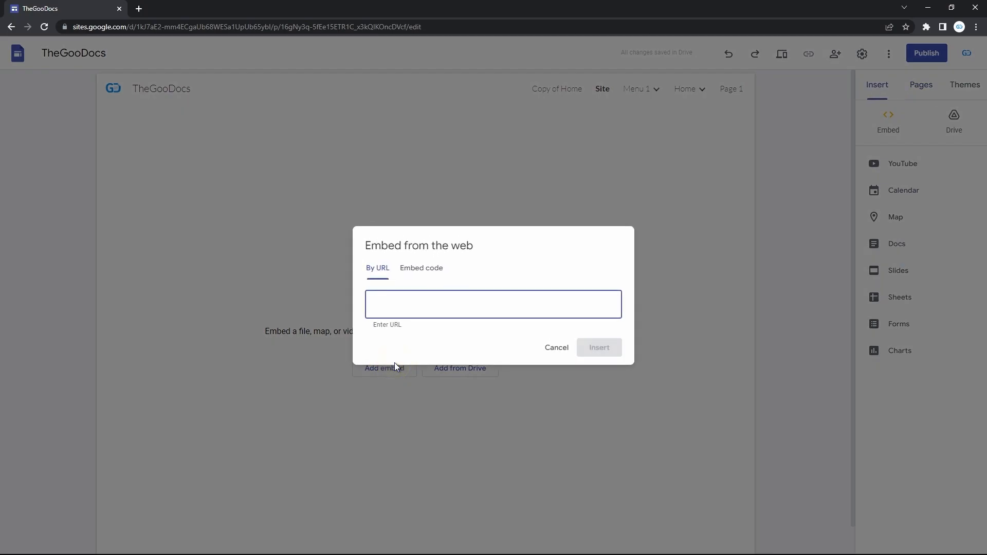
{"action": "left_click", "coordinate": [424, 268]}
{"action": "left_click", "coordinate": [433, 302]}
{"action": "key", "text": "ctrl+v"}
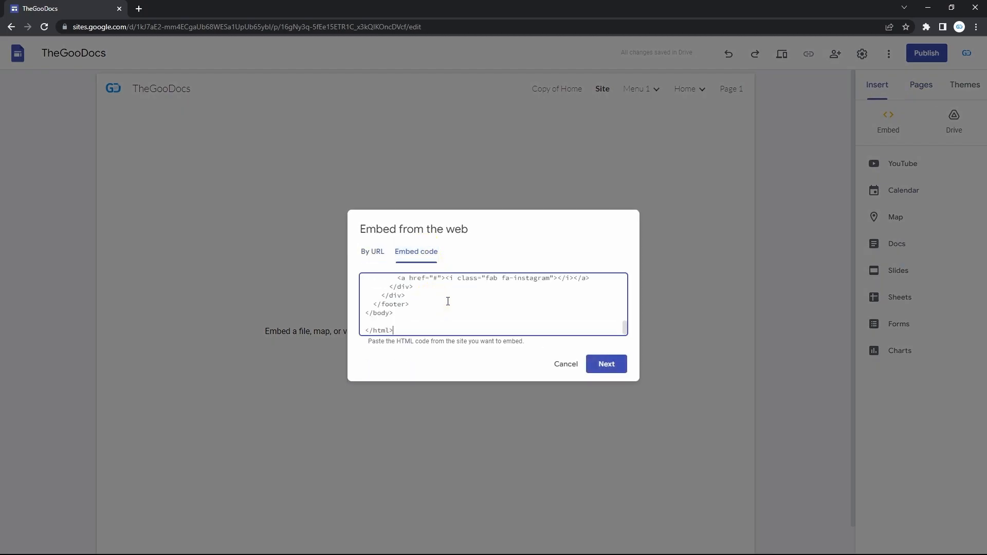
{"action": "left_click", "coordinate": [602, 362]}
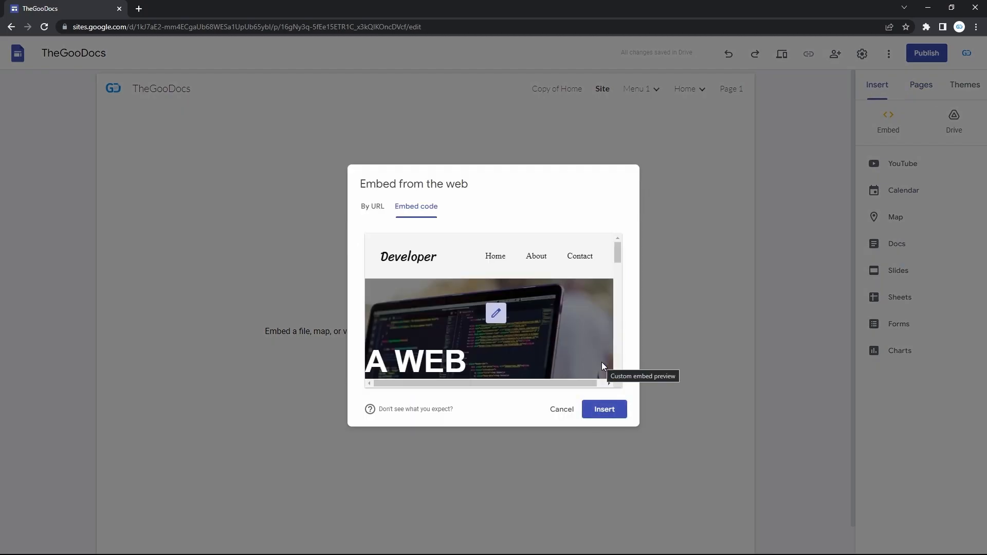
{"action": "left_click", "coordinate": [602, 409]}
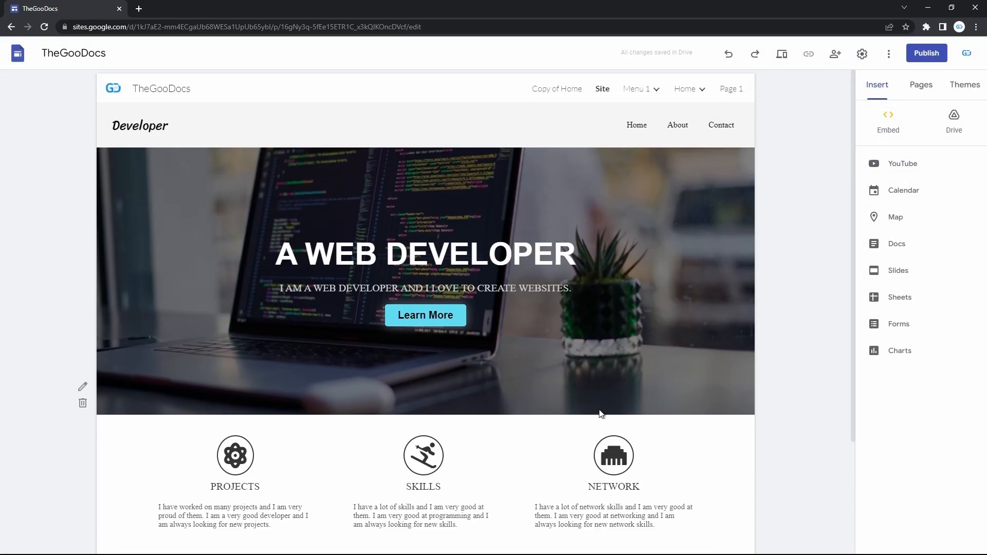
Switch to Copy of Home and back to Site, then review the embedded page and its HTML code.
{"action": "left_click", "coordinate": [560, 87]}
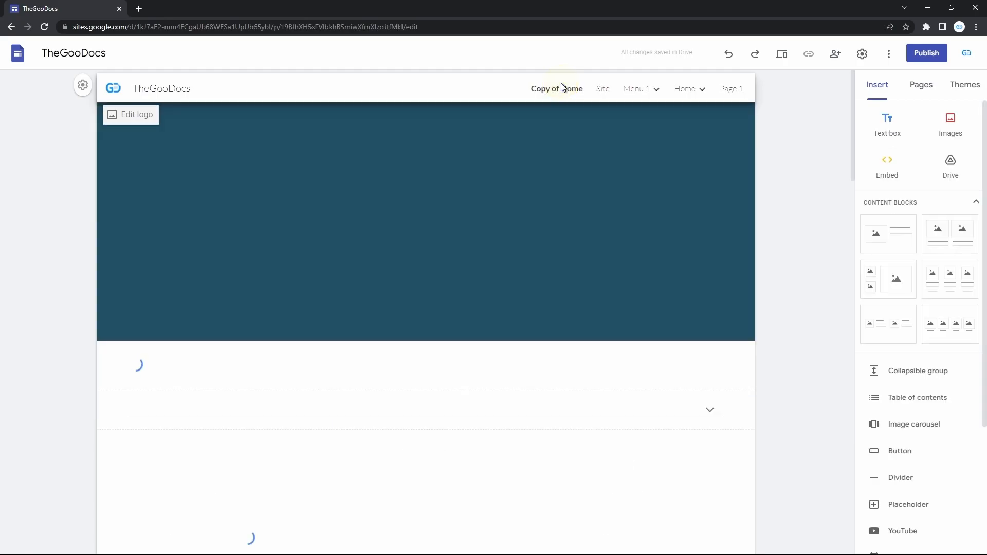
{"action": "left_click", "coordinate": [601, 91]}
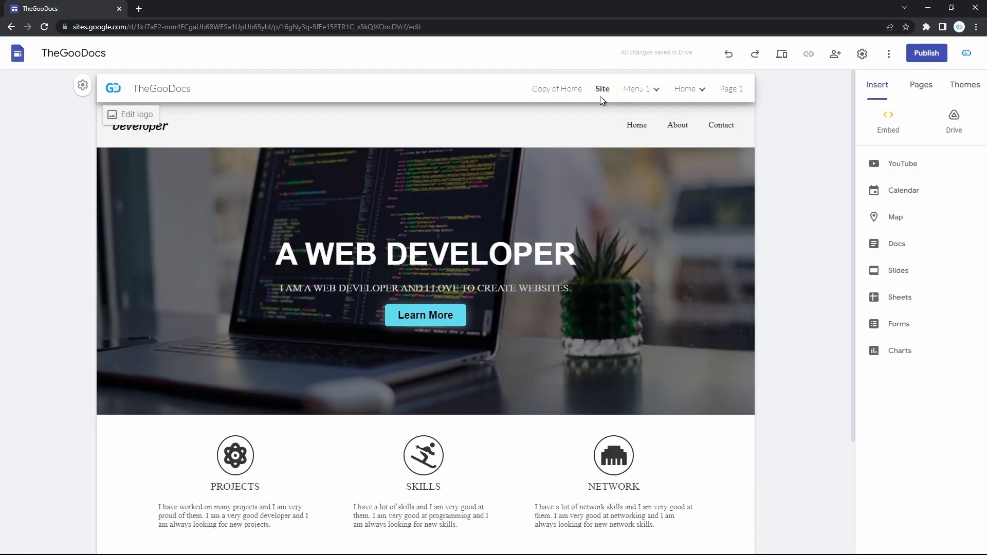
{"action": "scroll", "coordinate": [518, 401], "scroll_direction": "down", "scroll_amount": 3}
{"action": "scroll", "coordinate": [520, 404], "scroll_direction": "up", "scroll_amount": 3}
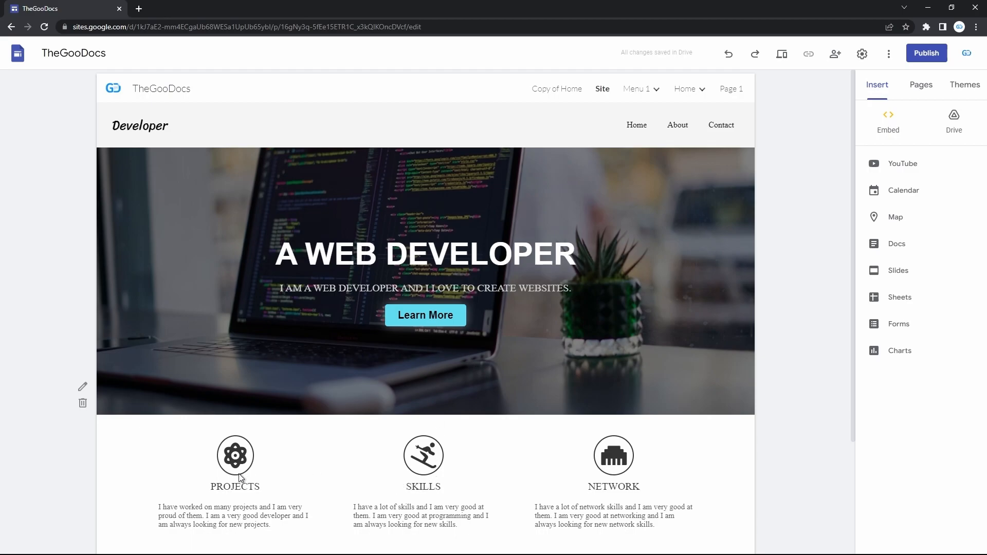
{"action": "left_click", "coordinate": [83, 387]}
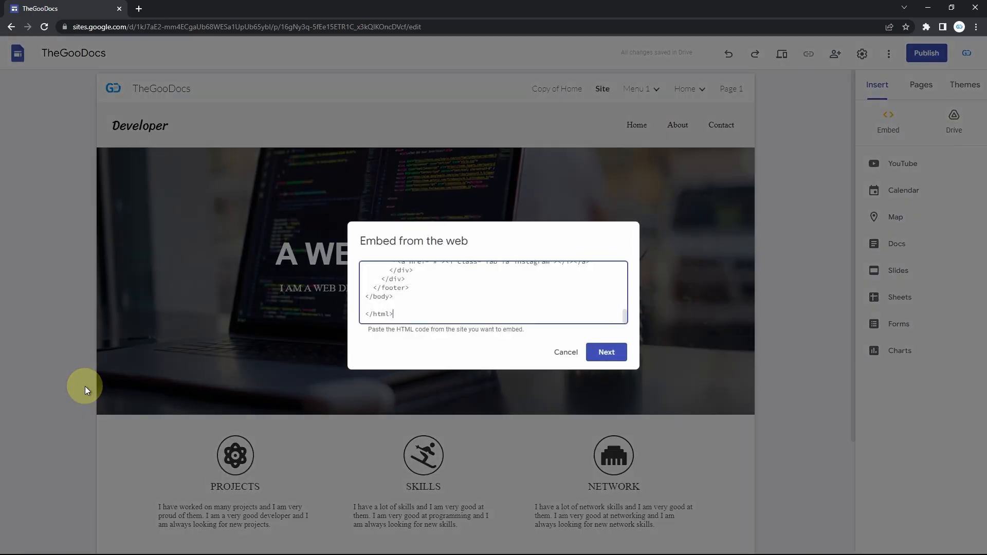
{"action": "left_click", "coordinate": [566, 353]}
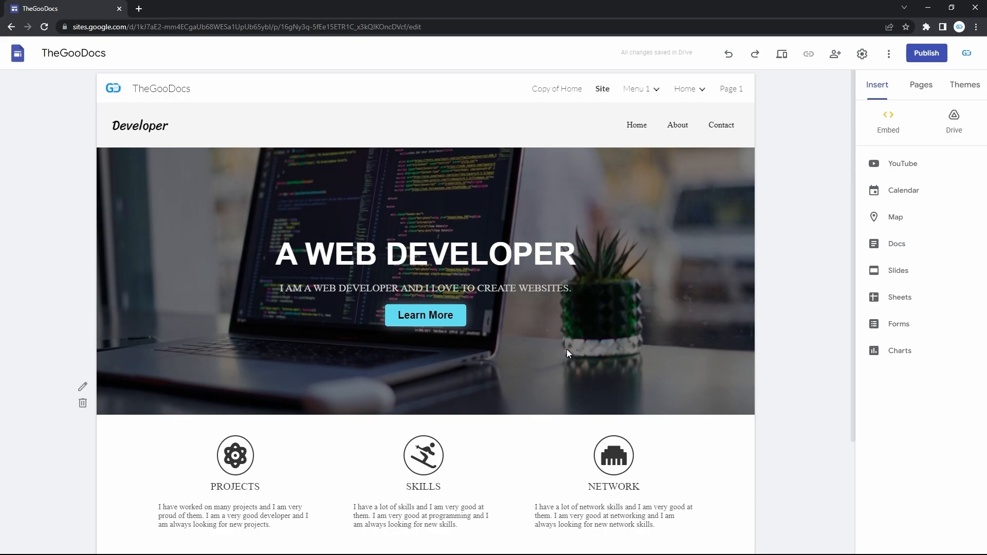
Preview the Site page down to its footer and exit the preview.
{"action": "left_click", "coordinate": [782, 54]}
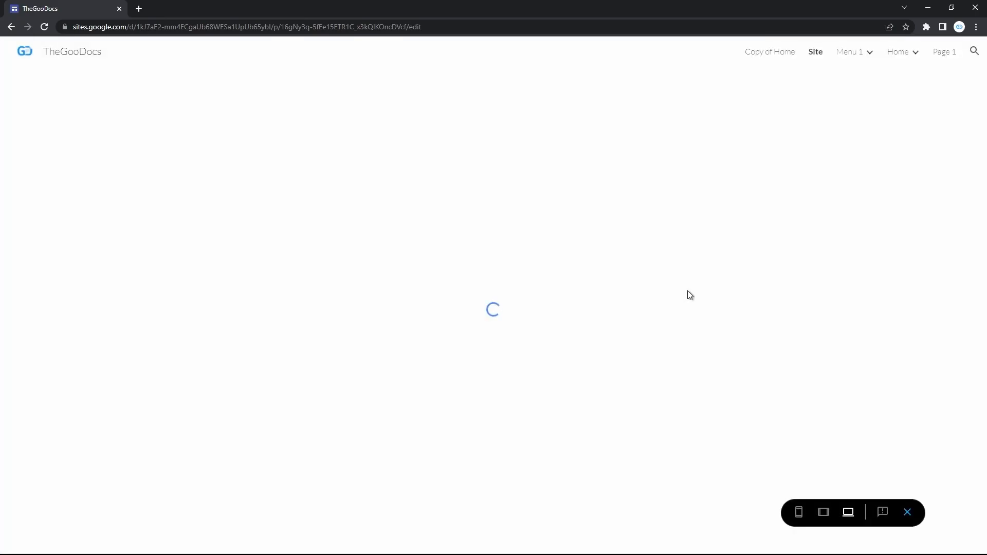
{"action": "scroll", "coordinate": [688, 292], "scroll_direction": "down", "scroll_amount": 7}
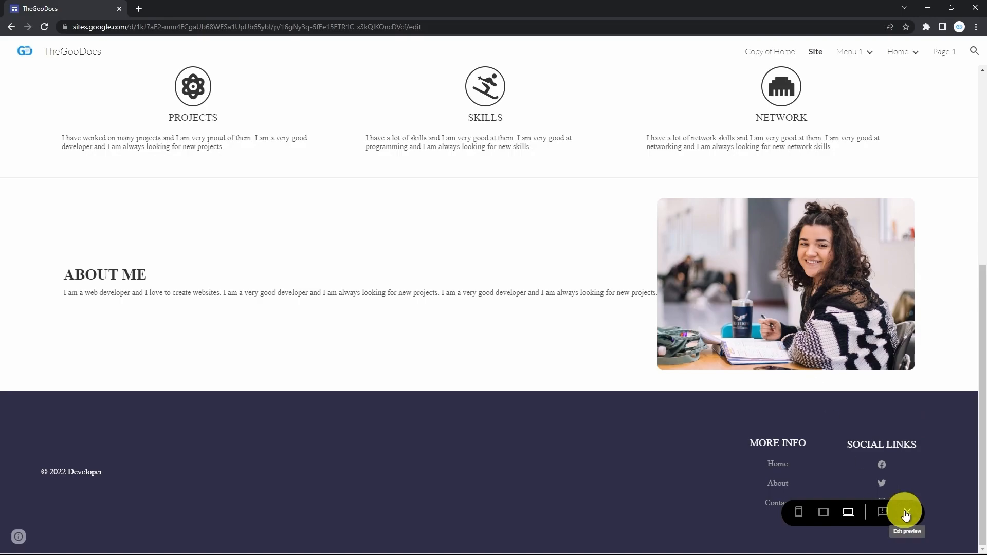
{"action": "left_click", "coordinate": [883, 513]}
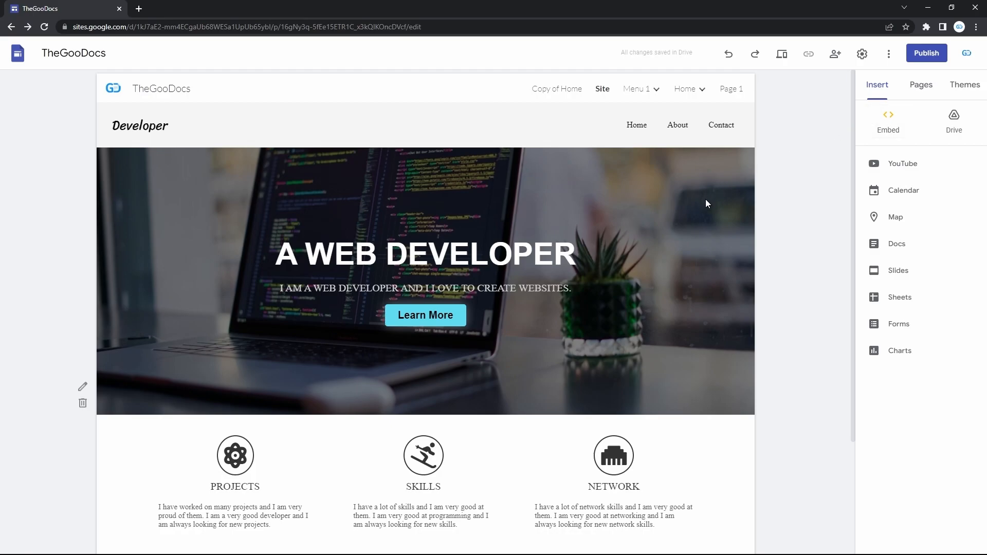
Add a navigation link named Link to thegoodocs.com that opens in a new tab, and test it.
{"action": "left_click", "coordinate": [918, 90]}
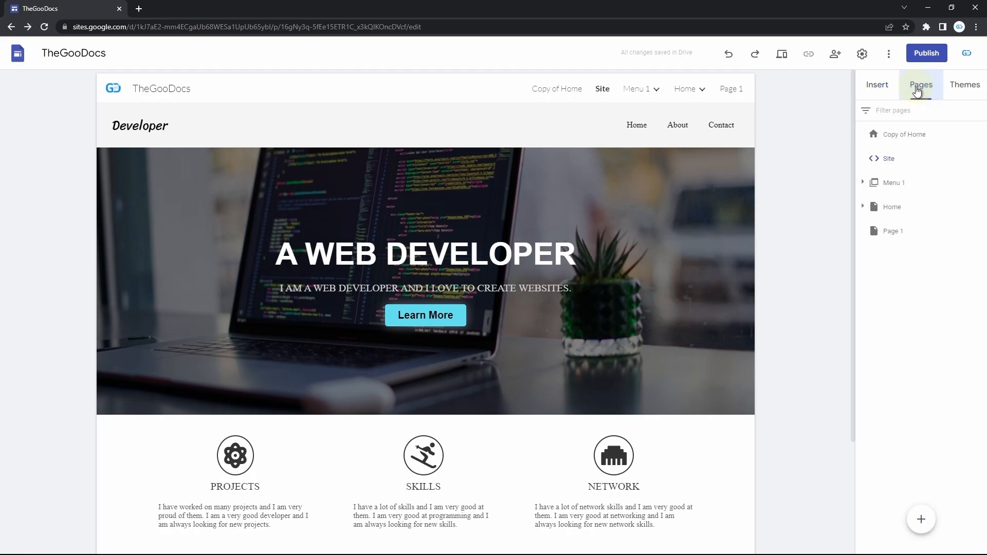
{"action": "left_click", "coordinate": [901, 145]}
{"action": "mouse_move", "coordinate": [928, 512]}
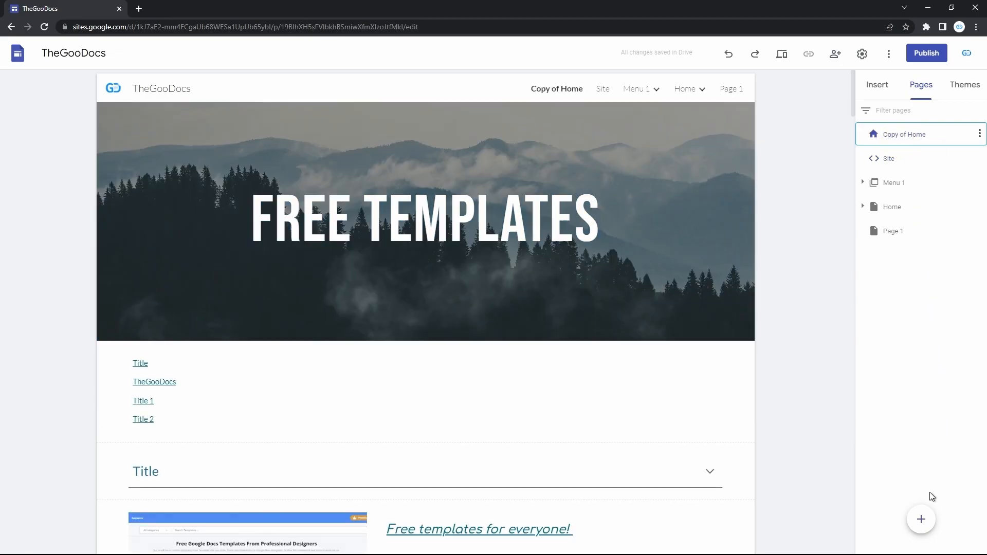
{"action": "left_click", "coordinate": [922, 491]}
{"action": "type", "text": "thegoodocs.com"}
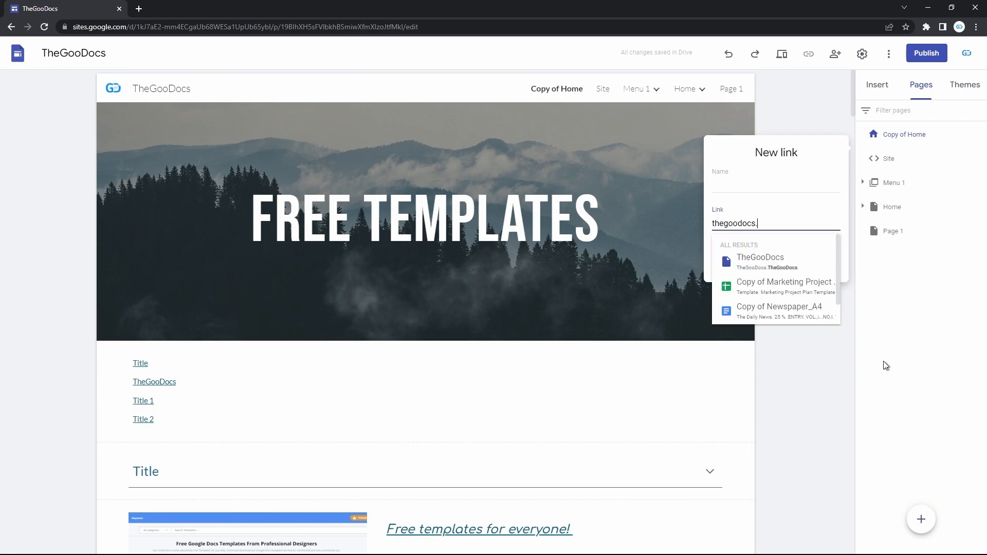
{"action": "left_click", "coordinate": [795, 185]}
{"action": "type", "text": "Link"}
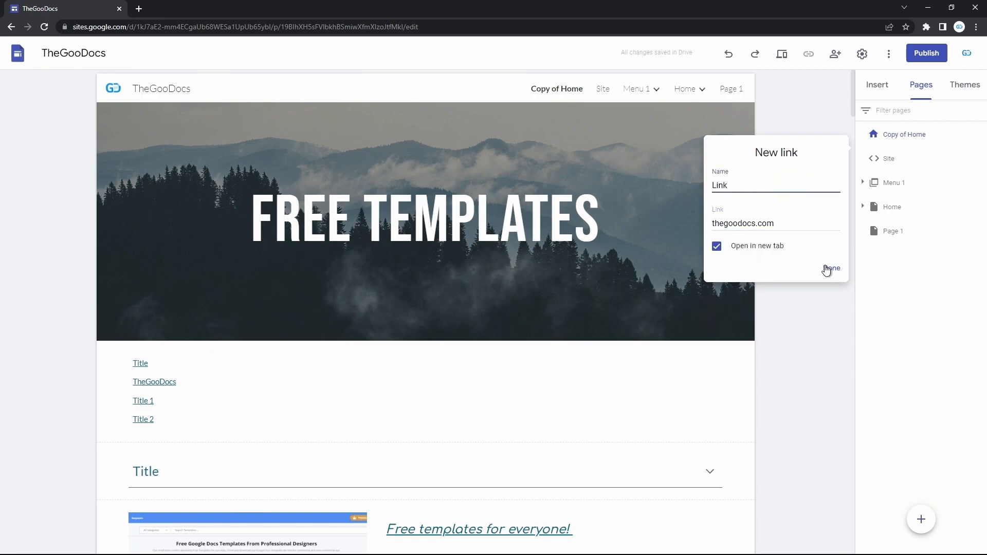
{"action": "left_click", "coordinate": [826, 269]}
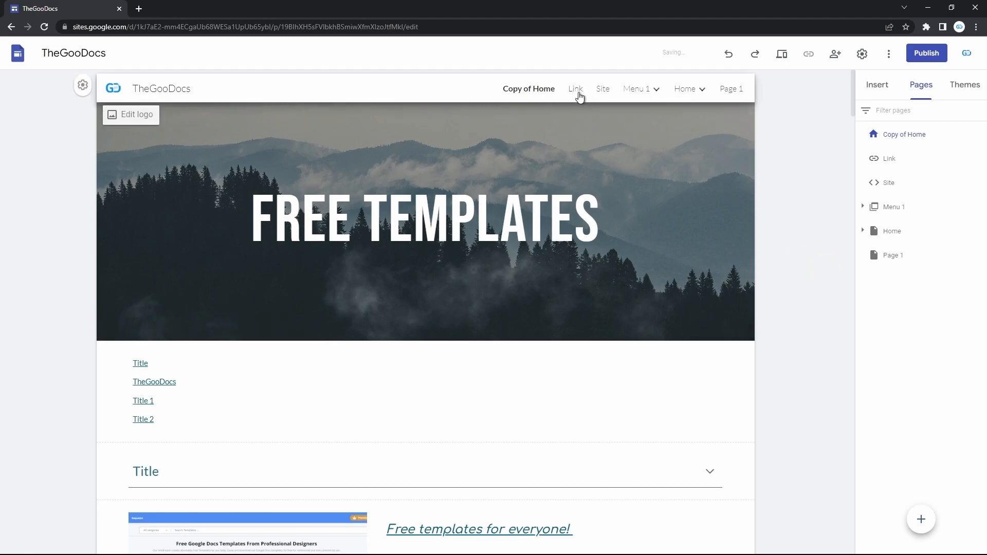
{"action": "left_click", "coordinate": [577, 91]}
{"action": "left_click", "coordinate": [265, 89]}
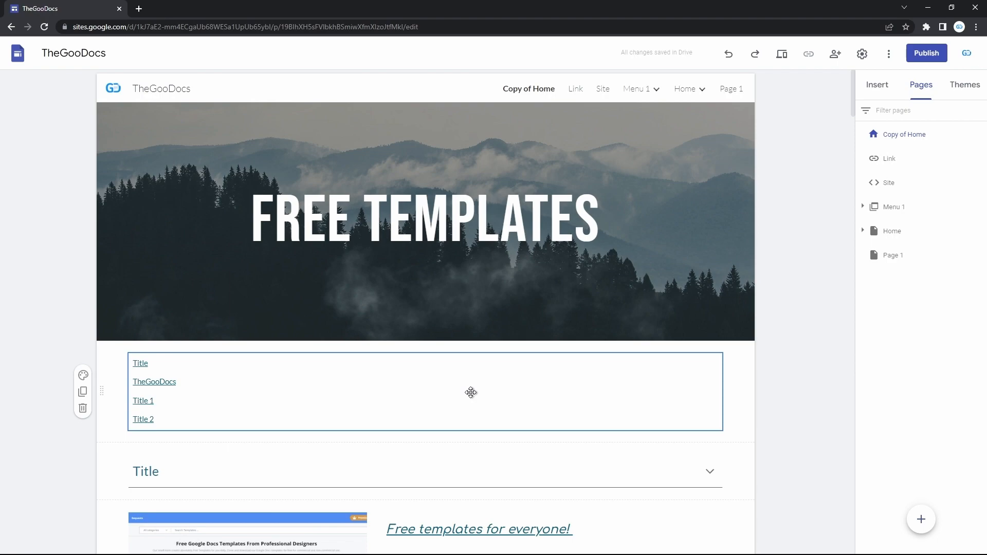
Browse the Google-made themes and try Diplomat, Vision and Level on the site.
{"action": "left_click", "coordinate": [959, 91]}
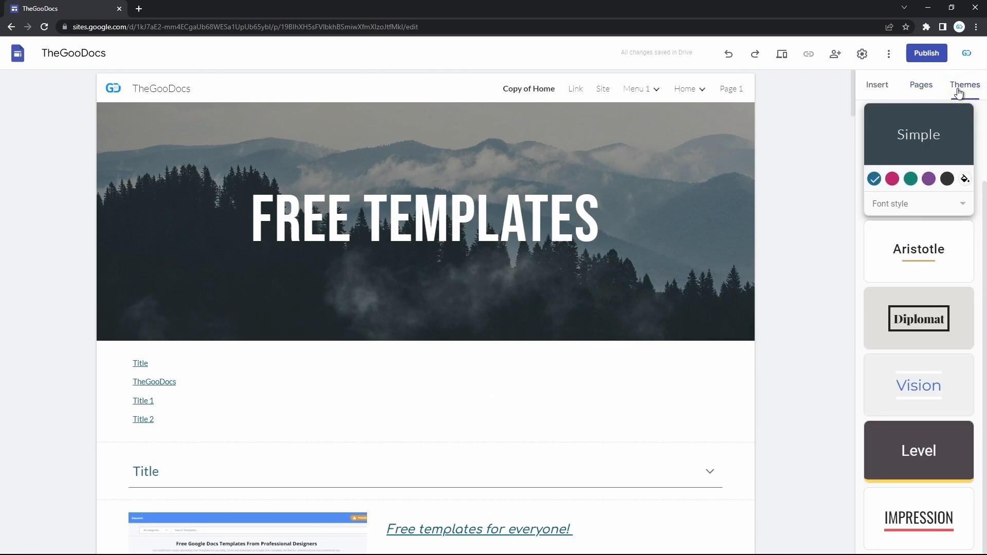
{"action": "scroll", "coordinate": [926, 156], "scroll_direction": "up", "scroll_amount": 2}
{"action": "scroll", "coordinate": [926, 155], "scroll_direction": "down", "scroll_amount": 2}
{"action": "scroll", "coordinate": [926, 155], "scroll_direction": "up", "scroll_amount": 2}
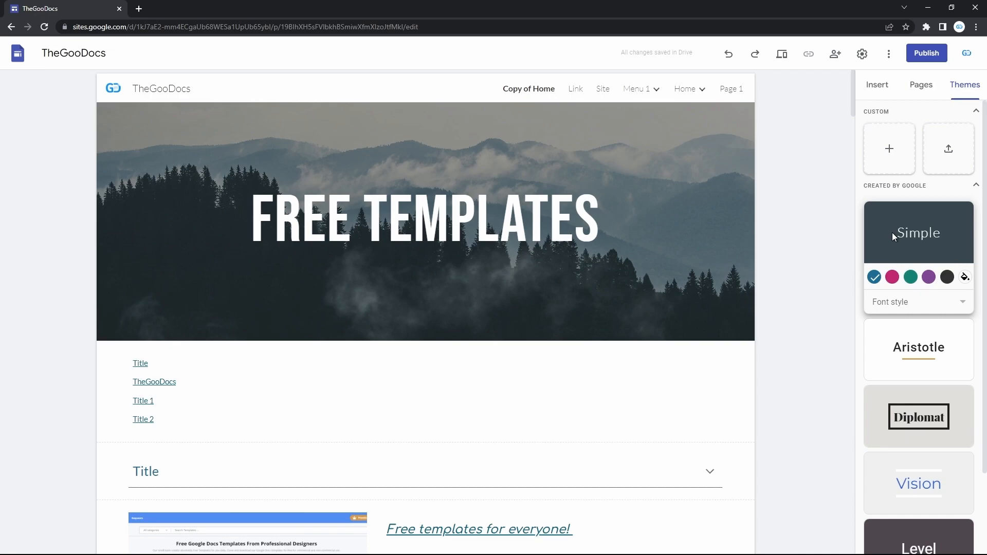
{"action": "left_click", "coordinate": [911, 406]}
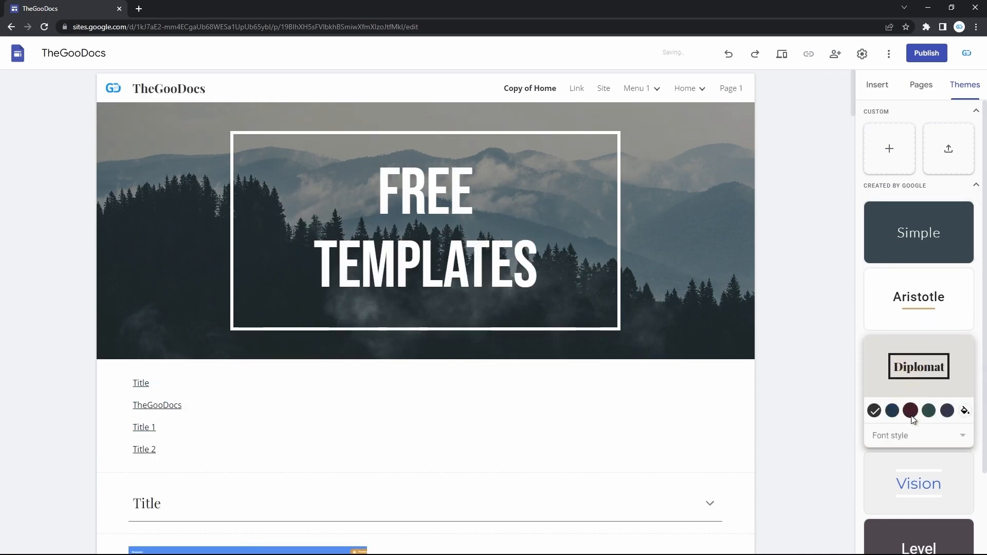
{"action": "left_click", "coordinate": [912, 487]}
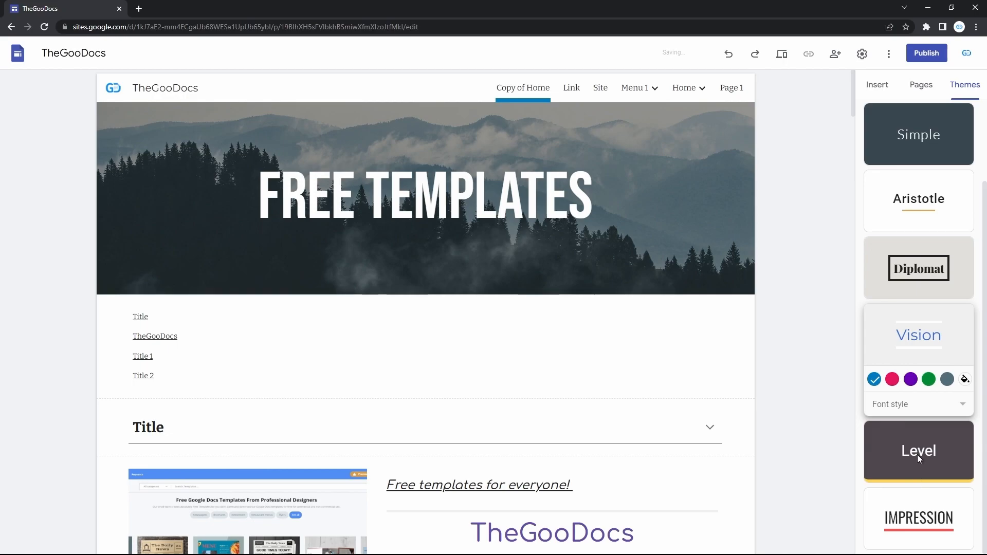
{"action": "left_click", "coordinate": [918, 455]}
Undo the three theme changes to restore the Simple theme.
{"action": "key", "text": "ctrl+z"}
{"action": "key", "text": "ctrl+z"}
{"action": "key", "text": "ctrl+z"}
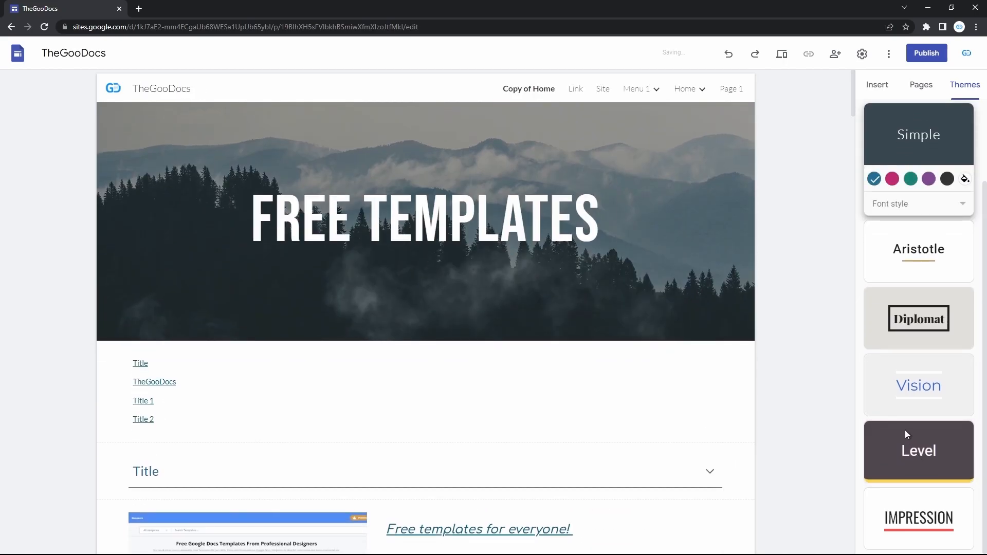
Start a custom theme named Theme 1 and upload a logo image for it.
{"action": "scroll", "coordinate": [907, 271], "scroll_direction": "up", "scroll_amount": 2}
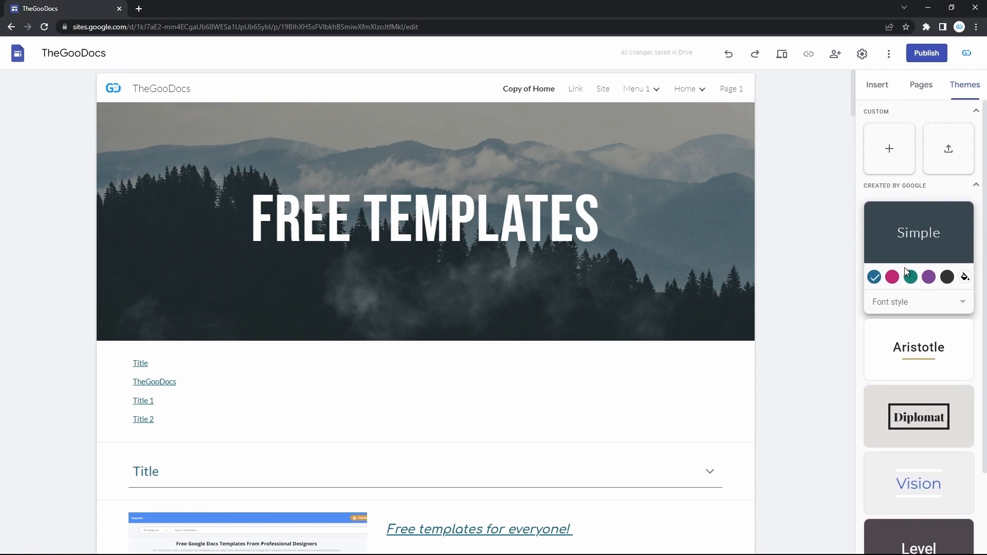
{"action": "left_click", "coordinate": [893, 151]}
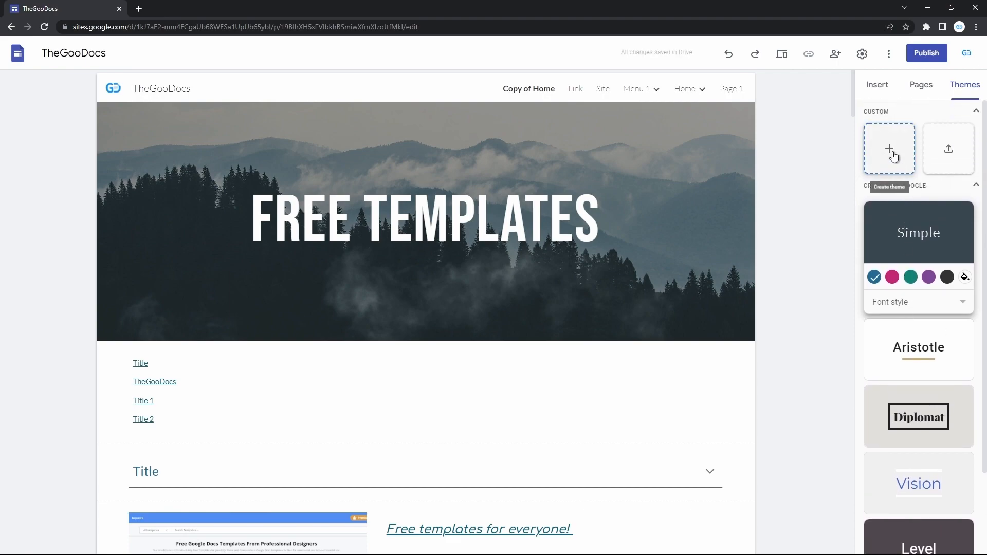
{"action": "type", "text": "Theme 1"}
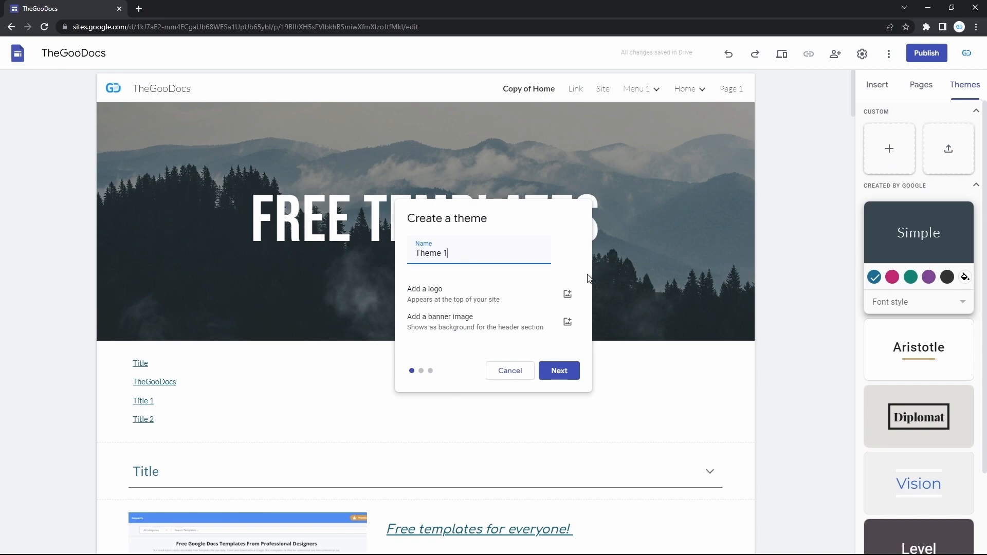
{"action": "left_click", "coordinate": [567, 294]}
{"action": "left_click", "coordinate": [545, 323]}
{"action": "double_click", "coordinate": [227, 256]}
Upload a banner image for Theme 1 and continue to the theme's colour settings.
{"action": "left_click", "coordinate": [568, 322]}
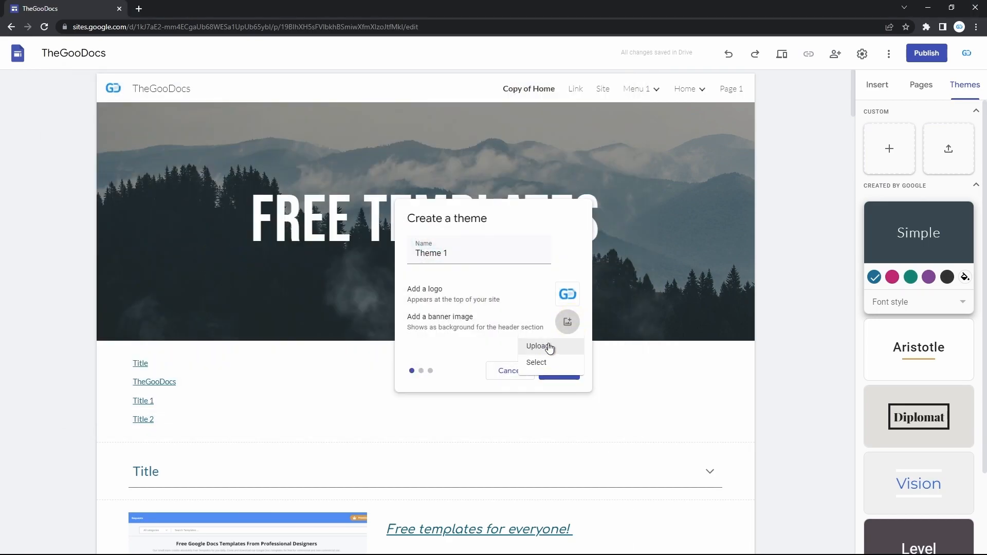
{"action": "left_click", "coordinate": [548, 347]}
{"action": "double_click", "coordinate": [588, 255]}
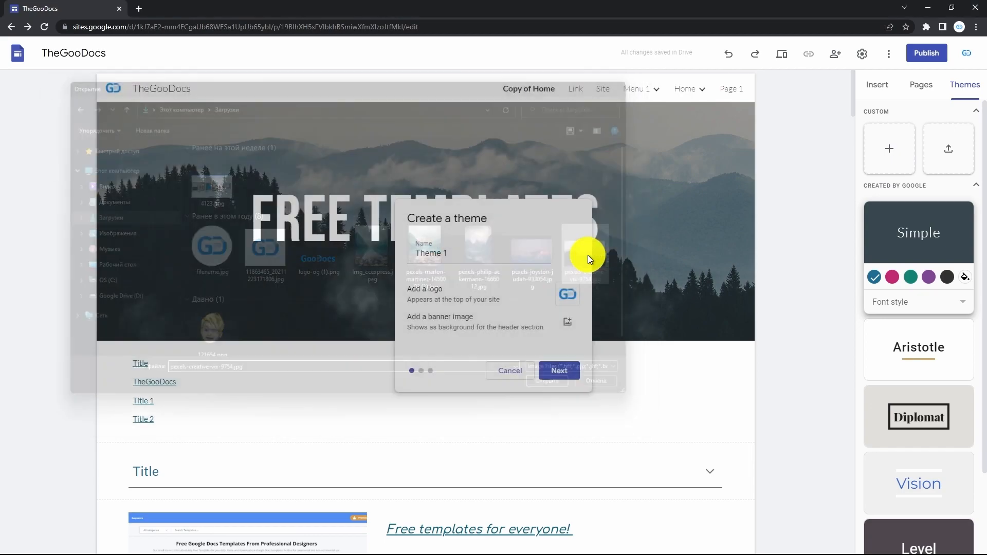
{"action": "left_click", "coordinate": [552, 369]}
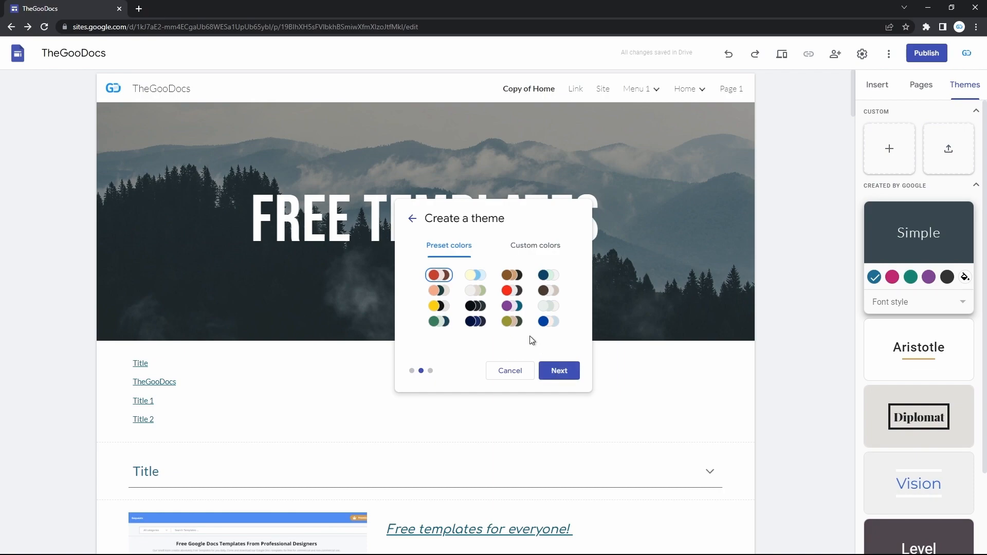
Choose the preset palette of #804197, #EDE2F1 and #095F7A for the theme and continue to the fonts.
{"action": "left_click", "coordinate": [478, 277]}
{"action": "left_click", "coordinate": [515, 307]}
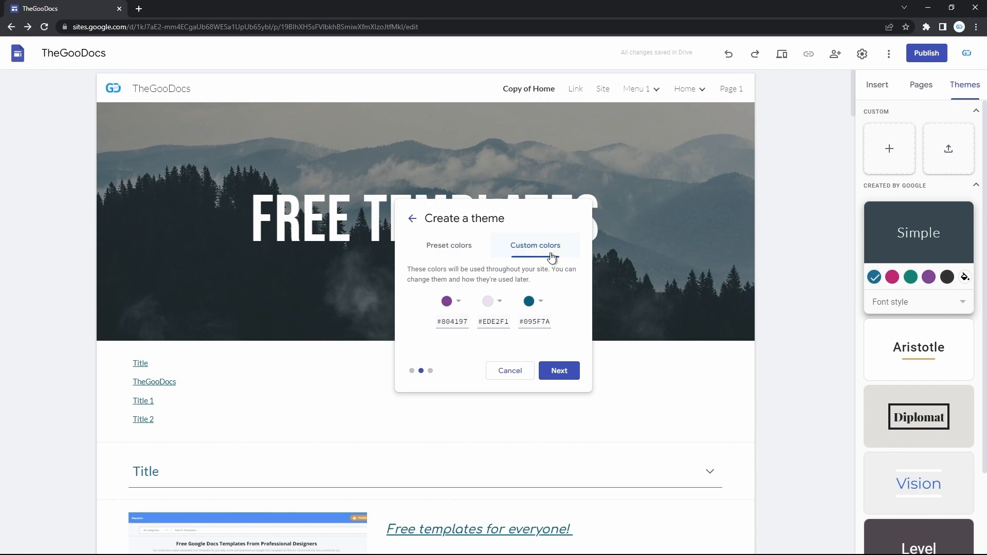
{"action": "left_click", "coordinate": [561, 371]}
Use Lato for titles and headings and Roboto for body text, and create the theme.
{"action": "left_click", "coordinate": [496, 284]}
{"action": "left_click", "coordinate": [531, 254]}
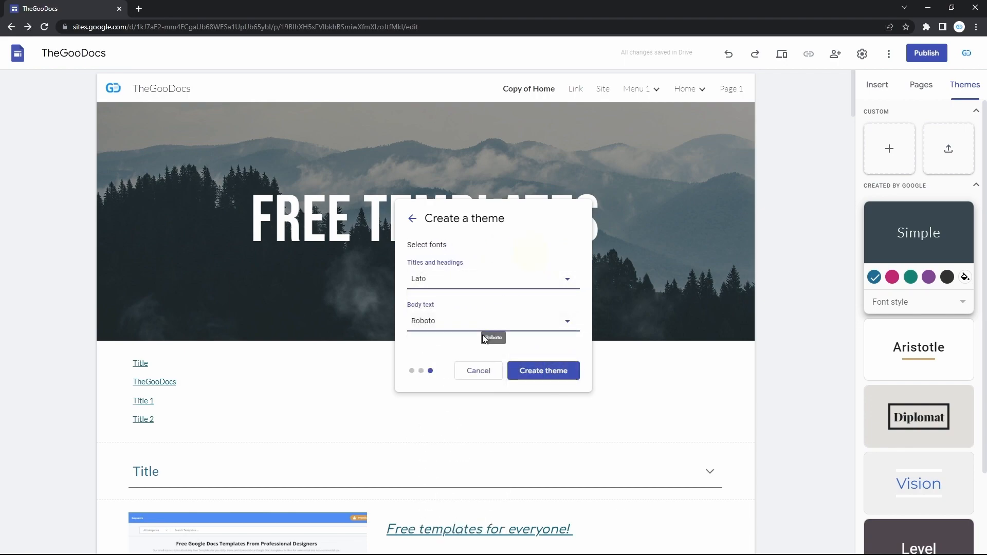
{"action": "left_click", "coordinate": [486, 331]}
{"action": "left_click", "coordinate": [538, 254]}
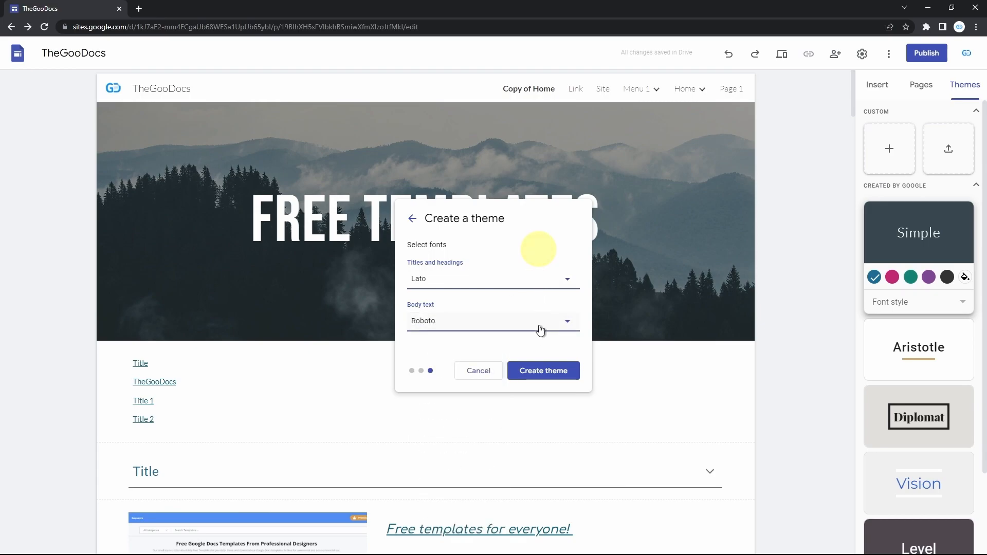
{"action": "left_click", "coordinate": [538, 374]}
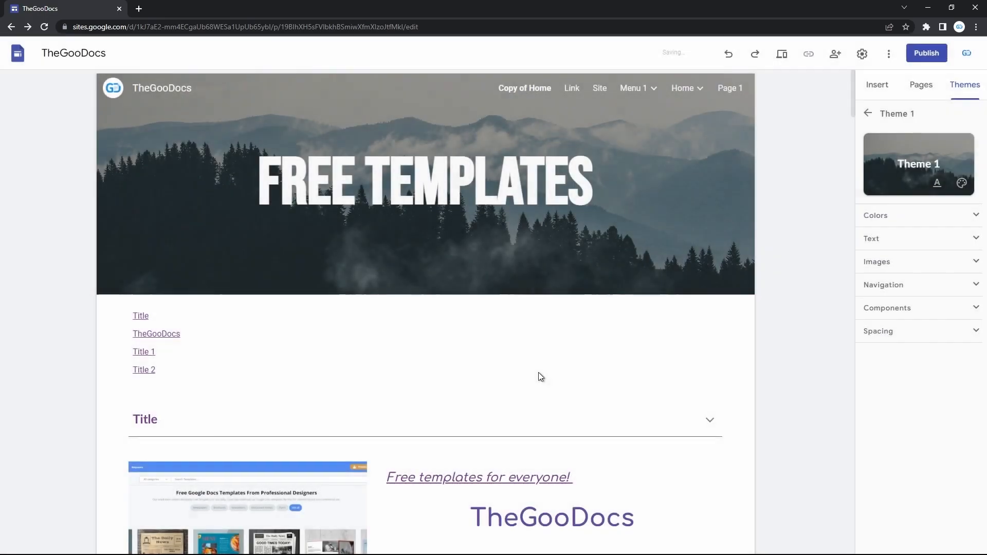
{"action": "left_click", "coordinate": [821, 402]}
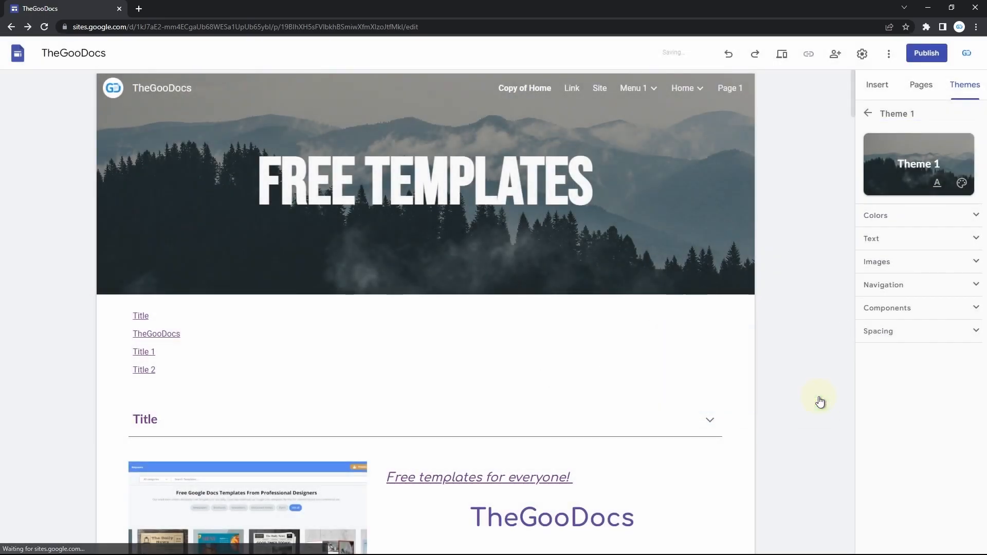
Examine the colours of Style 2, Style 3 and Style 1 in Theme 1's colour settings.
{"action": "left_click", "coordinate": [976, 216]}
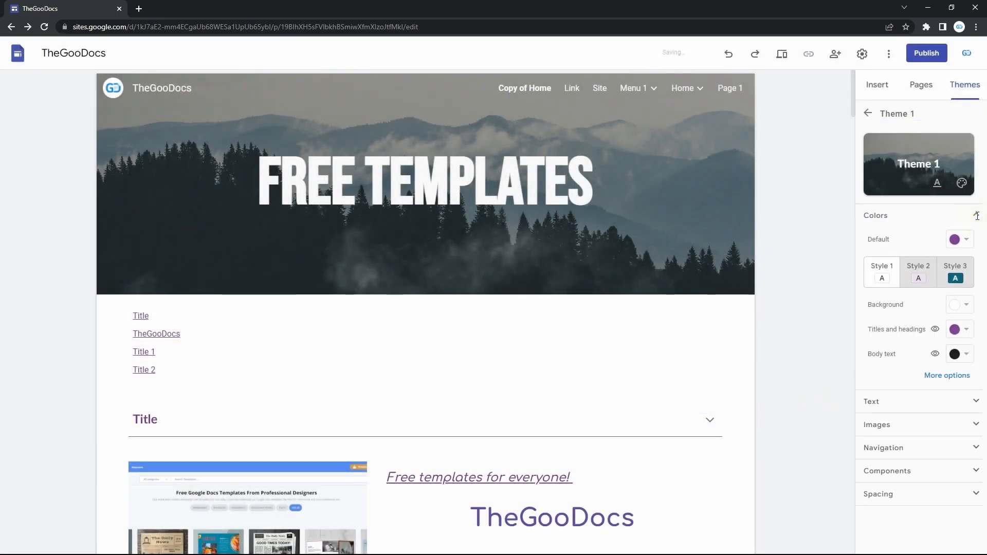
{"action": "left_click", "coordinate": [935, 263]}
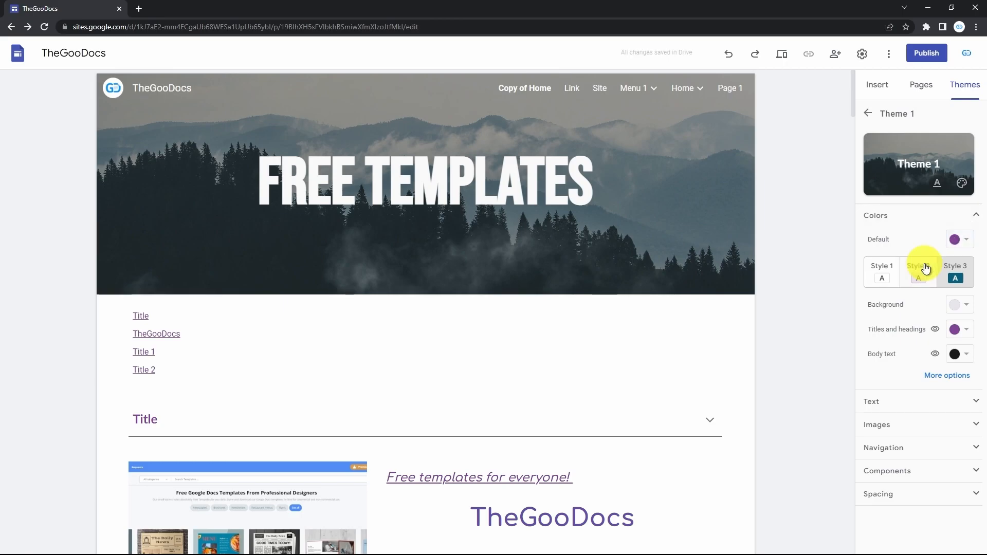
{"action": "left_click", "coordinate": [954, 269]}
{"action": "left_click", "coordinate": [881, 269]}
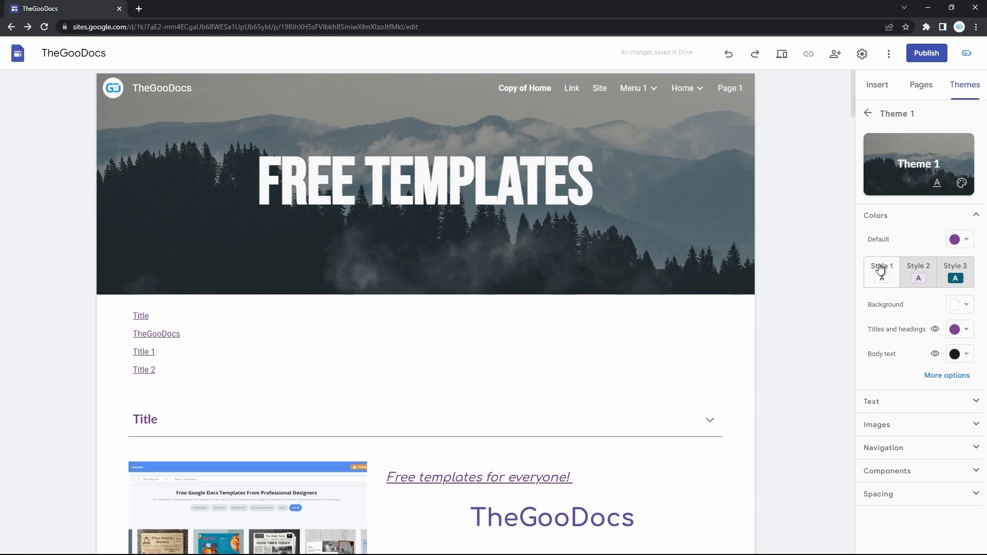
Try the light purple style and another section colour on the table of contents section.
{"action": "mouse_move", "coordinate": [186, 356]}
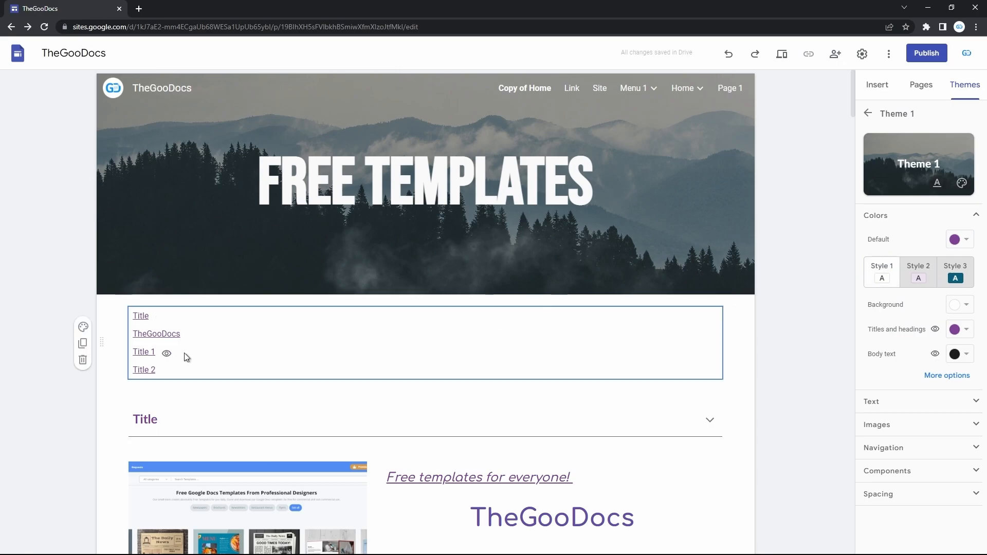
{"action": "left_click", "coordinate": [85, 330]}
{"action": "left_click", "coordinate": [137, 365]}
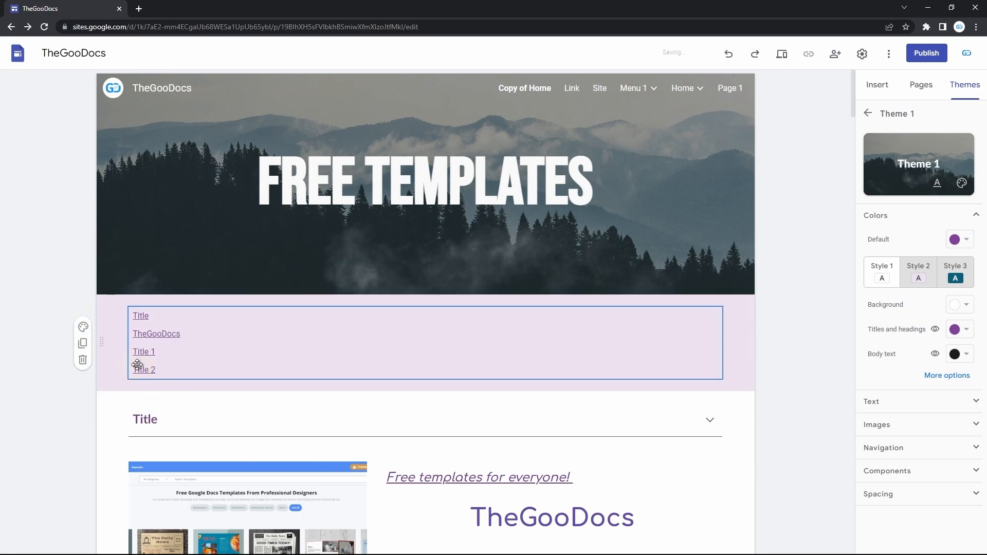
{"action": "left_click", "coordinate": [83, 327]}
{"action": "left_click", "coordinate": [138, 389]}
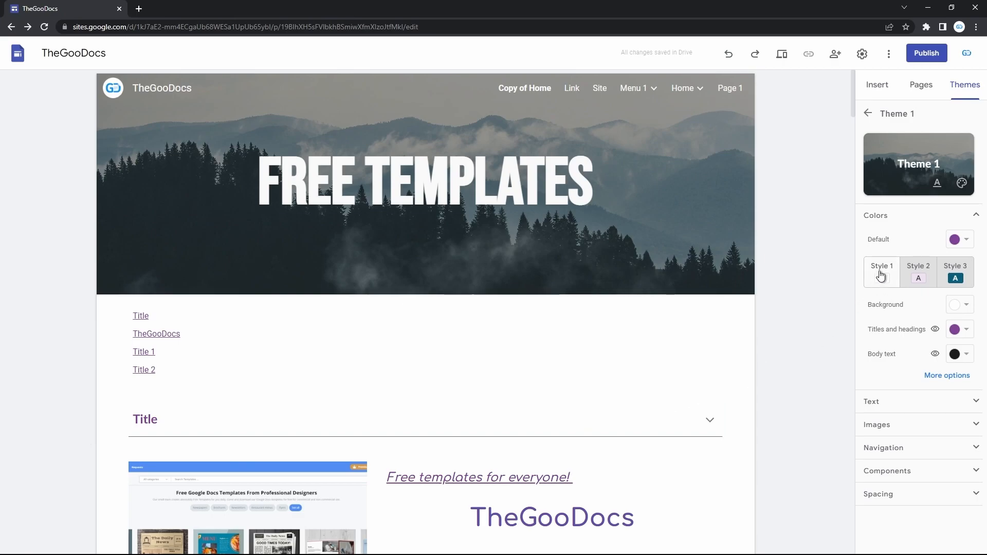
Set the theme's default colour to light blue and the Style 1 background to cyan, after trying light grey and light green.
{"action": "left_click", "coordinate": [967, 240]}
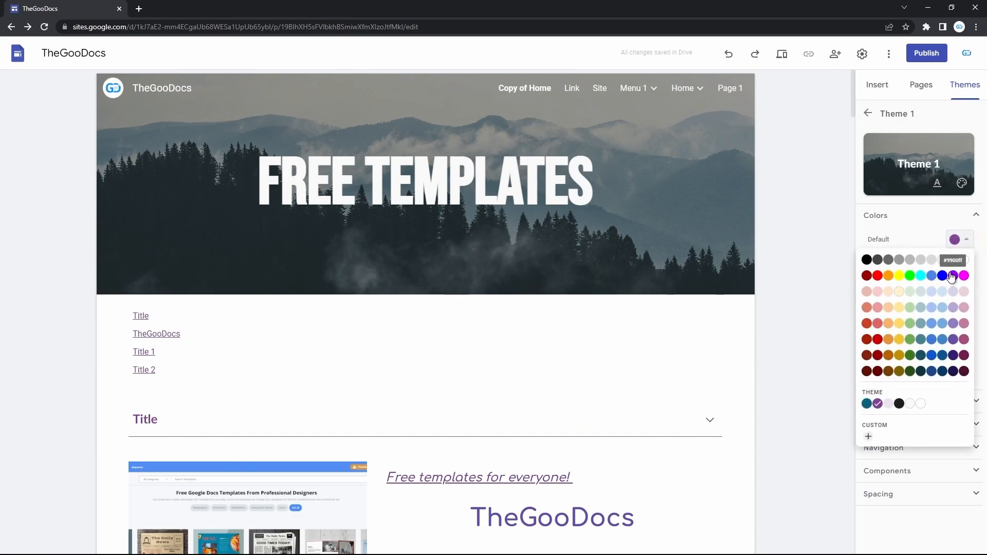
{"action": "left_click", "coordinate": [944, 320]}
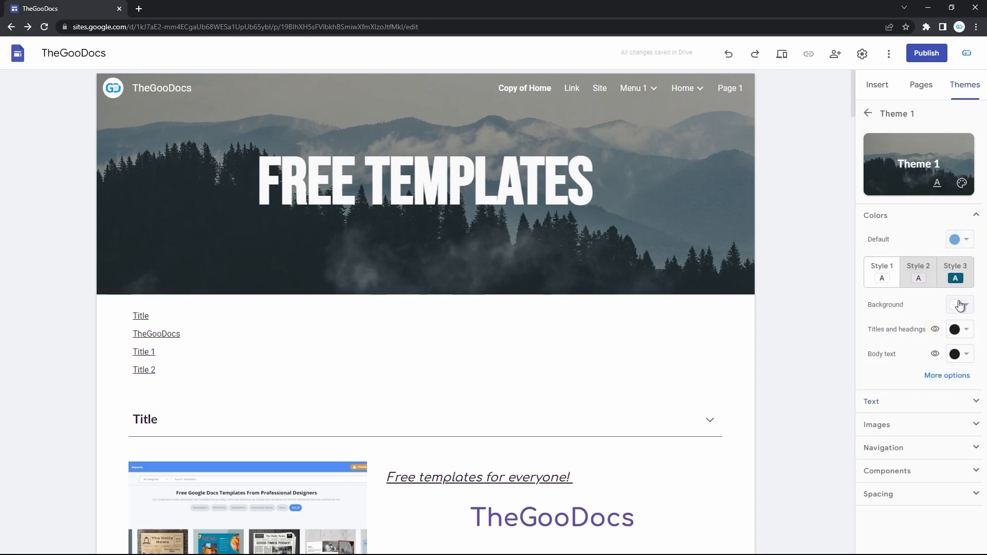
{"action": "left_click", "coordinate": [961, 305]}
{"action": "left_click", "coordinate": [945, 328]}
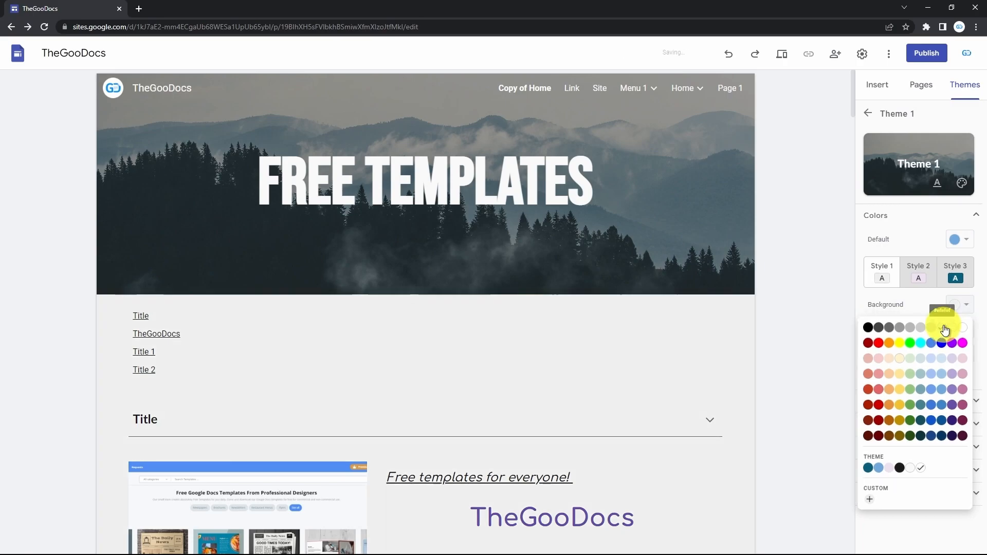
{"action": "left_click", "coordinate": [958, 305]}
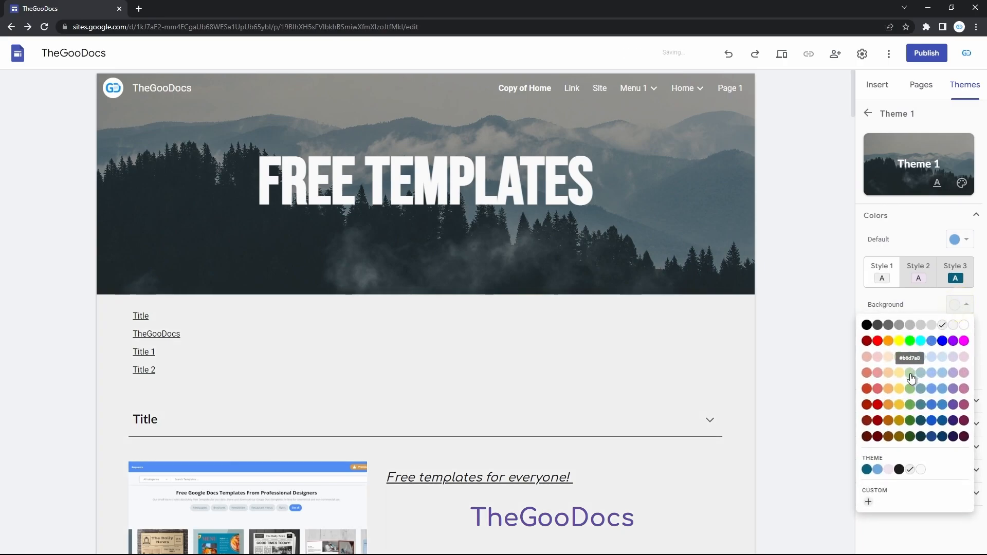
{"action": "left_click", "coordinate": [911, 374]}
{"action": "left_click", "coordinate": [957, 306]}
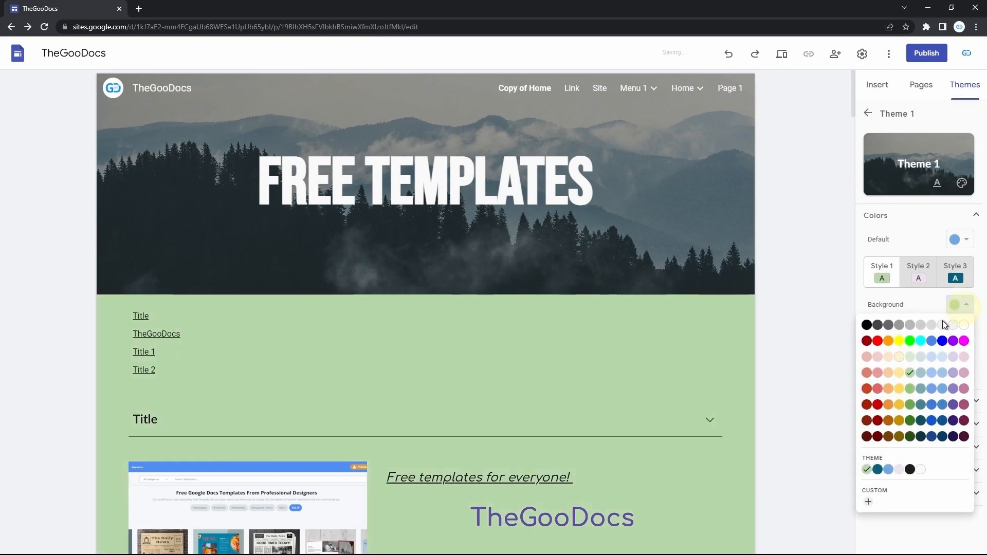
{"action": "left_click", "coordinate": [922, 341]}
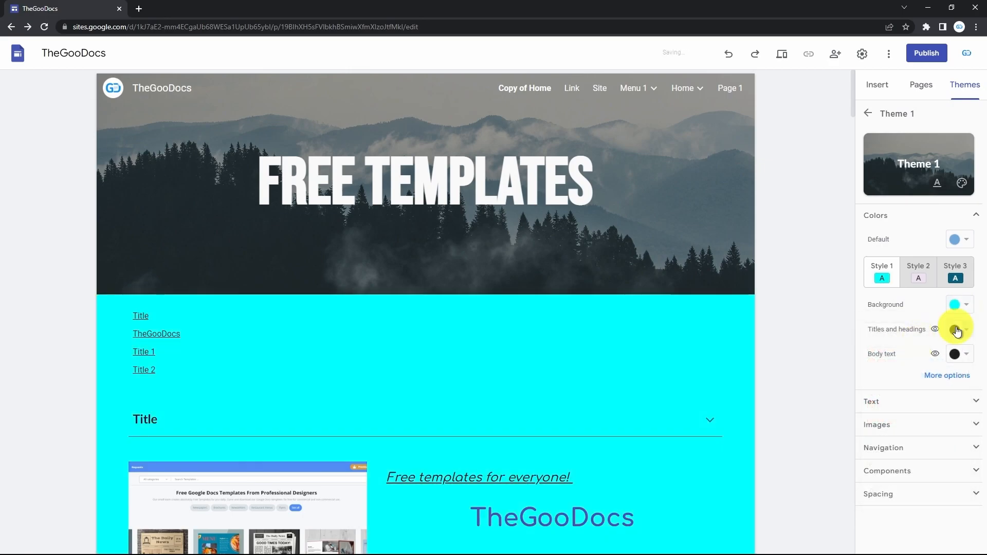
Set the Style 1 titles and headings colour to bright green and preview where it applies.
{"action": "left_click", "coordinate": [956, 331]}
{"action": "left_click", "coordinate": [911, 365]}
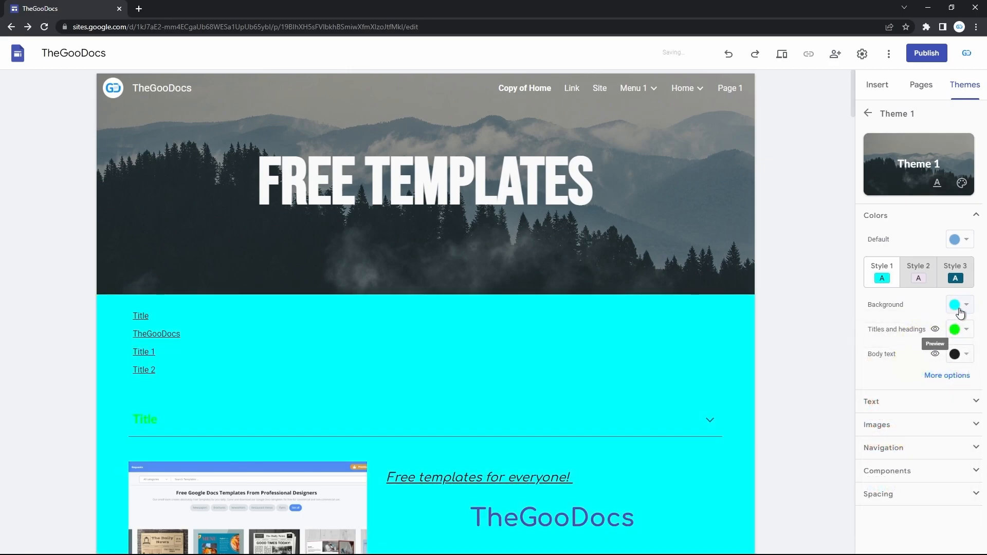
{"action": "left_click", "coordinate": [938, 330]}
{"action": "left_click", "coordinate": [930, 315]}
Try cyan for the Style 1 body text colour, and set it to brown instead.
{"action": "left_click", "coordinate": [957, 354]}
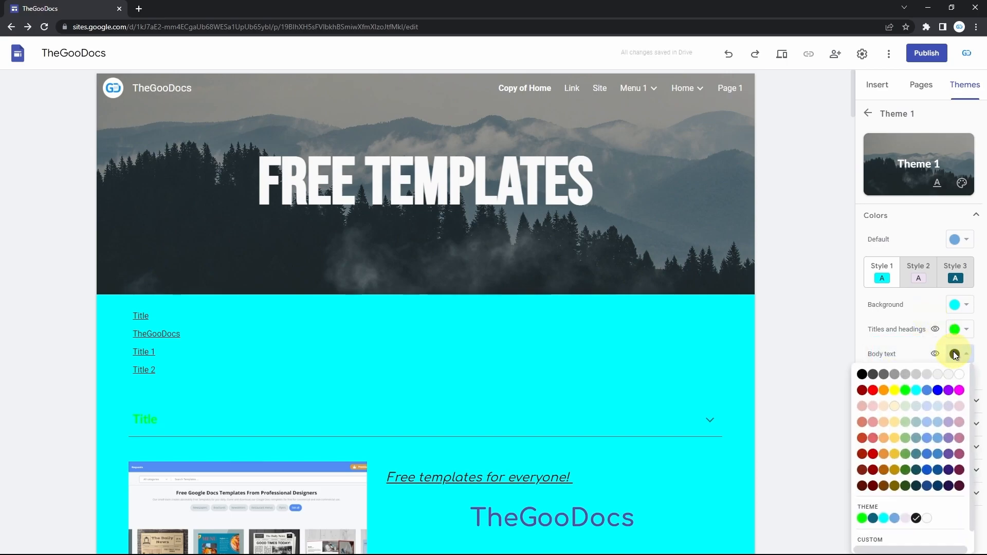
{"action": "left_click", "coordinate": [914, 394]}
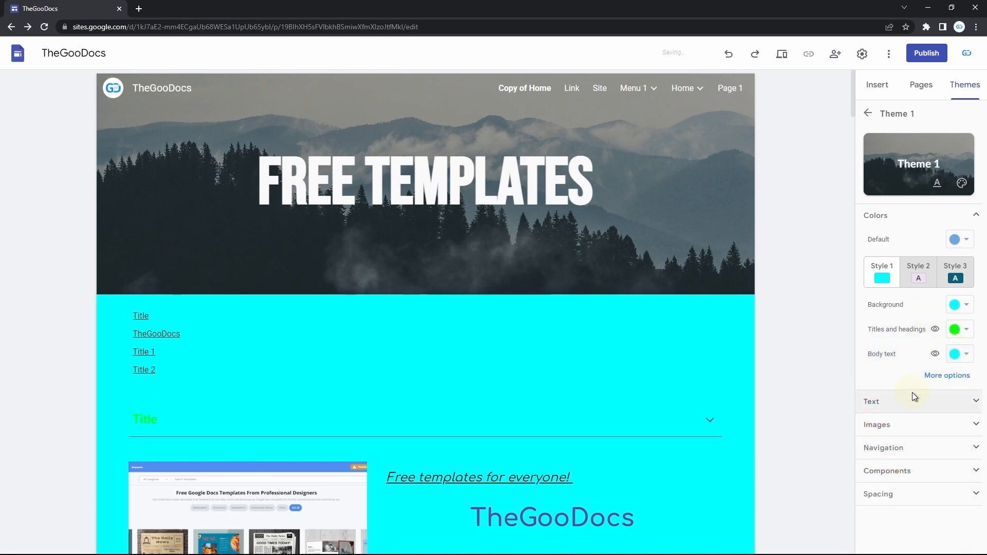
{"action": "left_click", "coordinate": [960, 354]}
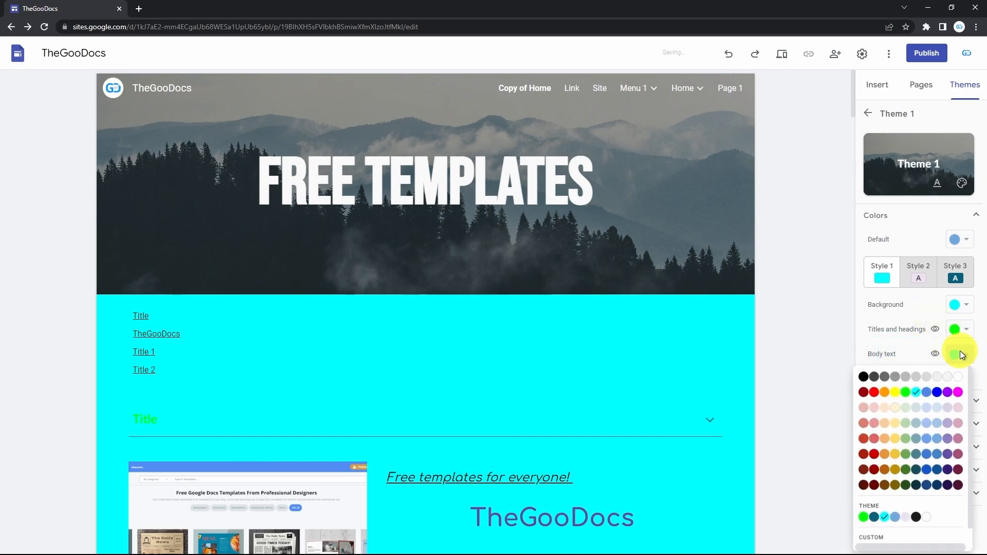
{"action": "left_click", "coordinate": [884, 485]}
Expand the detailed text colour options for Style 1 and set the Title colour to blue.
{"action": "left_click", "coordinate": [945, 376]}
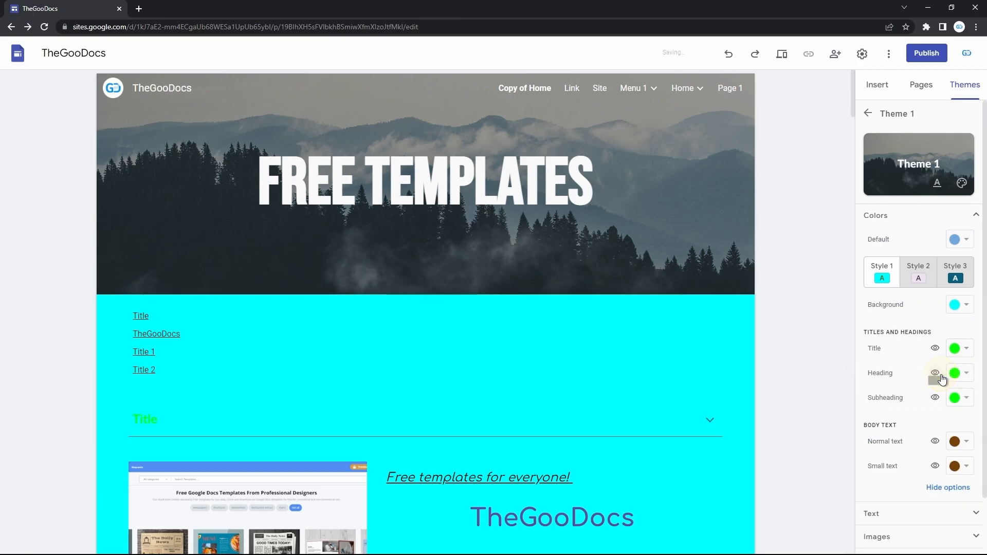
{"action": "scroll", "coordinate": [934, 382], "scroll_direction": "down", "scroll_amount": 1}
{"action": "left_click", "coordinate": [965, 310]}
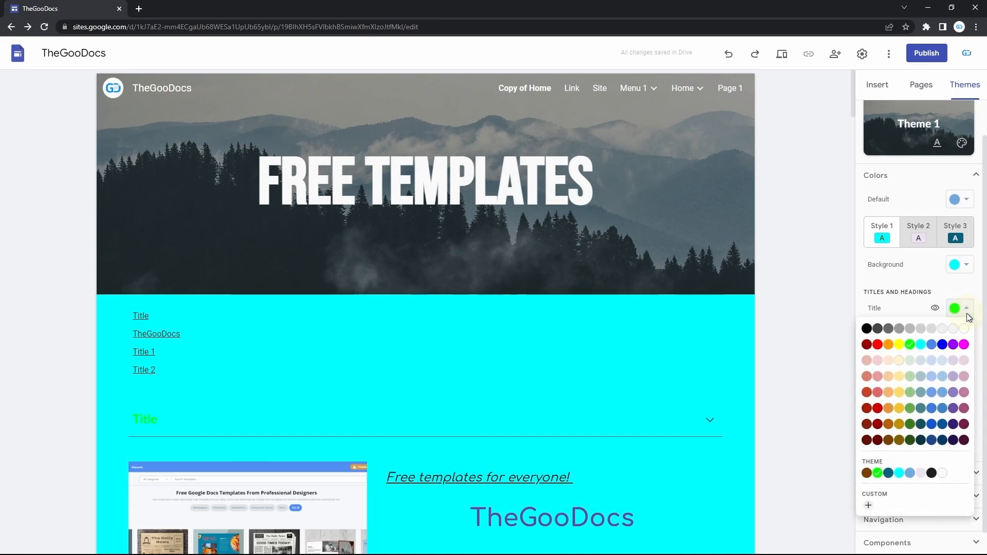
{"action": "left_click", "coordinate": [943, 350]}
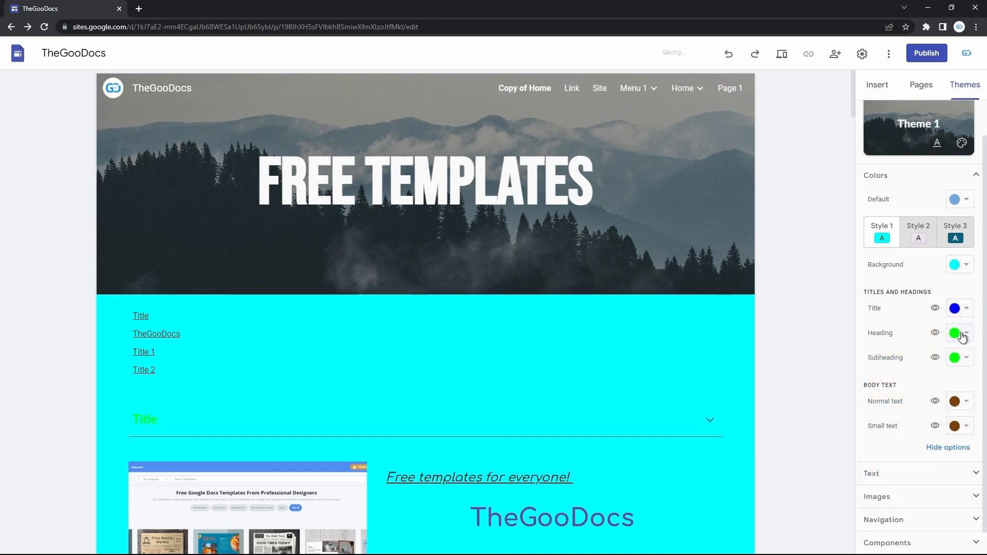
{"action": "left_click", "coordinate": [962, 336]}
{"action": "left_click", "coordinate": [914, 338]}
Select the Title style in the theme's text settings and set its font to Bebas Neue.
{"action": "scroll", "coordinate": [918, 452], "scroll_direction": "down", "scroll_amount": 1}
{"action": "left_click", "coordinate": [901, 455]}
{"action": "scroll", "coordinate": [900, 454], "scroll_direction": "down", "scroll_amount": 2}
{"action": "left_click", "coordinate": [928, 252]}
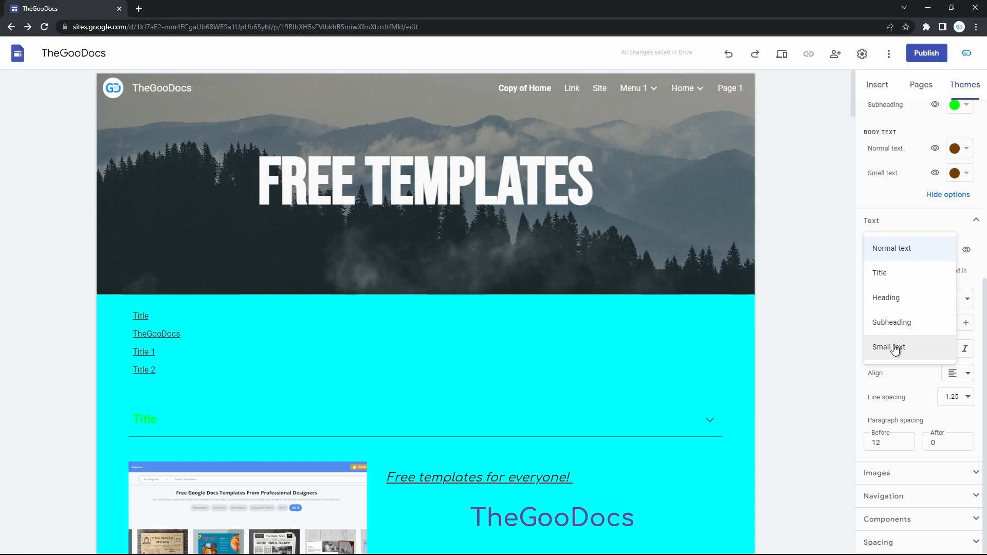
{"action": "left_click", "coordinate": [898, 275]}
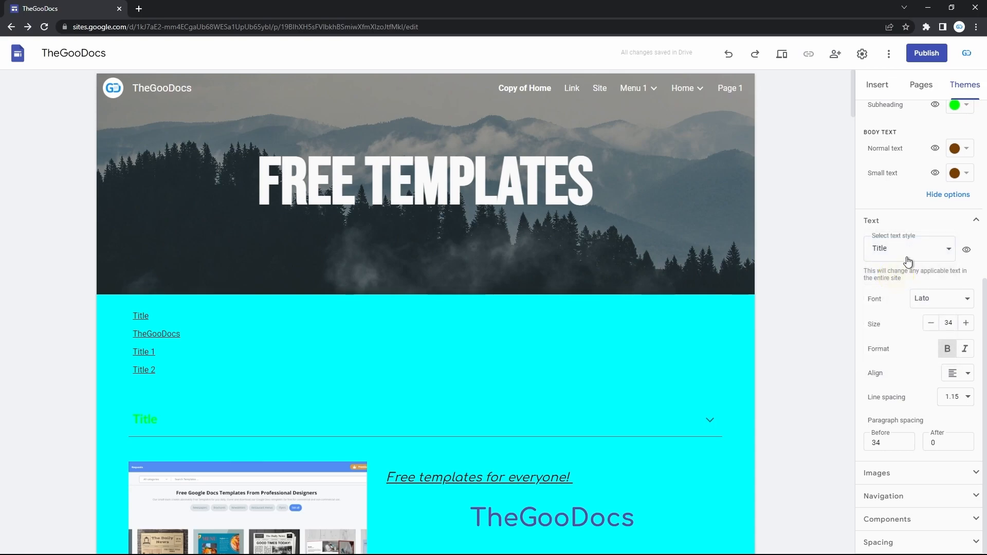
{"action": "left_click", "coordinate": [961, 309]}
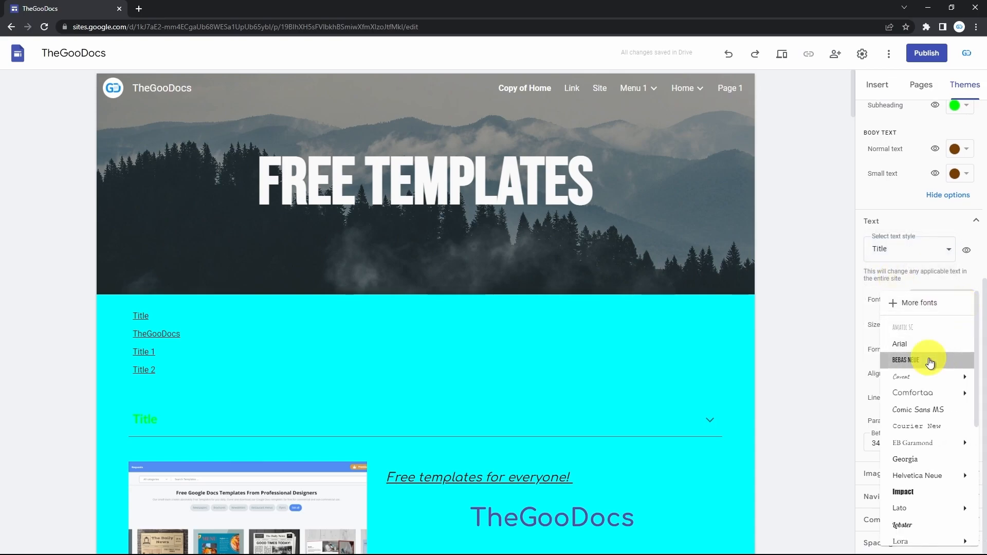
{"action": "left_click", "coordinate": [930, 358]}
Increase the Title text style's size to 37, make it italic and align it to the left.
{"action": "left_click", "coordinate": [966, 323]}
{"action": "left_click", "coordinate": [966, 323]}
{"action": "left_click", "coordinate": [966, 324]}
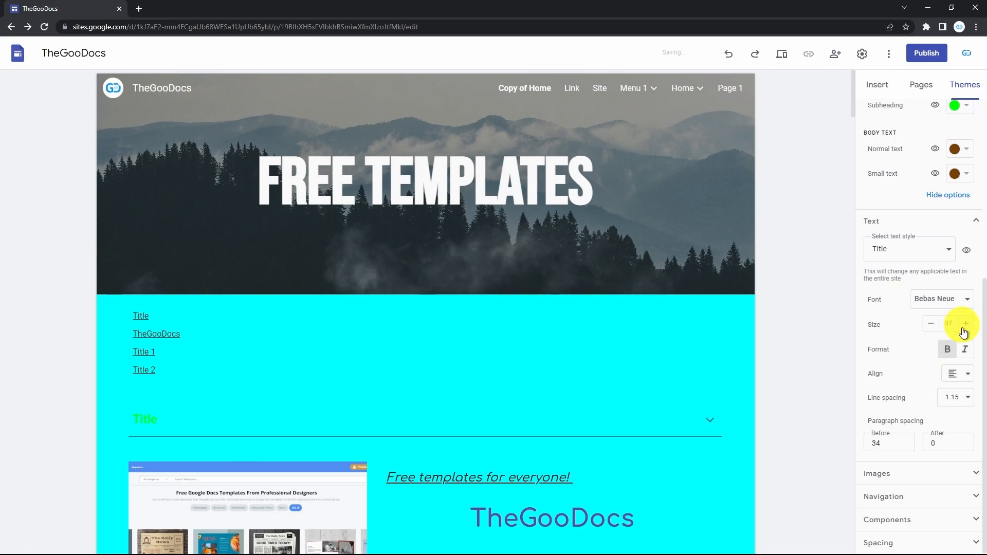
{"action": "left_click", "coordinate": [965, 354]}
{"action": "left_click", "coordinate": [959, 377]}
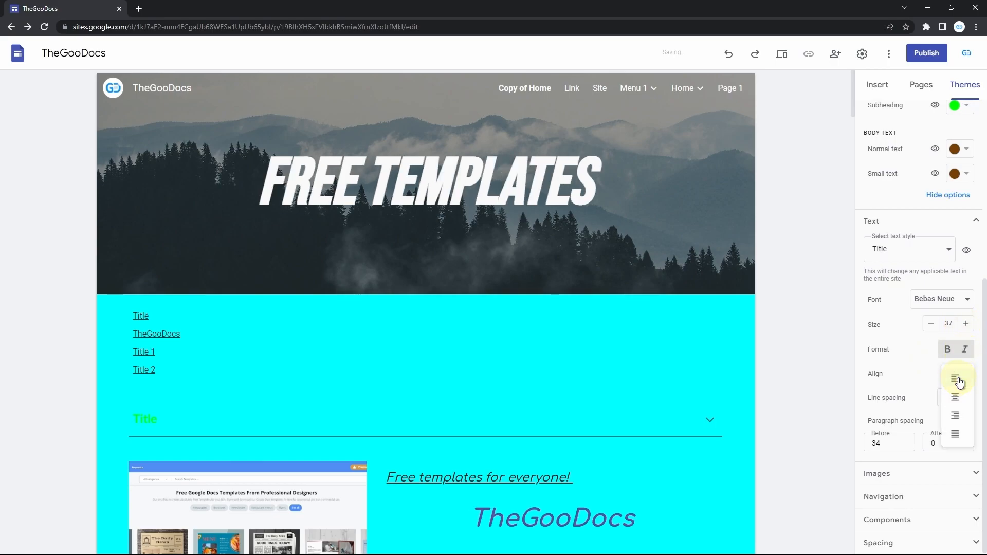
{"action": "left_click", "coordinate": [957, 379]}
Expand the theme's image settings and select filename.jpg from Google Drive as the favicon.
{"action": "left_click", "coordinate": [930, 478]}
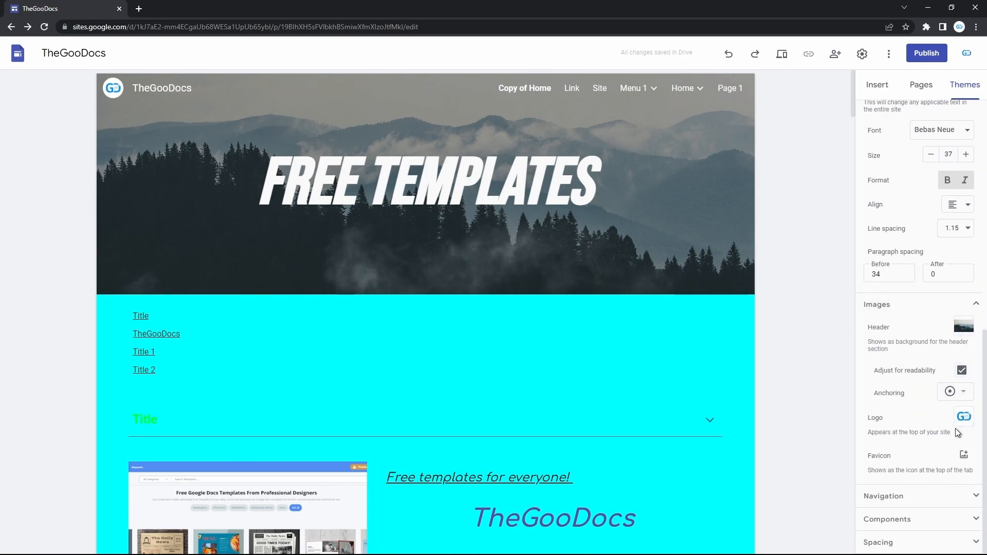
{"action": "left_click", "coordinate": [963, 456]}
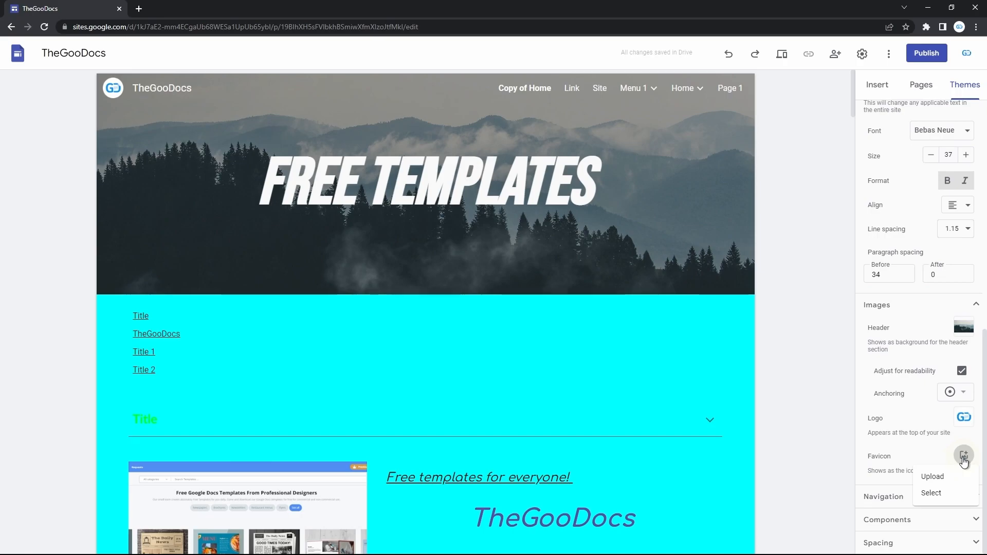
{"action": "left_click", "coordinate": [934, 491]}
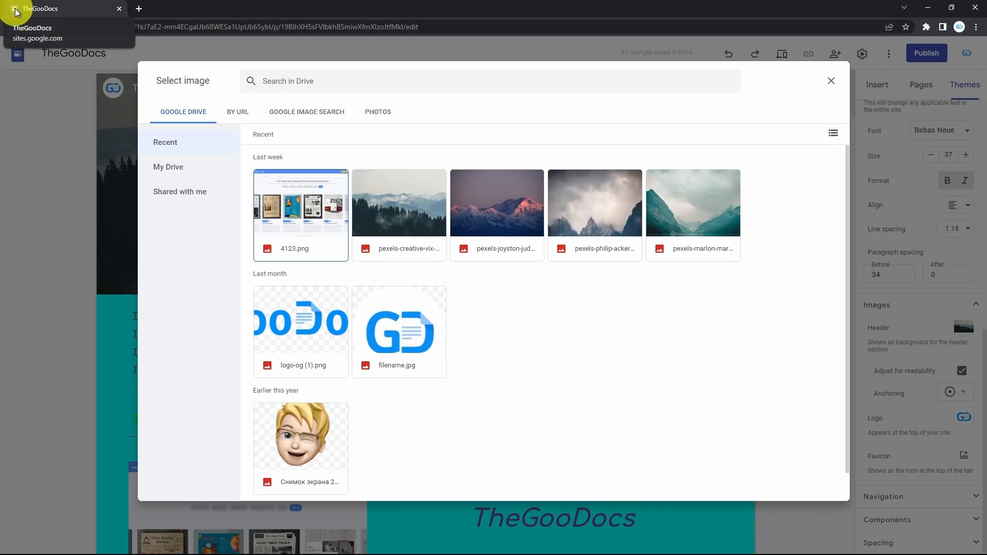
{"action": "double_click", "coordinate": [406, 313]}
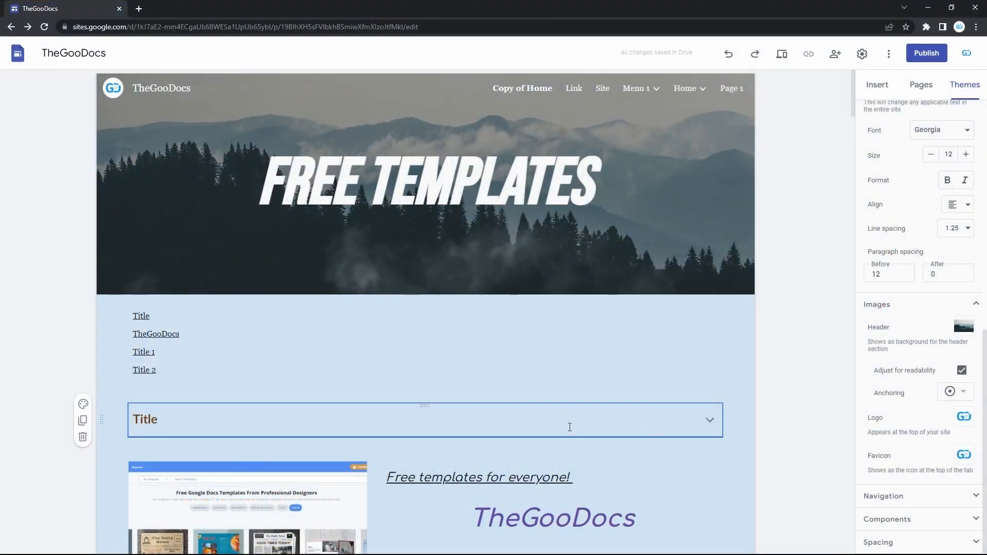
Expand the theme's navigation settings and set the navigation background colour when scrolled to blue.
{"action": "left_click", "coordinate": [873, 495]}
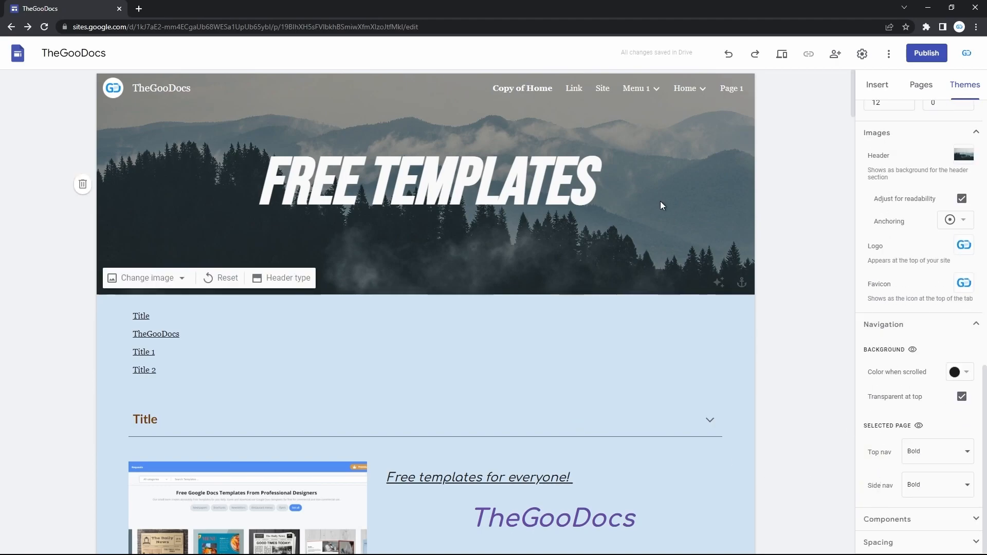
{"action": "mouse_move", "coordinate": [704, 94]}
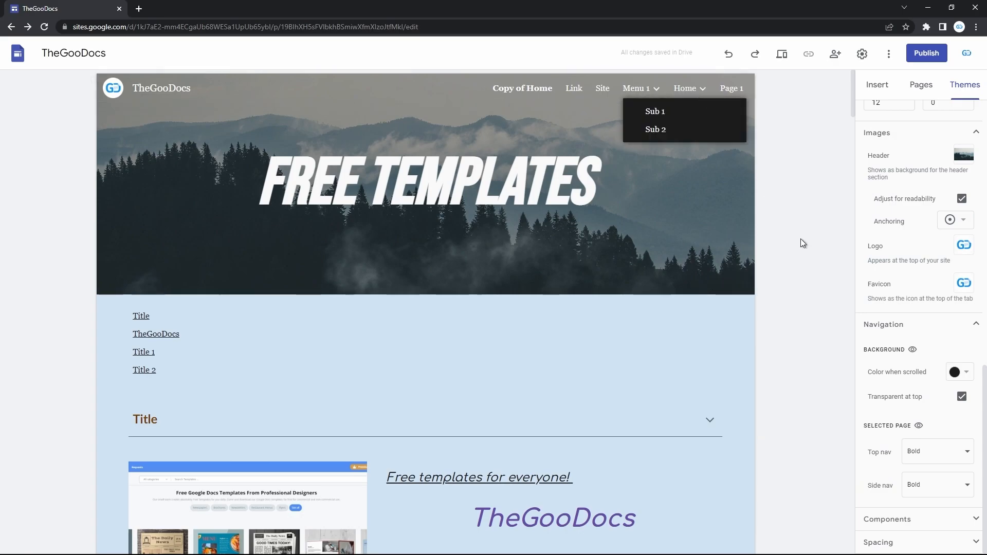
{"action": "left_click", "coordinate": [958, 379]}
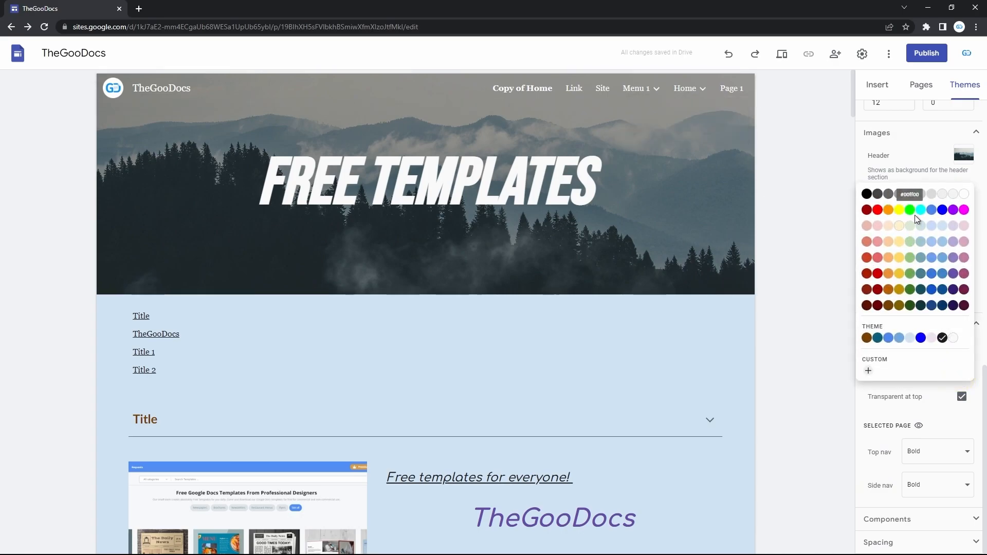
{"action": "left_click", "coordinate": [943, 211]}
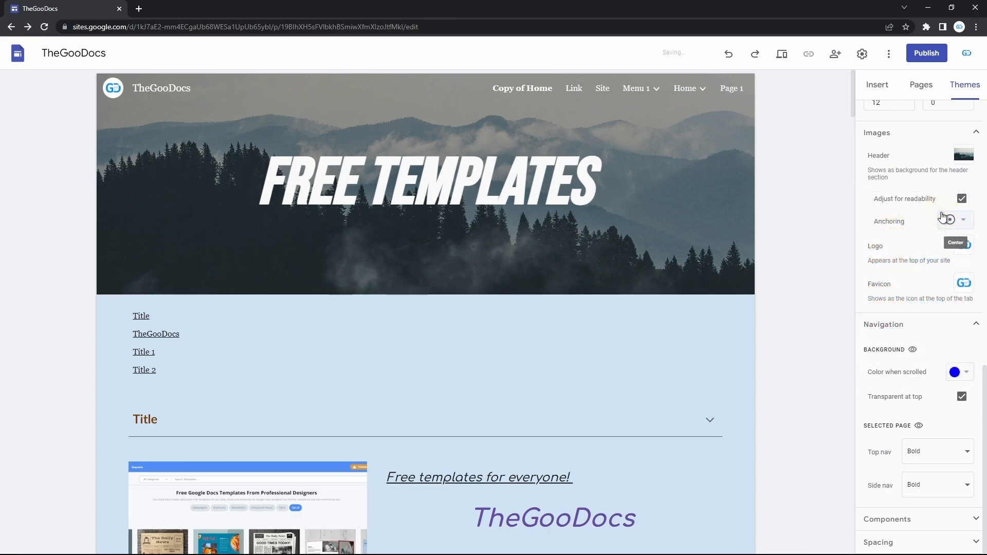
Preview the site while scrolling through the page to examine the navigation bar's colour, and close the preview.
{"action": "left_click", "coordinate": [784, 57]}
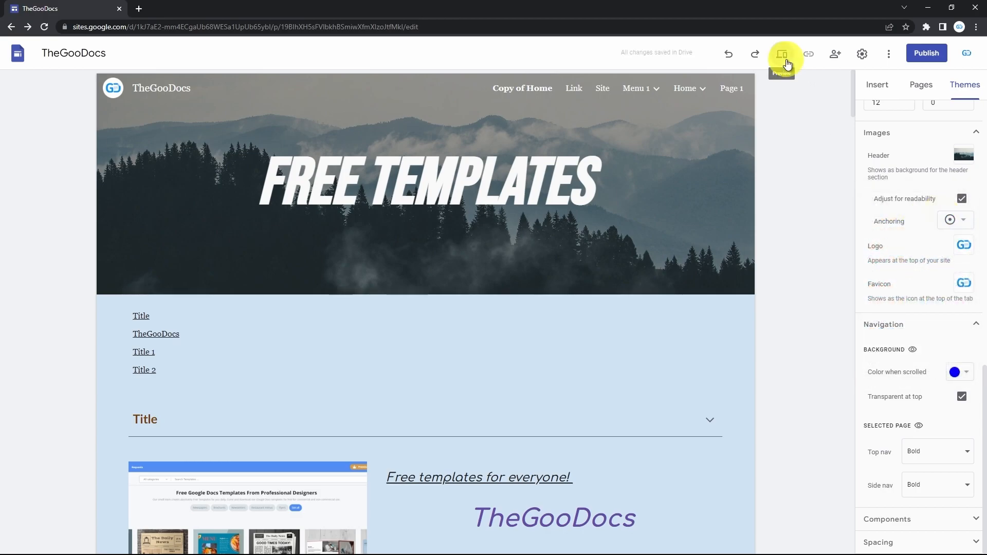
{"action": "scroll", "coordinate": [625, 239], "scroll_direction": "down", "scroll_amount": 5}
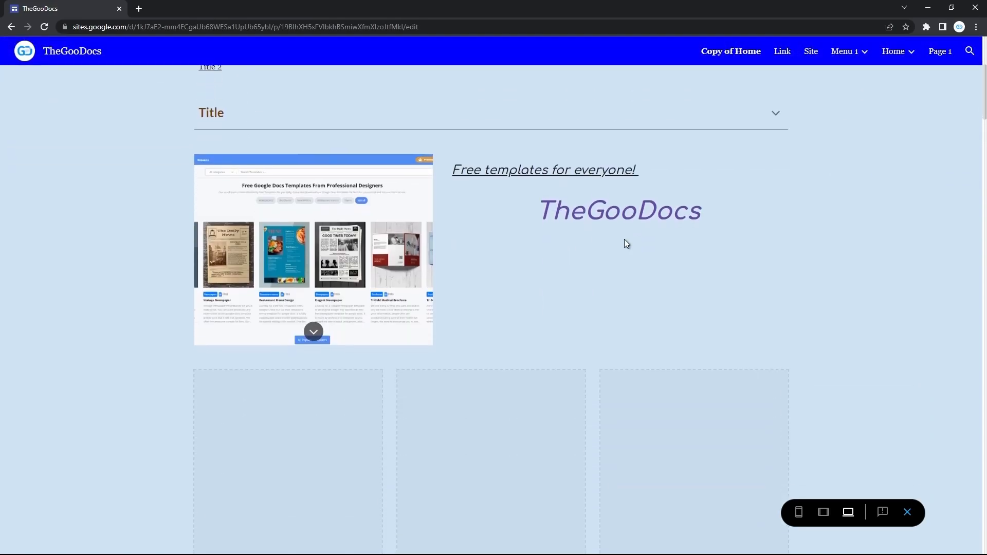
{"action": "scroll", "coordinate": [623, 200], "scroll_direction": "up", "scroll_amount": 5}
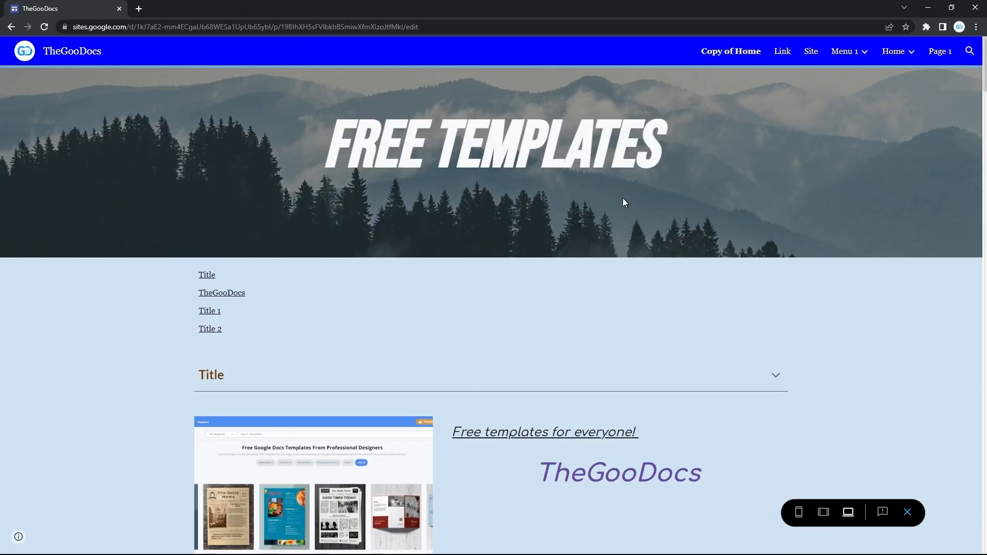
{"action": "scroll", "coordinate": [622, 201], "scroll_direction": "down", "scroll_amount": 6}
{"action": "scroll", "coordinate": [622, 198], "scroll_direction": "down", "scroll_amount": 10}
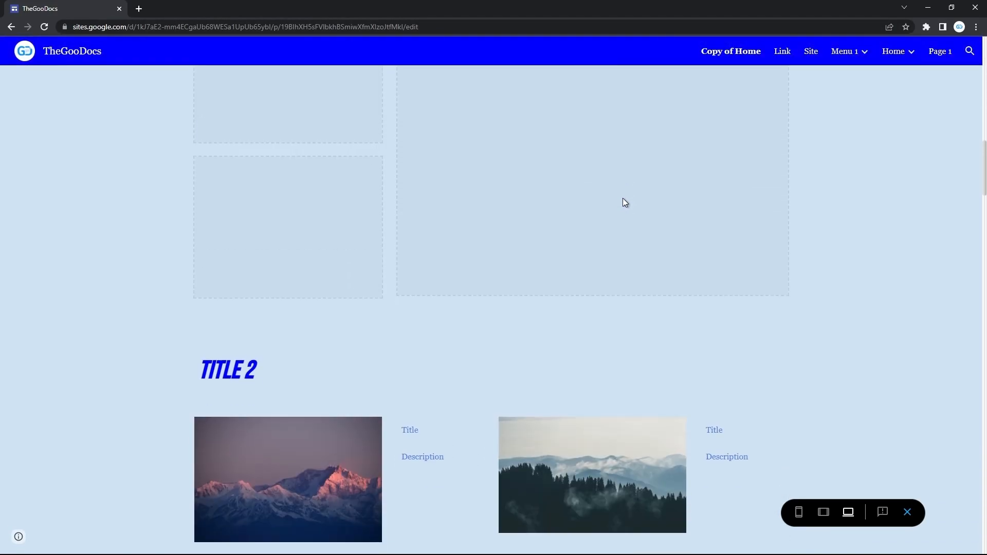
{"action": "scroll", "coordinate": [622, 198], "scroll_direction": "up", "scroll_amount": 20}
{"action": "left_click", "coordinate": [906, 513]}
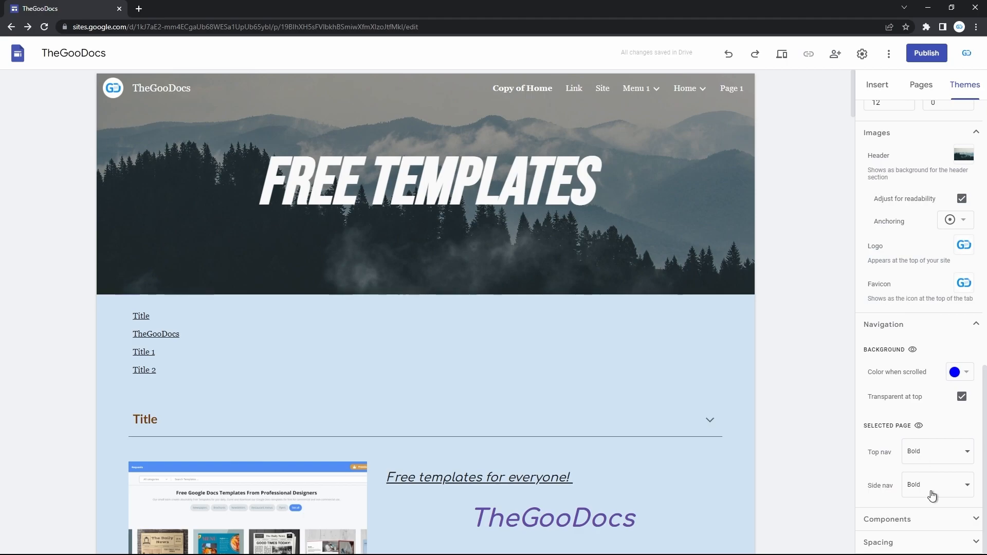
Mark the selected page in the top navigation with a background colour and set that colour to yellow.
{"action": "left_click", "coordinate": [942, 466]}
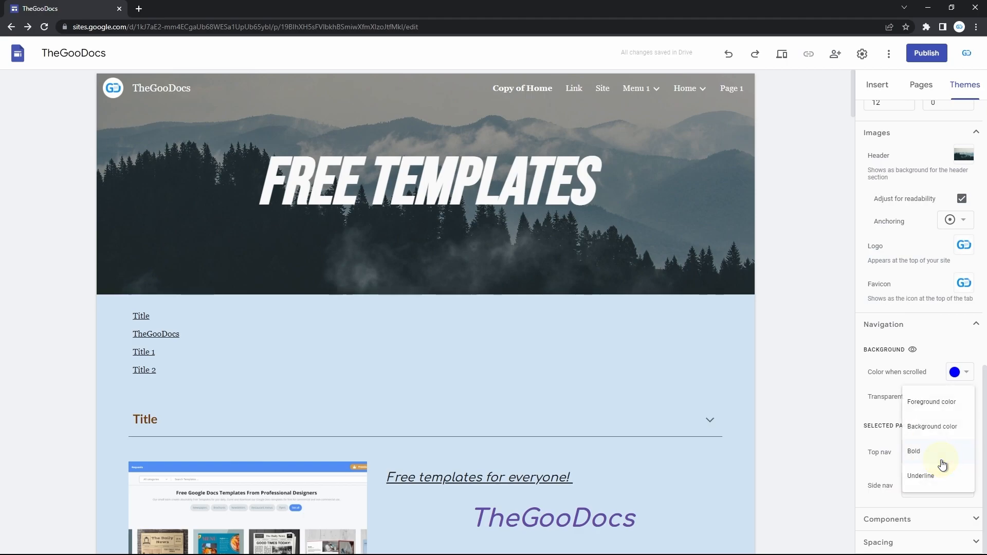
{"action": "left_click", "coordinate": [945, 427]}
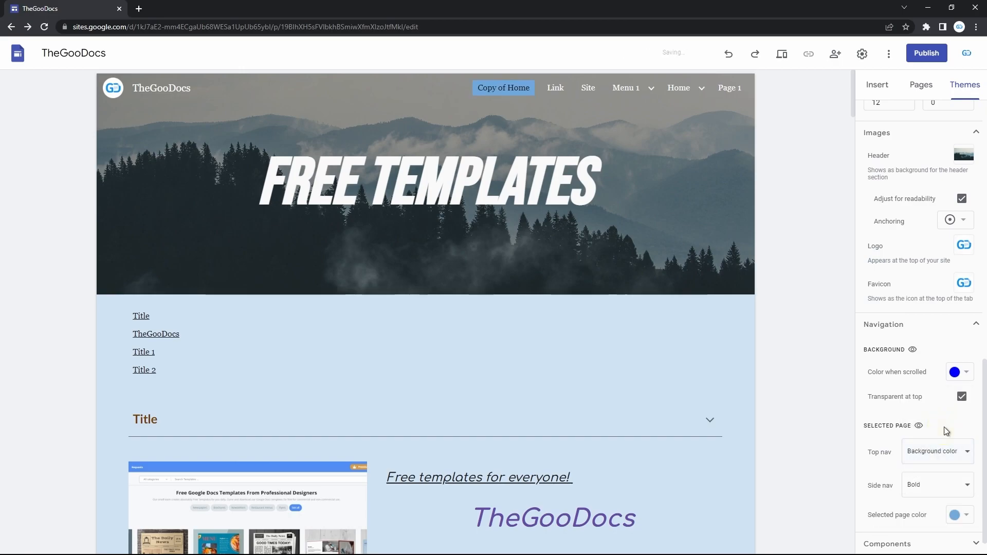
{"action": "scroll", "coordinate": [947, 432], "scroll_direction": "down", "scroll_amount": 1}
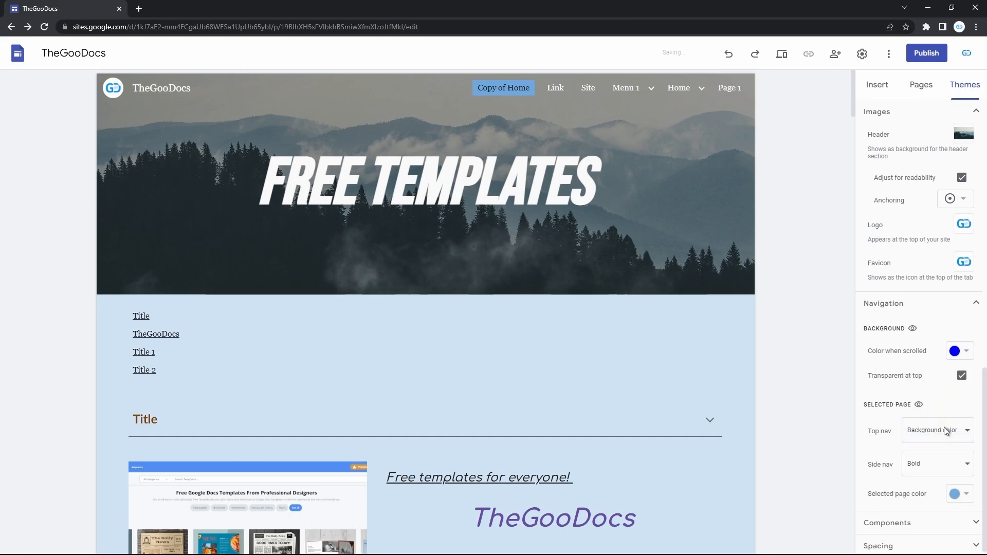
{"action": "left_click", "coordinate": [956, 490]}
{"action": "left_click", "coordinate": [900, 328]}
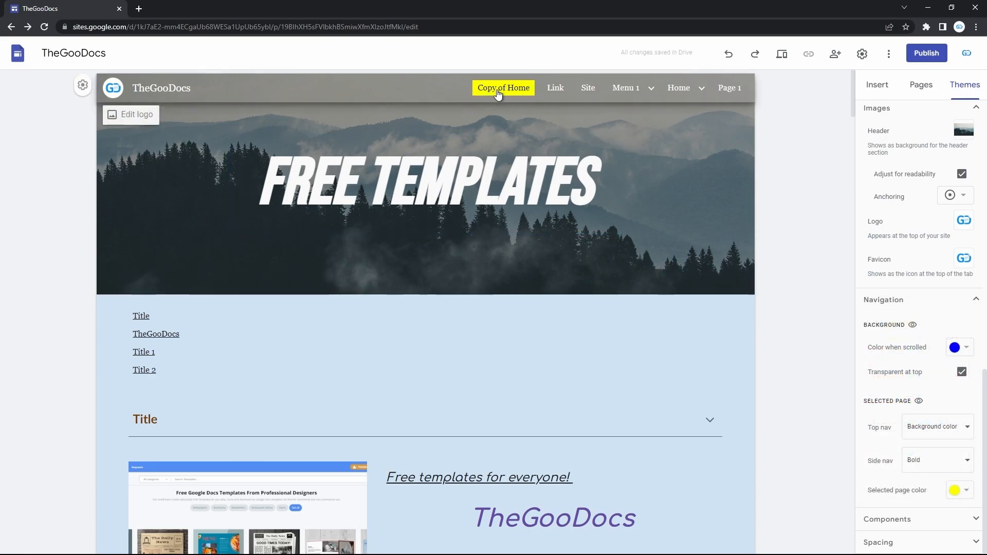
Visit the Link, Home and Page 1 navigation entries to check the selected-page highlight, and return to Copy of Home.
{"action": "left_click", "coordinate": [560, 87]}
{"action": "key", "text": "ctrl+w"}
{"action": "left_click", "coordinate": [682, 89]}
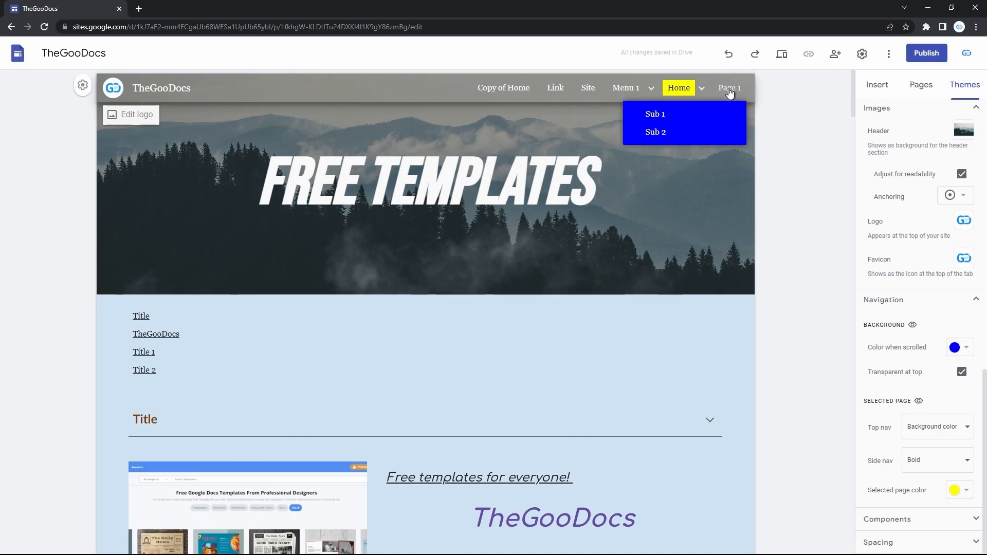
{"action": "left_click", "coordinate": [730, 88]}
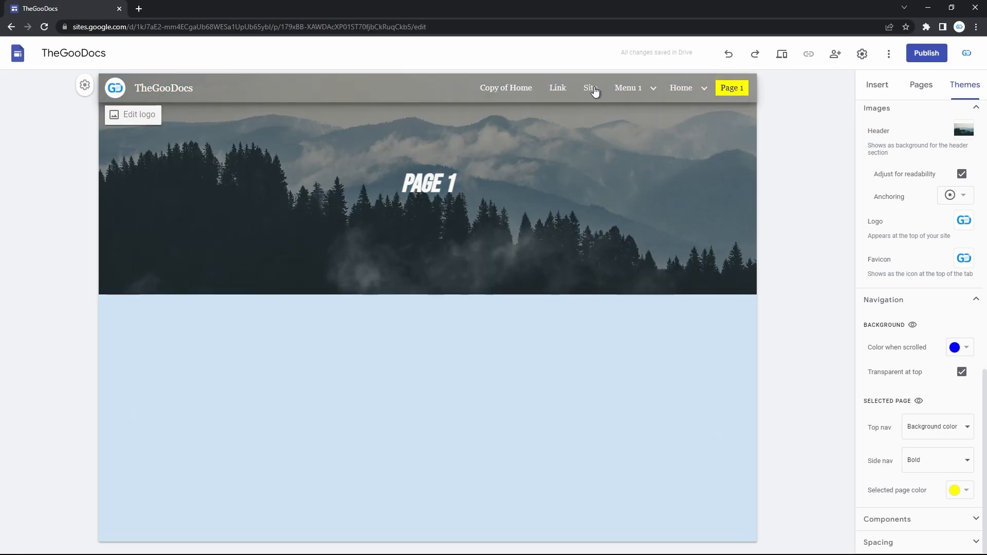
{"action": "left_click", "coordinate": [619, 87]}
{"action": "left_click", "coordinate": [682, 92]}
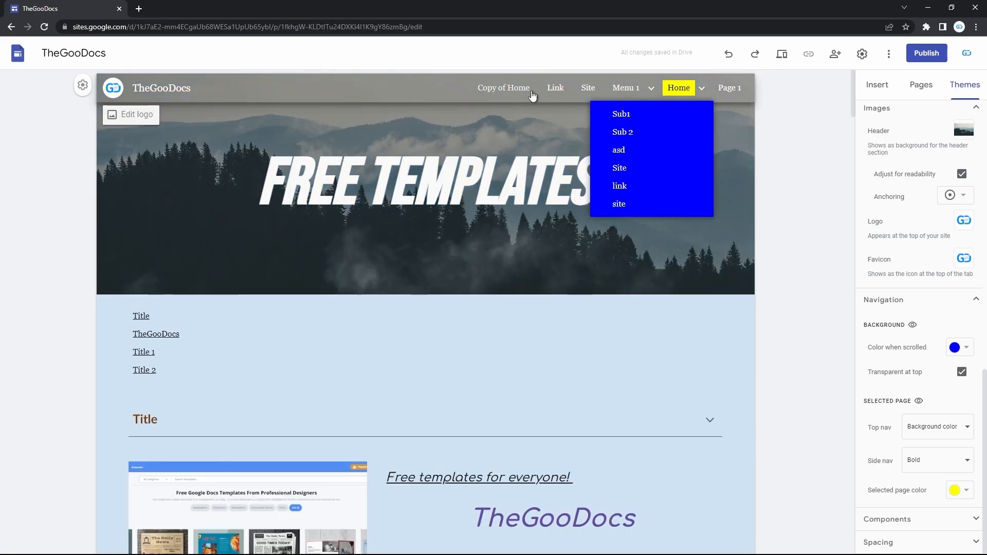
{"action": "left_click", "coordinate": [524, 91]}
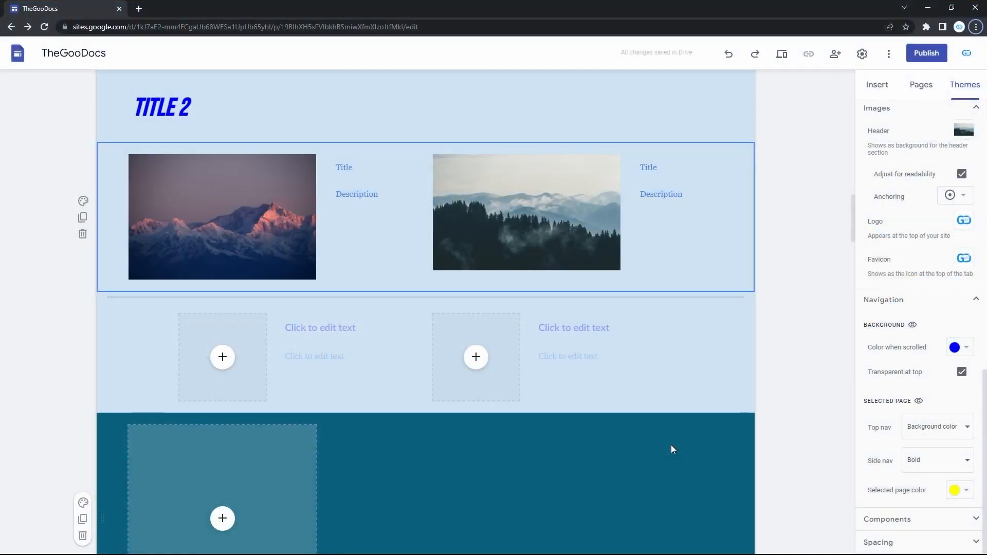
Expand the theme's component settings and set the Style 2 filled button colour to cyan.
{"action": "left_click", "coordinate": [894, 518]}
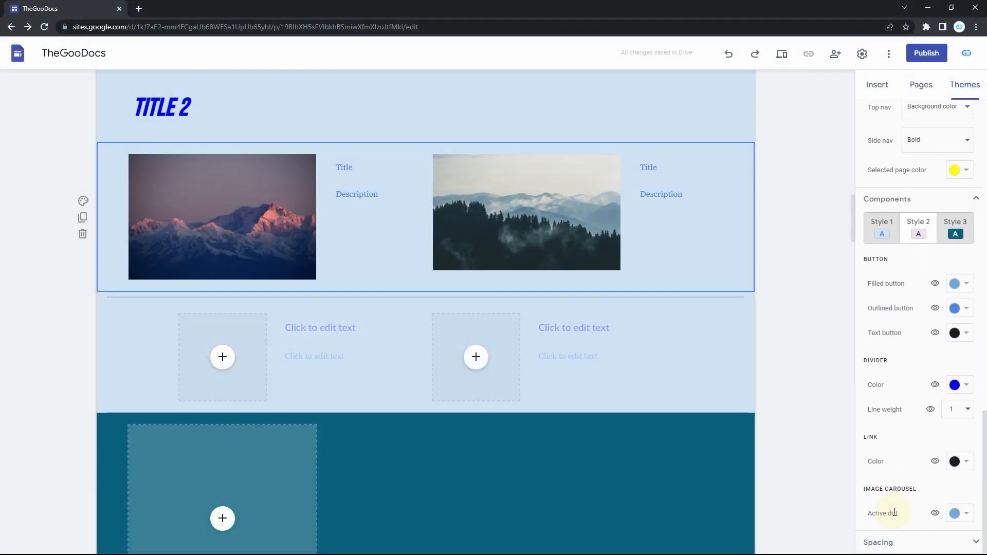
{"action": "left_click", "coordinate": [960, 283]}
{"action": "left_click", "coordinate": [907, 265]}
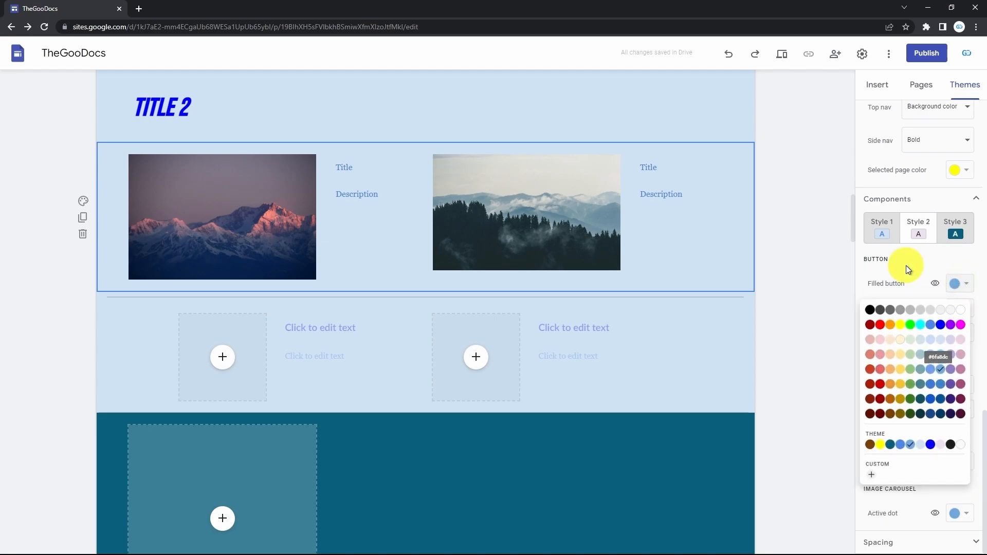
{"action": "left_click", "coordinate": [959, 283]}
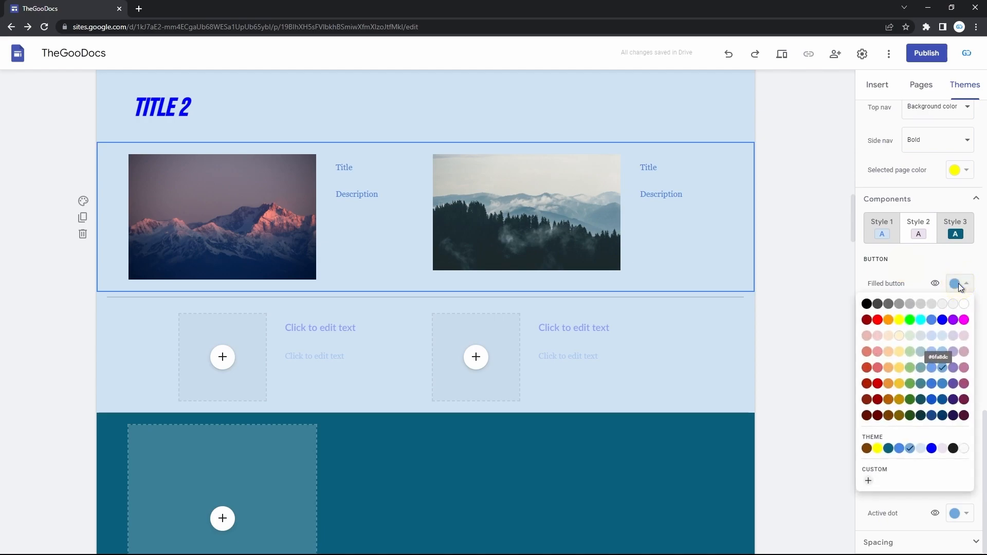
{"action": "left_click", "coordinate": [921, 320]}
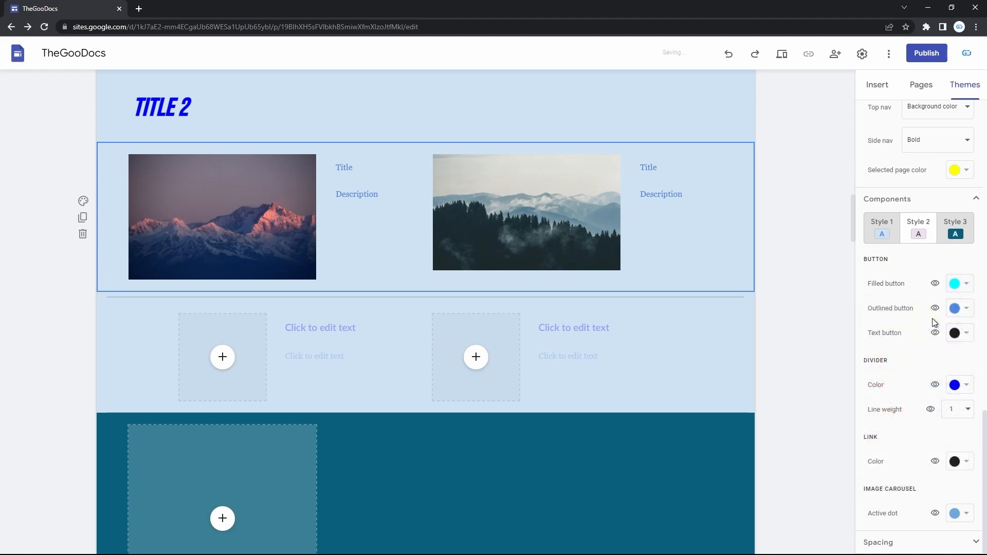
Apply Style 2 to the section containing the mountain photo and the TheGooDocs button.
{"action": "scroll", "coordinate": [711, 452], "scroll_direction": "down", "scroll_amount": 15}
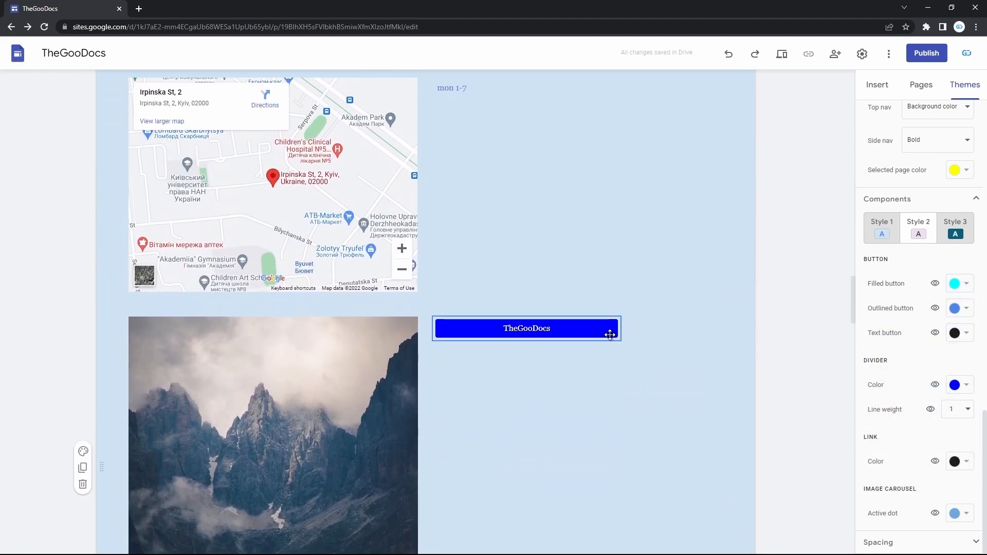
{"action": "left_click", "coordinate": [83, 451]}
{"action": "left_click", "coordinate": [135, 492]}
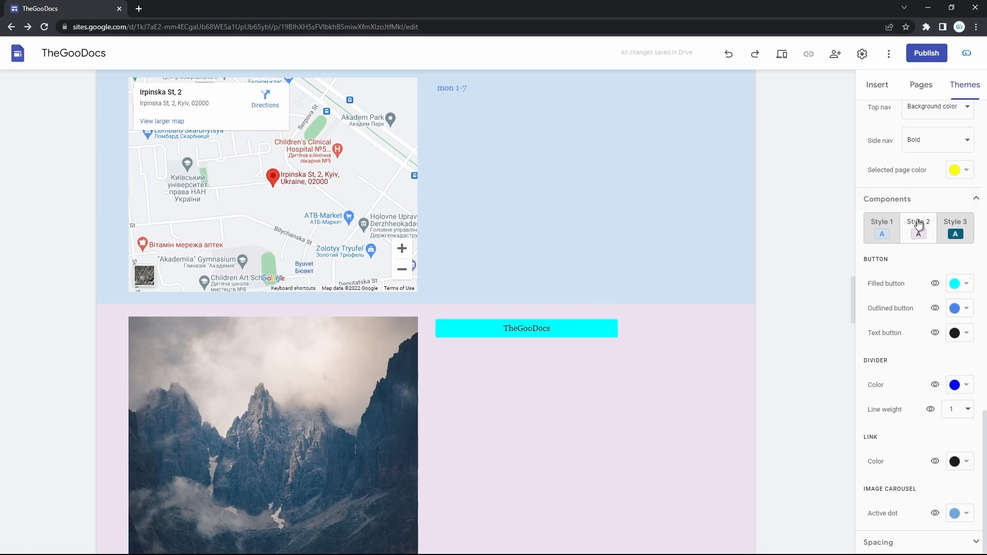
Set the Style 2 outlined button colour to light blue and the divider colour to a darker blue.
{"action": "left_click", "coordinate": [961, 311]}
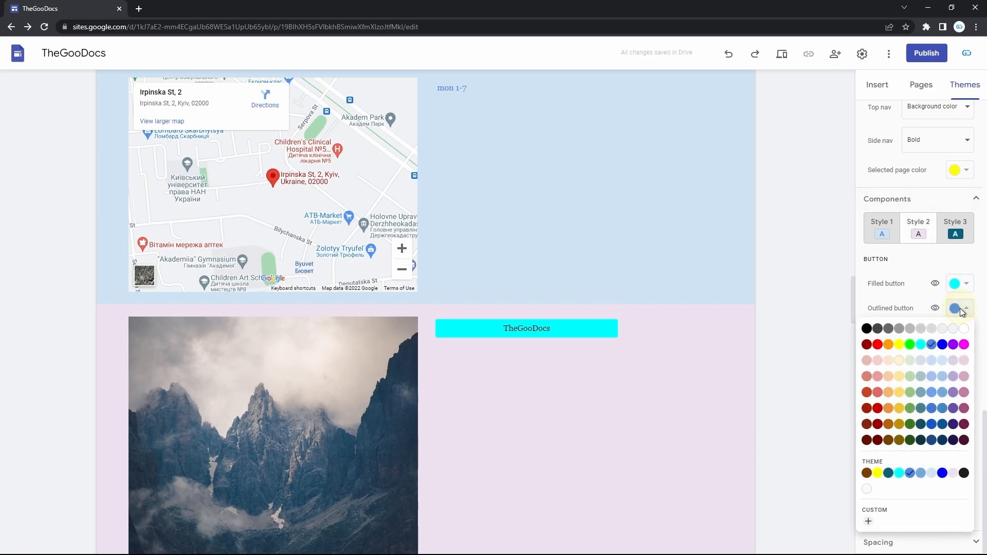
{"action": "left_click", "coordinate": [942, 344]}
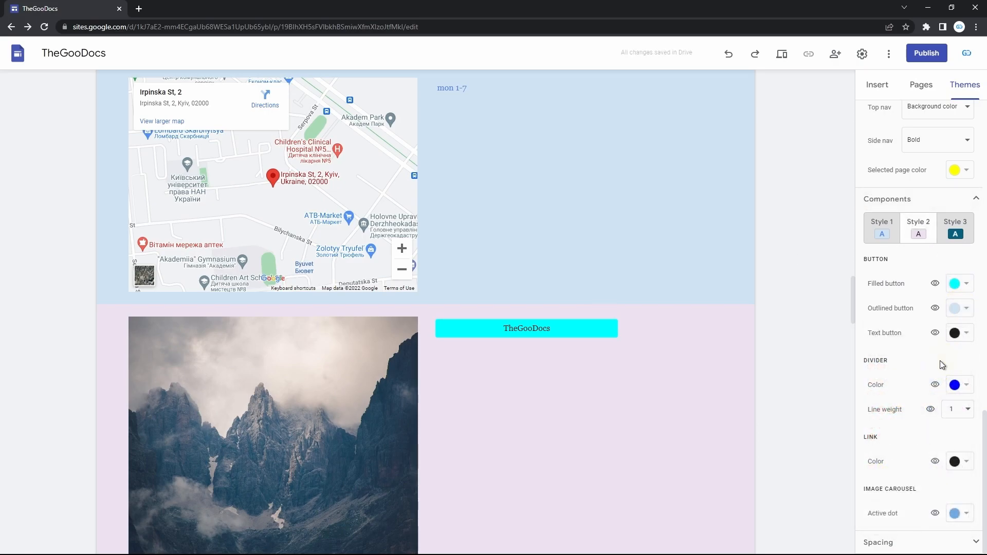
{"action": "left_click", "coordinate": [960, 386]}
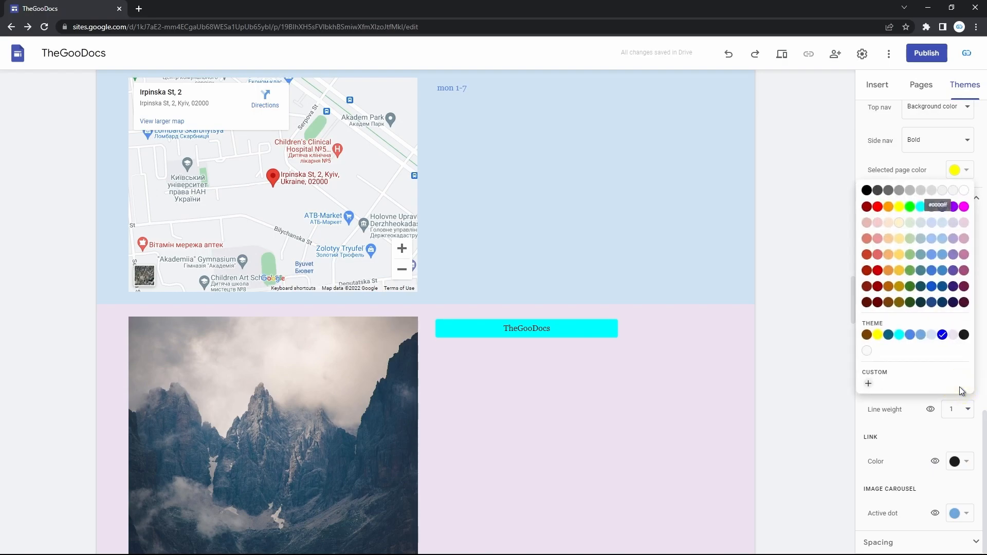
{"action": "left_click", "coordinate": [933, 286]}
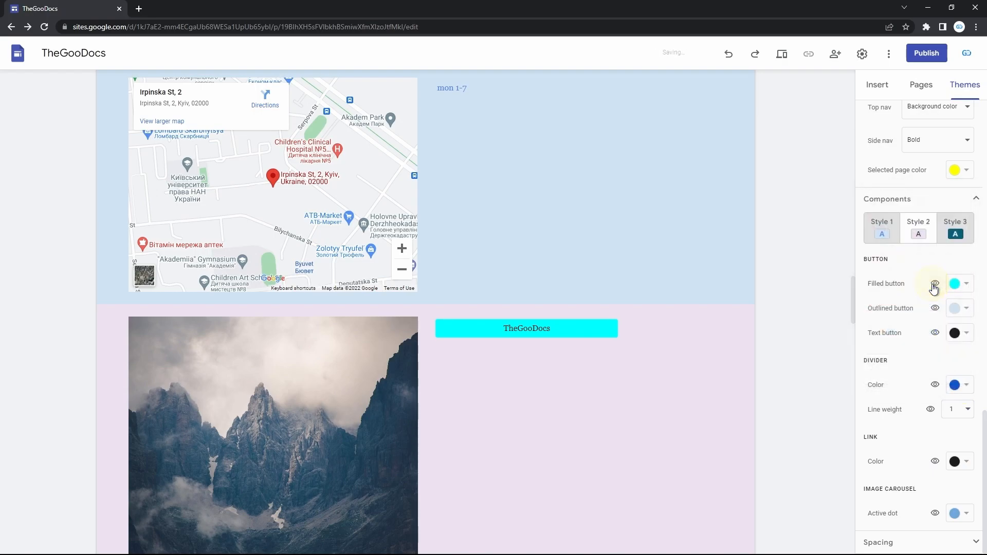
Set the Style 2 divider line weight to 5 and apply Style 2 to the section with two mountain photos below Title 2.
{"action": "scroll", "coordinate": [811, 293], "scroll_direction": "up", "scroll_amount": 15}
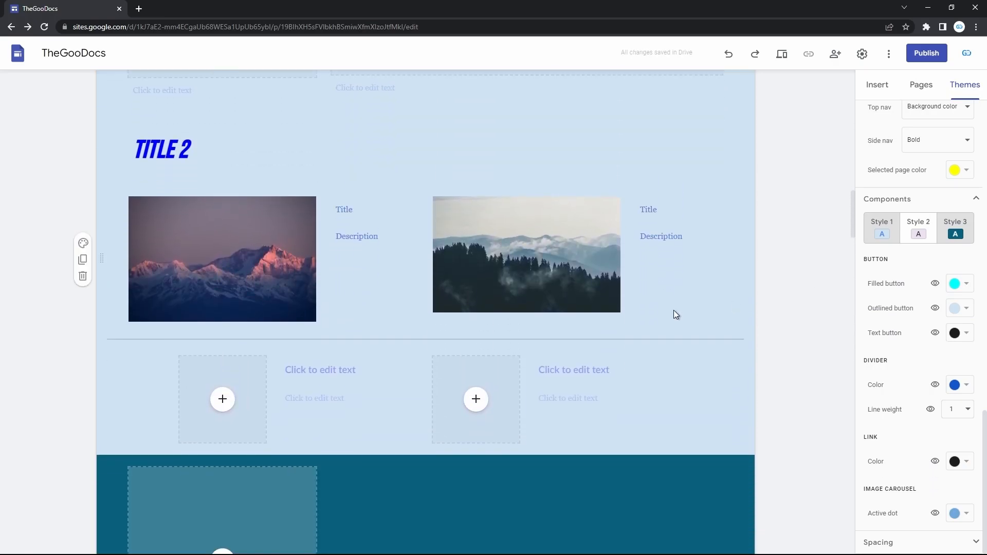
{"action": "left_click", "coordinate": [956, 409]}
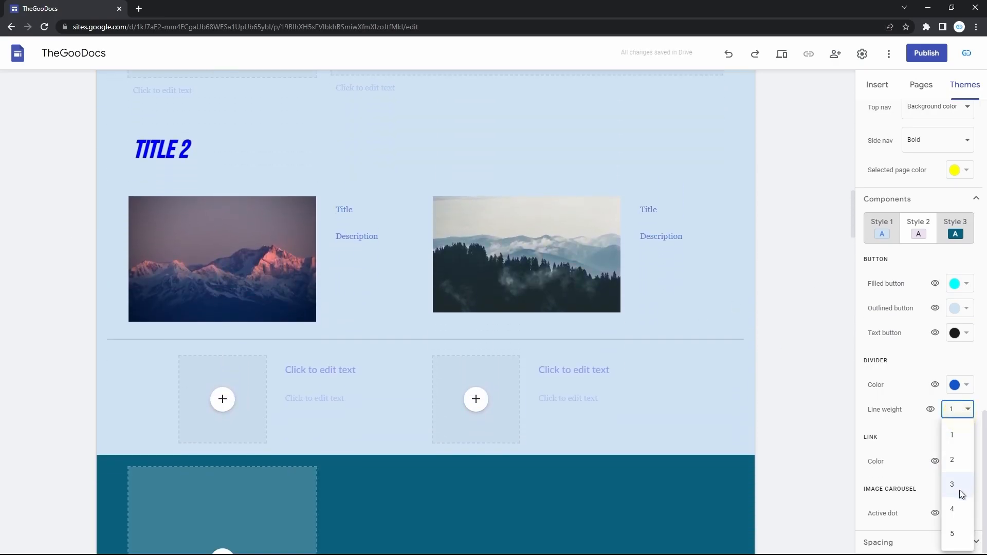
{"action": "left_click", "coordinate": [955, 534]}
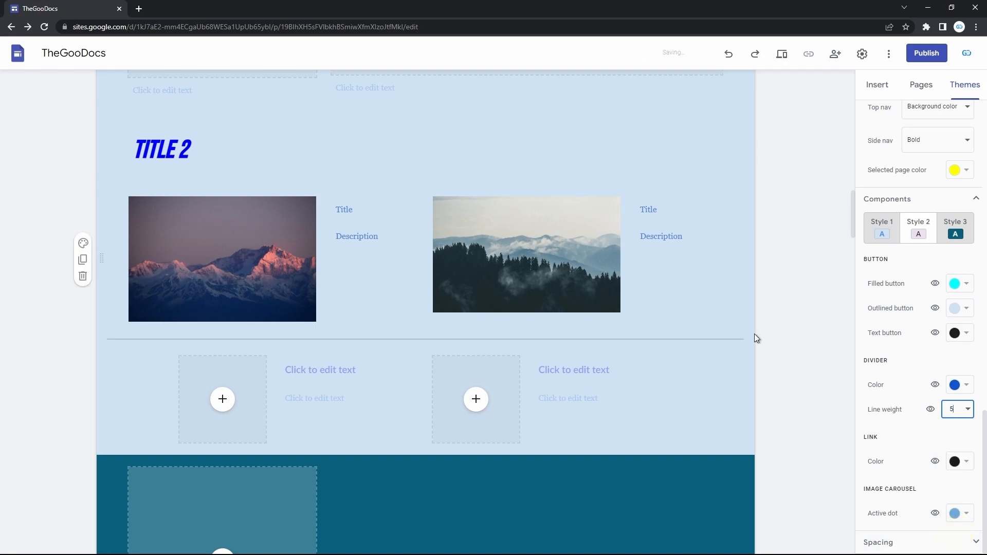
{"action": "left_click", "coordinate": [84, 244]}
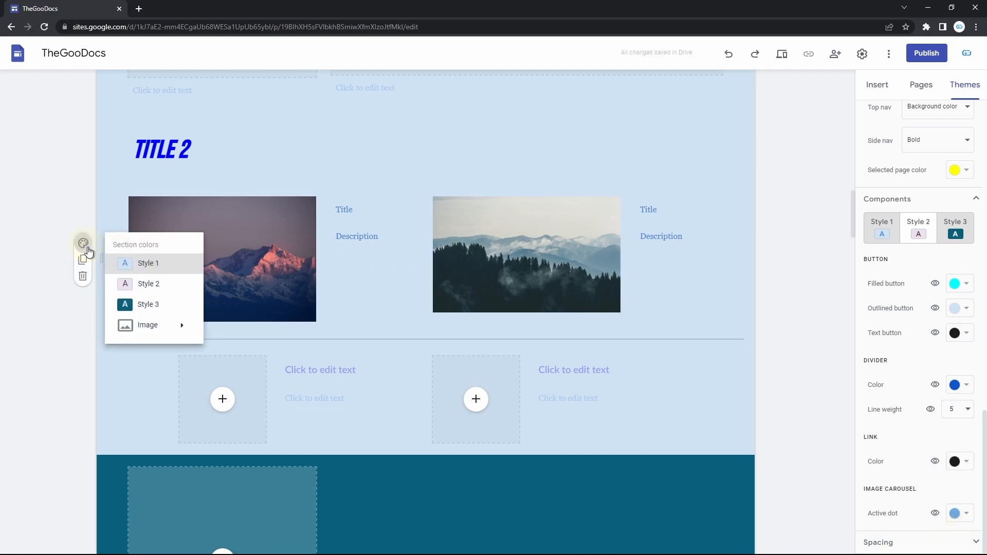
{"action": "left_click", "coordinate": [129, 284]}
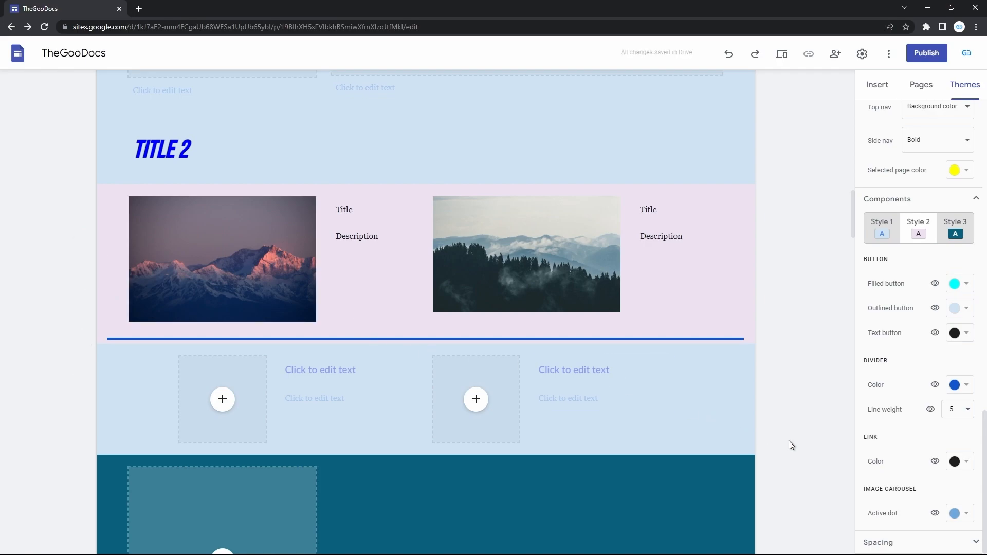
Set the Style 2 link colour to medium blue and the image carousel's active dot to yellow.
{"action": "left_click", "coordinate": [955, 462]}
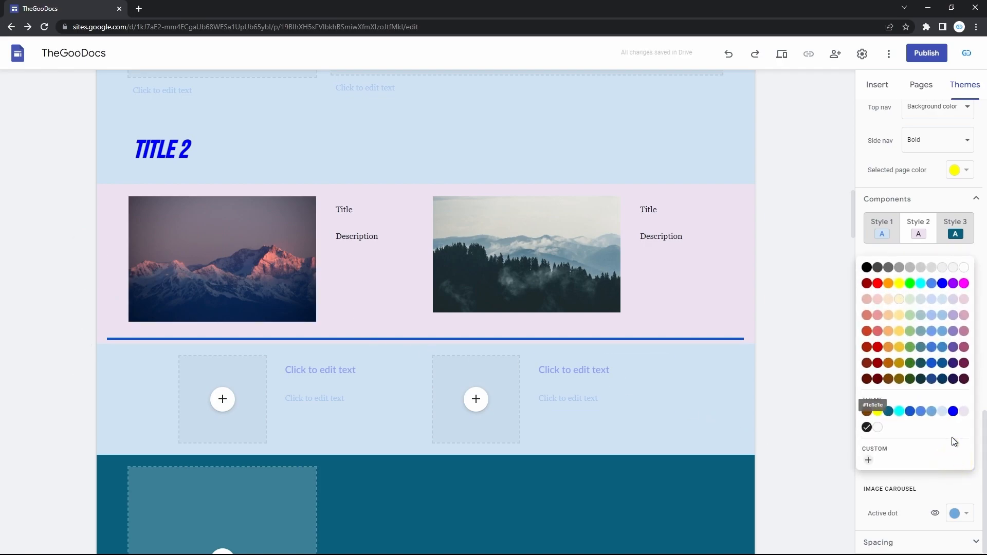
{"action": "left_click", "coordinate": [932, 332]}
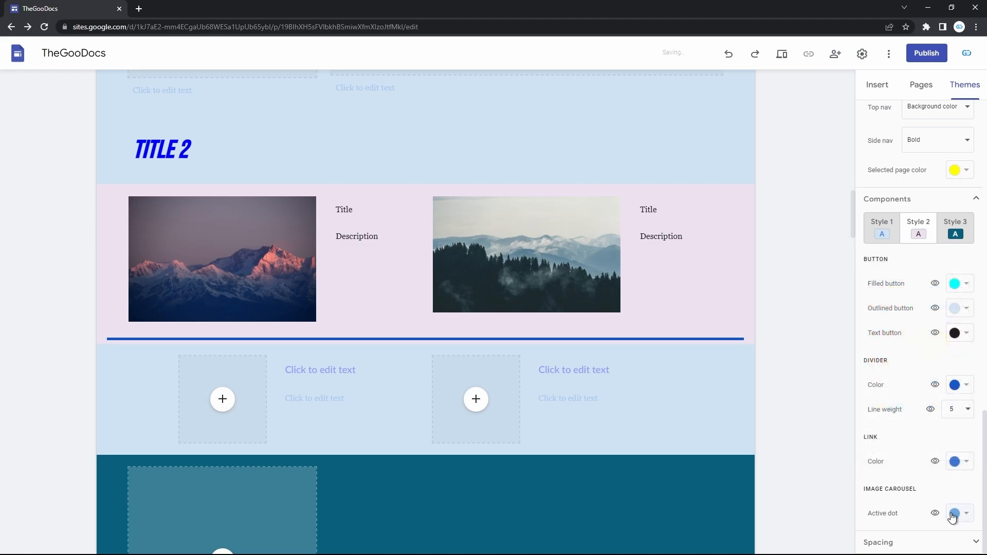
{"action": "scroll", "coordinate": [659, 470], "scroll_direction": "down", "scroll_amount": 10}
{"action": "scroll", "coordinate": [659, 475], "scroll_direction": "down", "scroll_amount": 4}
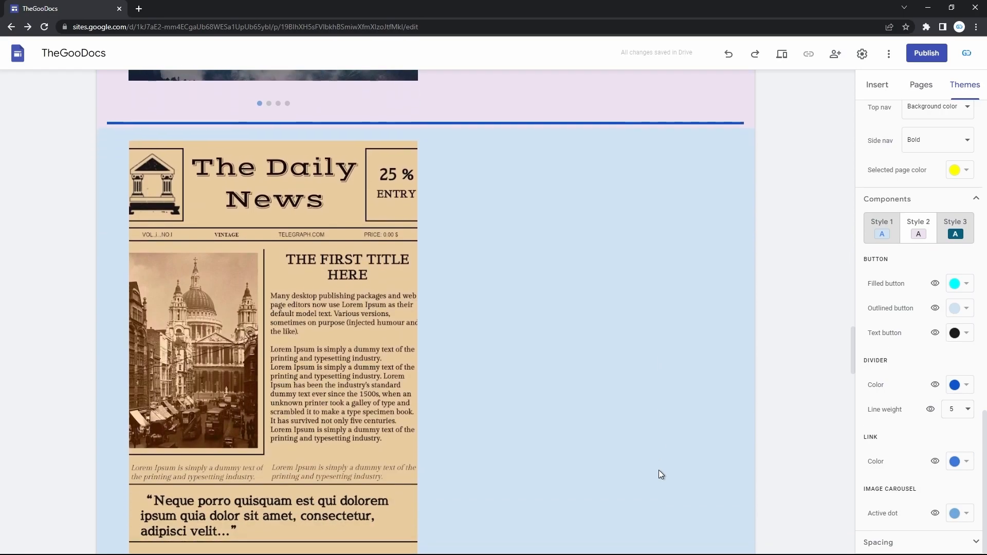
{"action": "scroll", "coordinate": [659, 475], "scroll_direction": "up", "scroll_amount": 5}
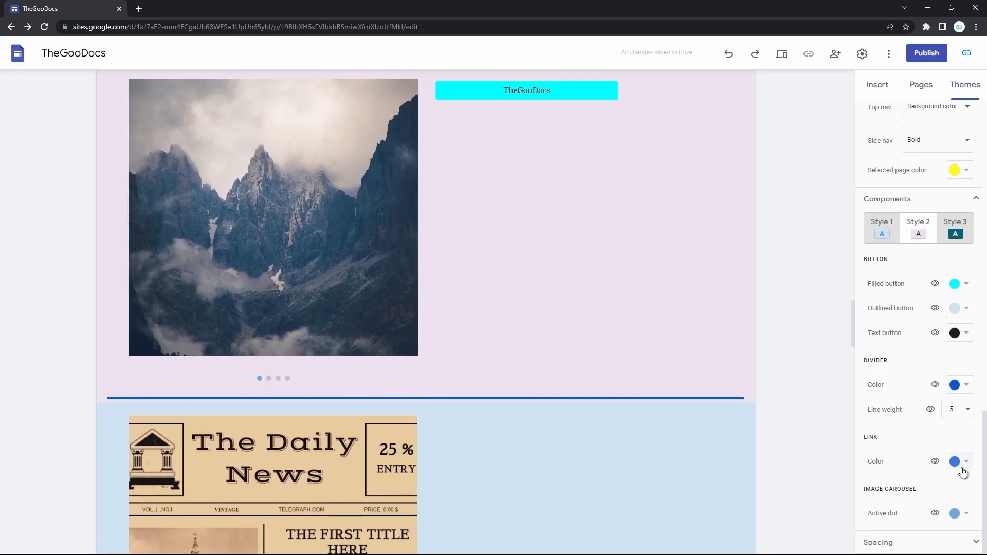
{"action": "left_click", "coordinate": [957, 512]}
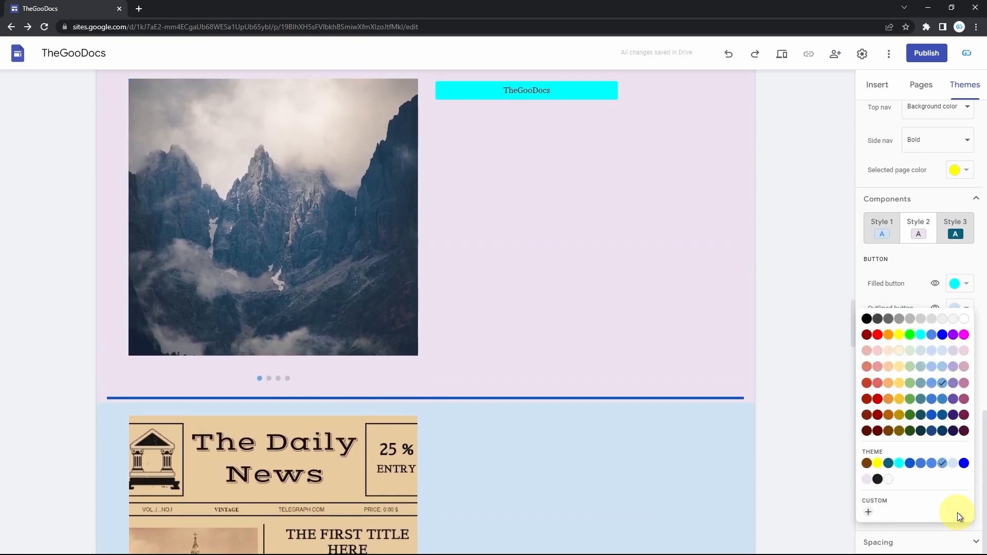
{"action": "left_click", "coordinate": [899, 335]}
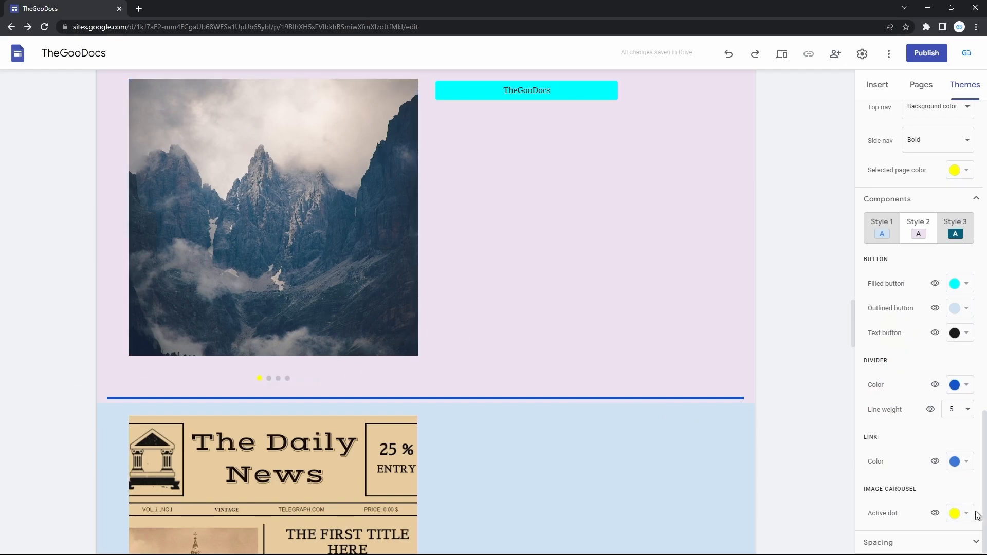
Try the Compact and Cozy spacing densities for the whole site, and return to Comfortable.
{"action": "left_click", "coordinate": [897, 542]}
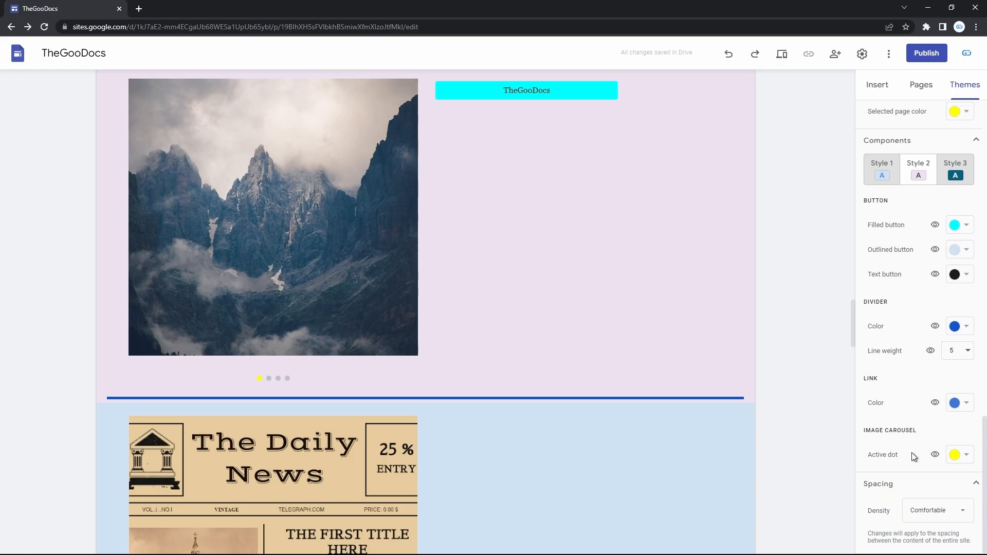
{"action": "left_click", "coordinate": [924, 514]}
{"action": "left_click", "coordinate": [928, 438]}
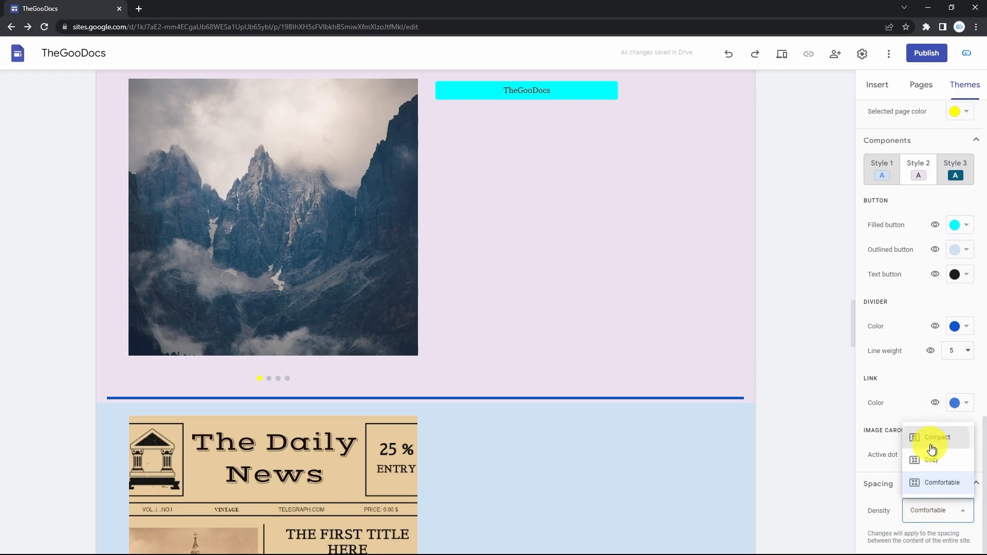
{"action": "left_click", "coordinate": [936, 510]}
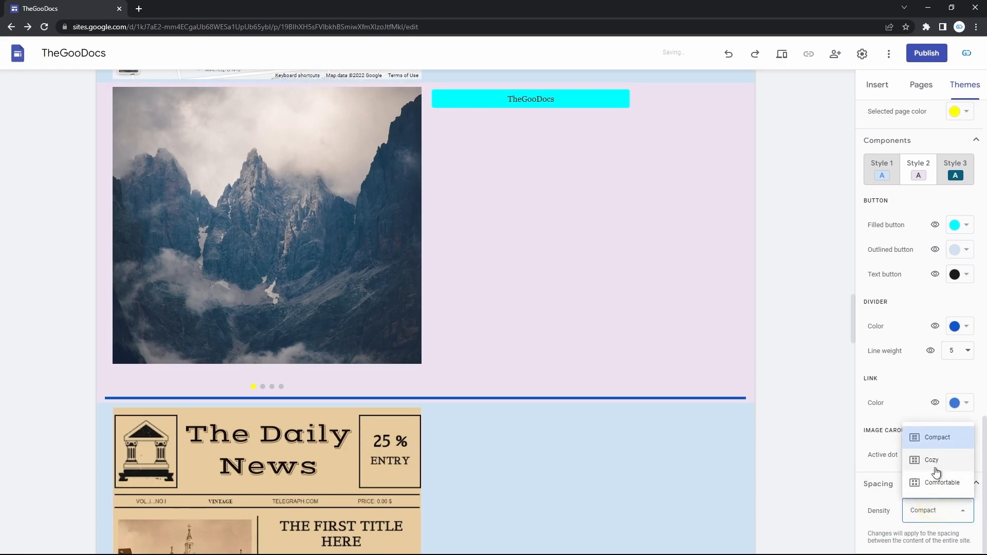
{"action": "left_click", "coordinate": [937, 466]}
{"action": "left_click", "coordinate": [932, 516]}
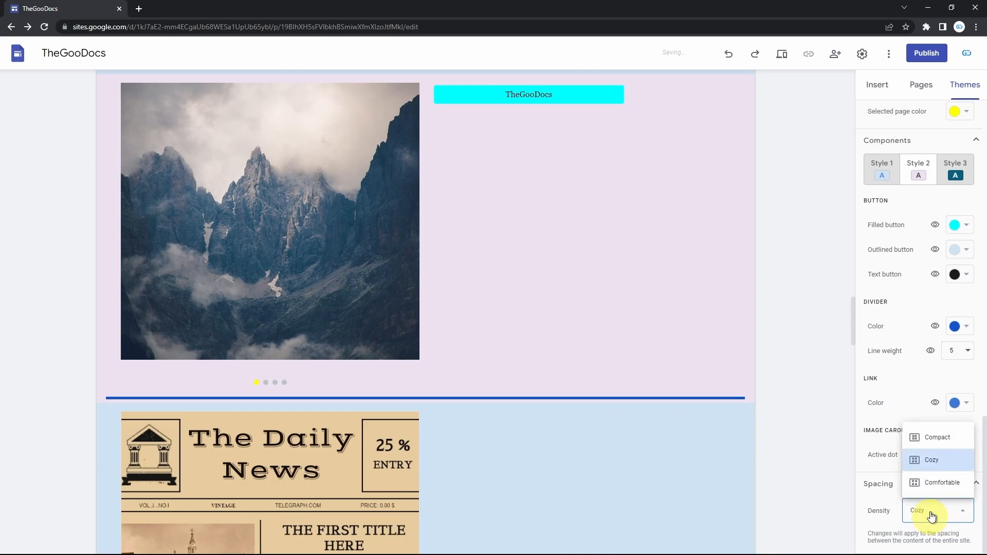
{"action": "left_click", "coordinate": [932, 485]}
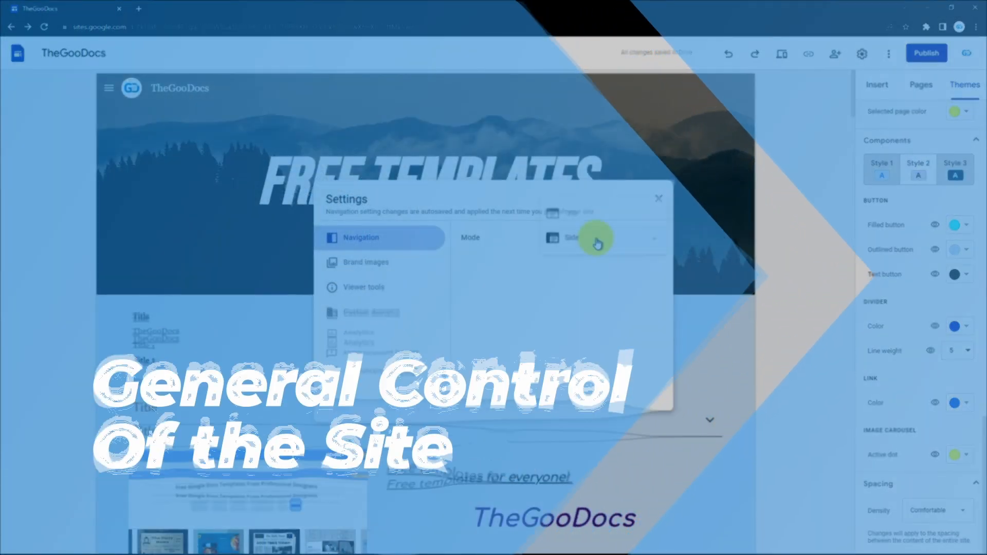
{"action": "left_click", "coordinate": [585, 218]}
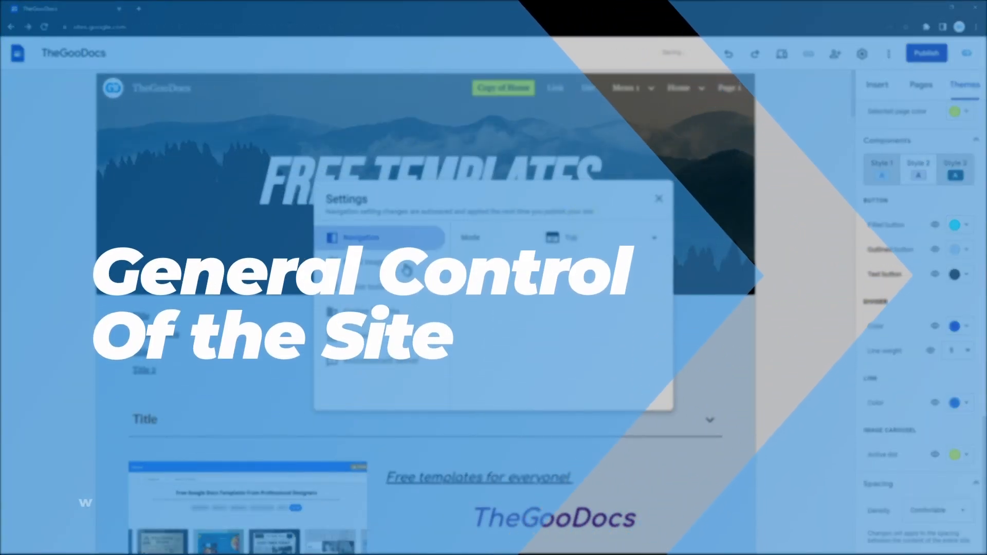
{"action": "left_click", "coordinate": [367, 263]}
{"action": "scroll", "coordinate": [536, 293], "scroll_direction": "down", "scroll_amount": 2}
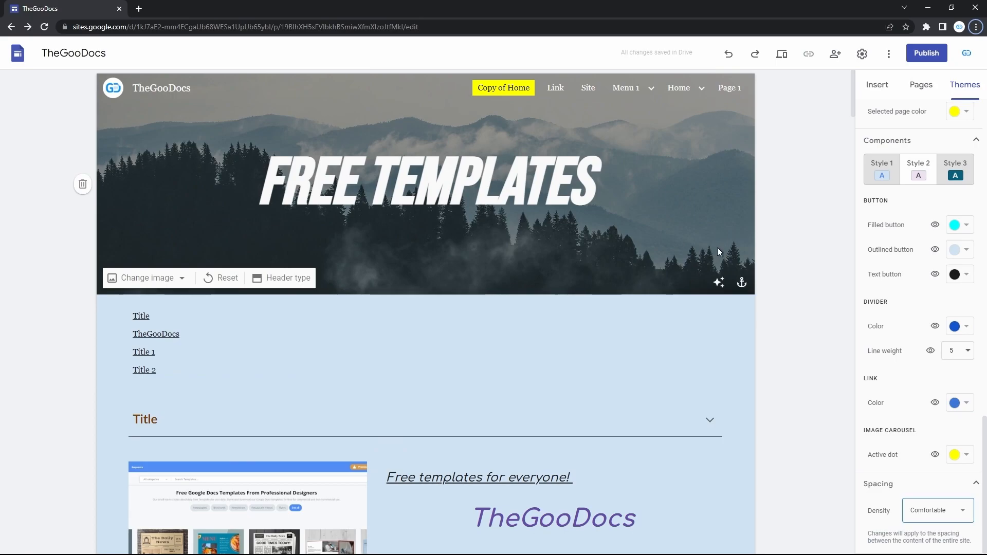
Switch the site's navigation mode to Side, and show and hide the navigation sidebar.
{"action": "left_click", "coordinate": [862, 54]}
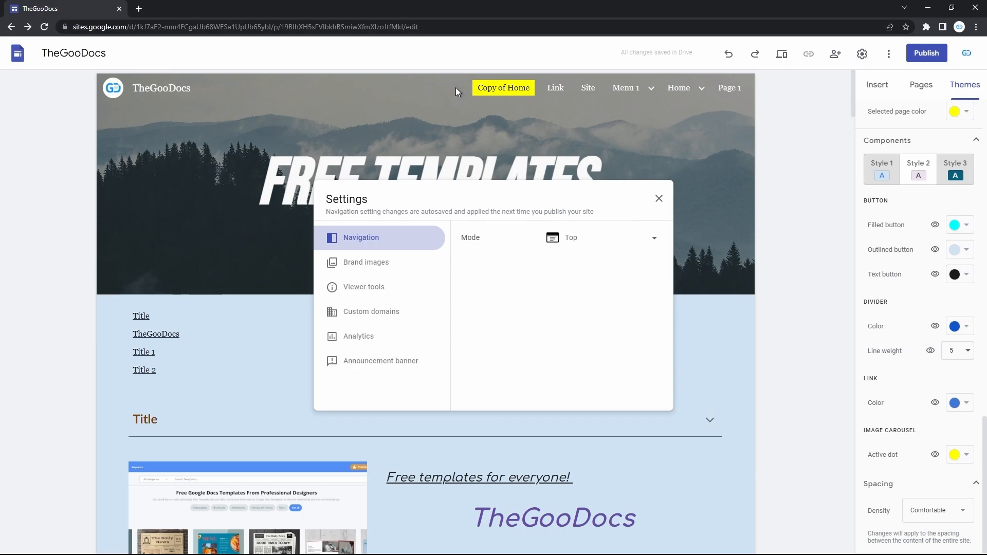
{"action": "left_click", "coordinate": [572, 241]}
{"action": "left_click", "coordinate": [569, 265]}
{"action": "left_click", "coordinate": [658, 199]}
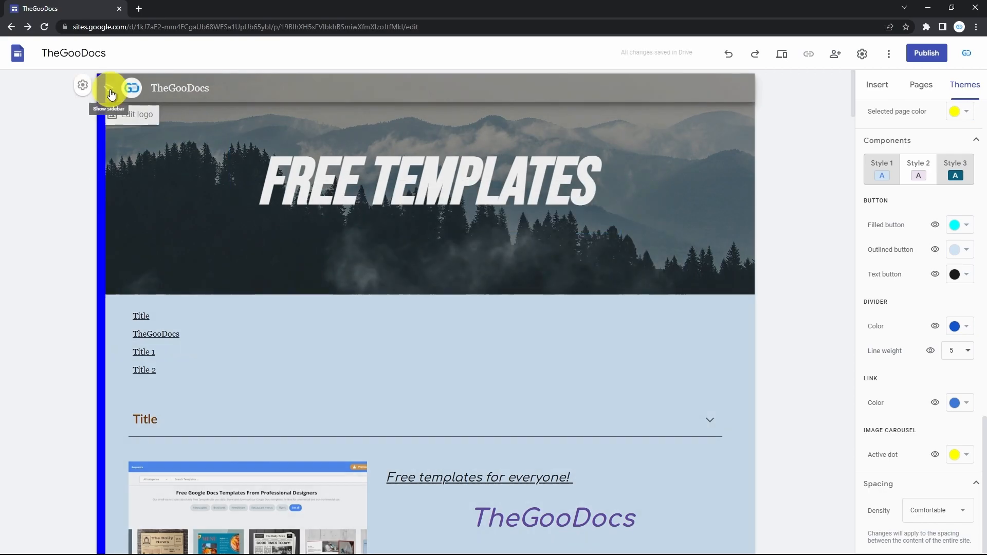
{"action": "left_click", "coordinate": [111, 94]}
{"action": "left_click", "coordinate": [106, 89]}
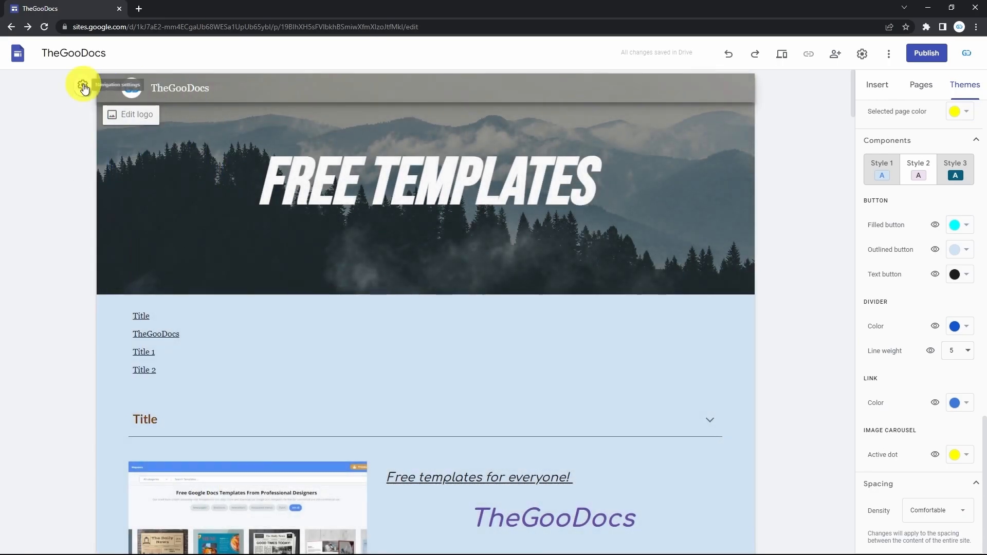
Change the site's navigation mode back to Top.
{"action": "left_click", "coordinate": [83, 86]}
{"action": "left_click", "coordinate": [595, 238]}
{"action": "left_click", "coordinate": [584, 215]}
Review the brand images and viewer tools settings, toggling the display of the page last updated time off and on again.
{"action": "left_click", "coordinate": [402, 266]}
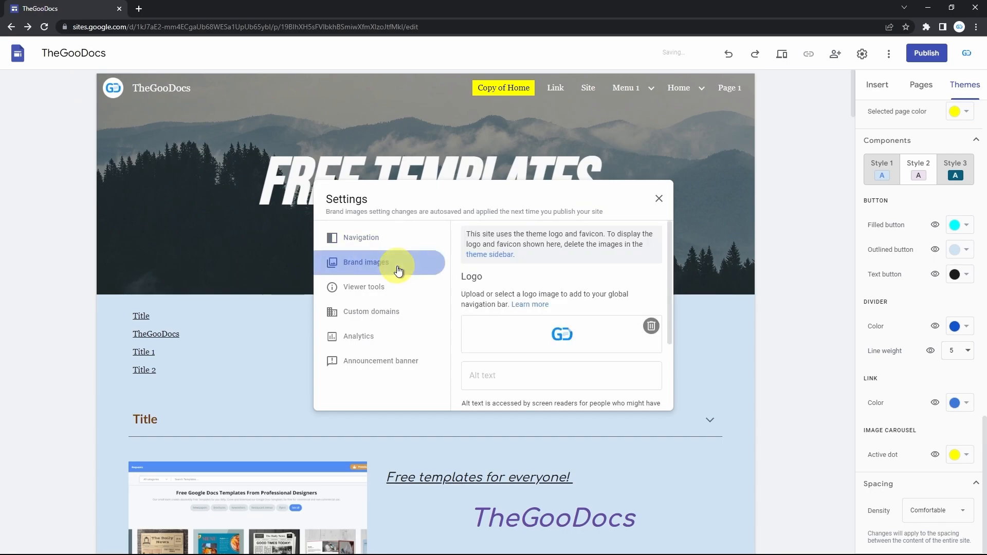
{"action": "scroll", "coordinate": [533, 289], "scroll_direction": "down", "scroll_amount": 2}
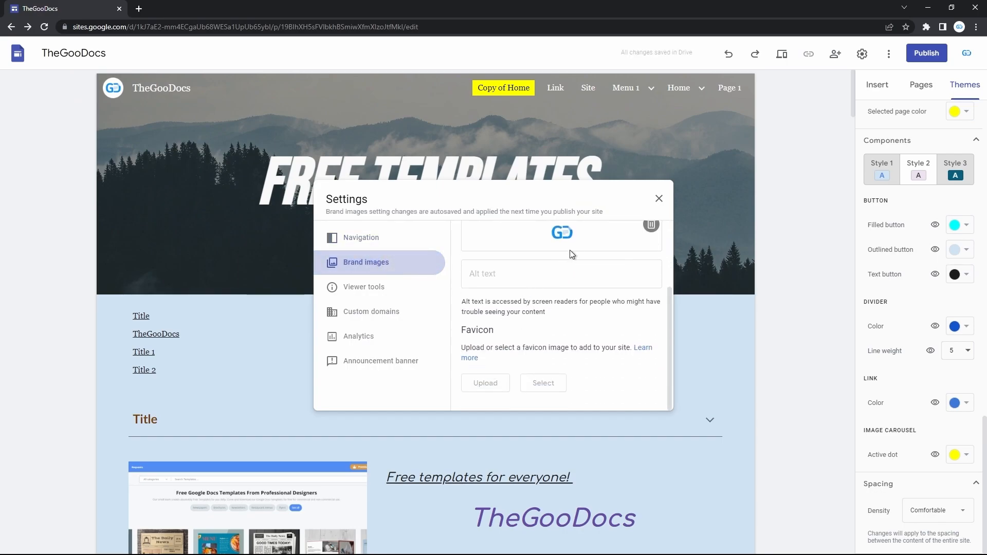
{"action": "left_click", "coordinate": [389, 295]}
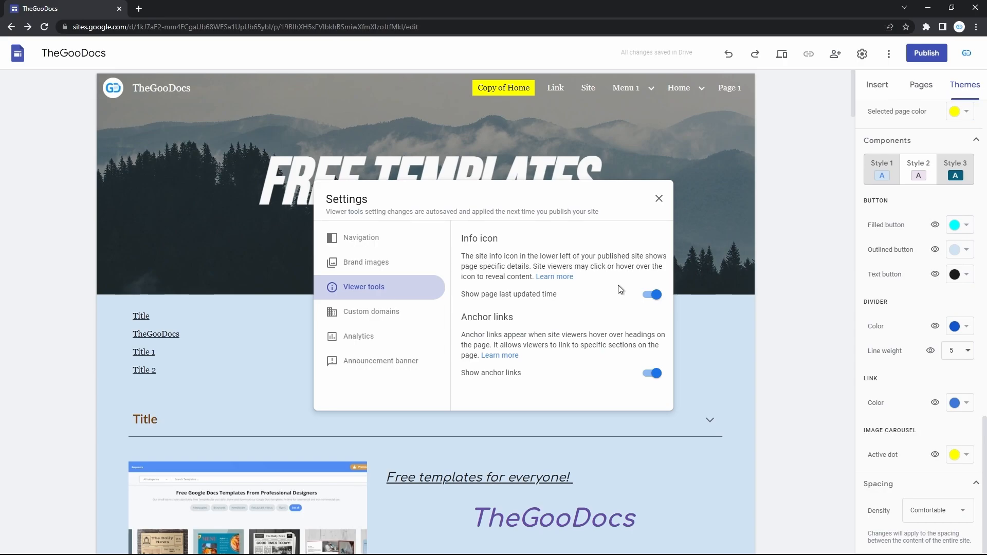
{"action": "left_click", "coordinate": [653, 297]}
{"action": "left_click", "coordinate": [652, 297]}
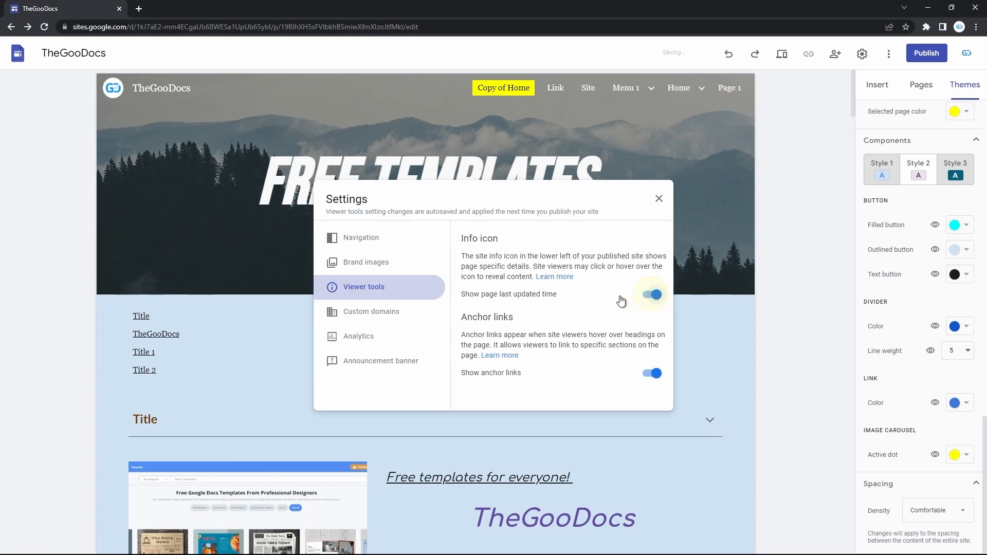
{"action": "left_click", "coordinate": [541, 296]}
{"action": "left_click", "coordinate": [575, 296]}
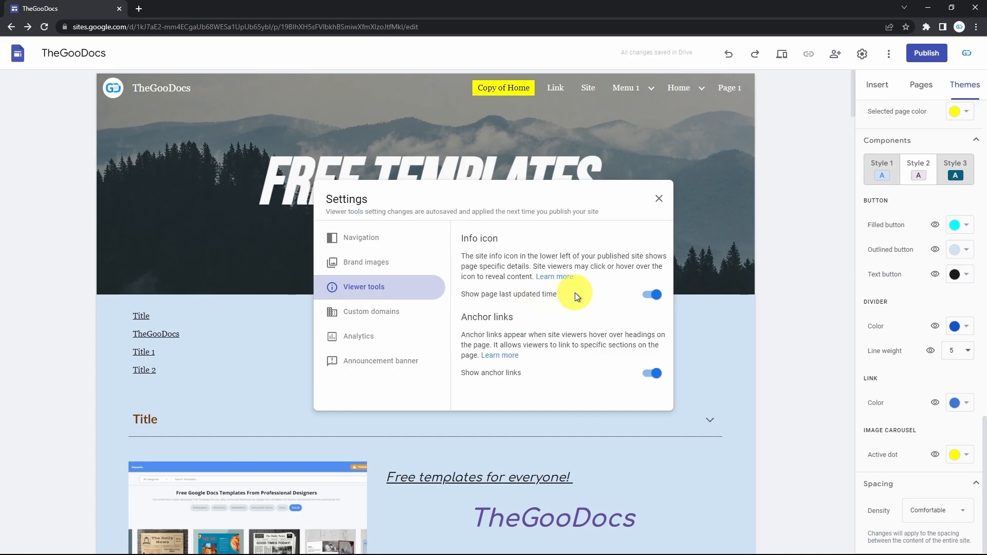
{"action": "left_click", "coordinate": [511, 335]}
{"action": "left_click", "coordinate": [396, 313]}
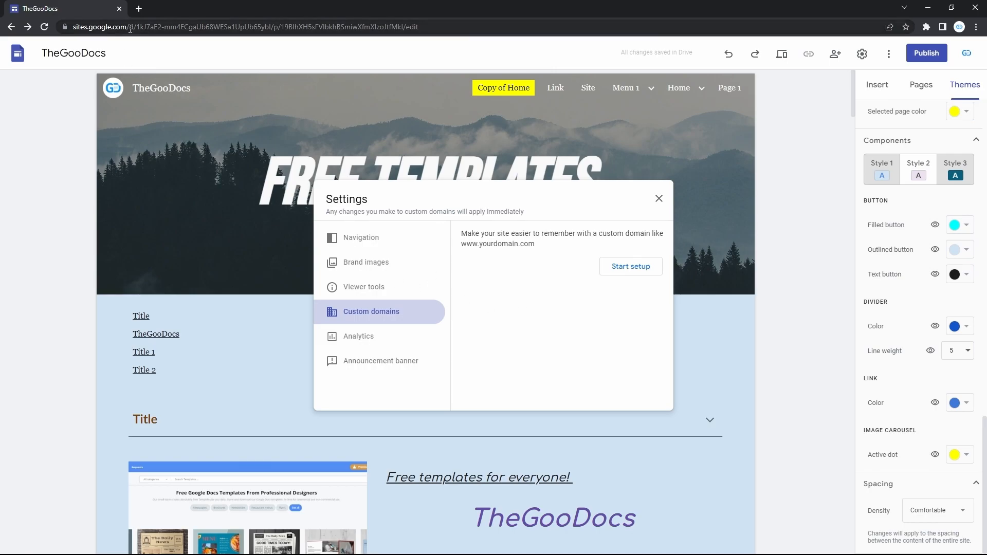
{"action": "left_click_drag", "start_coordinate": [131, 28], "coordinate": [70, 31]}
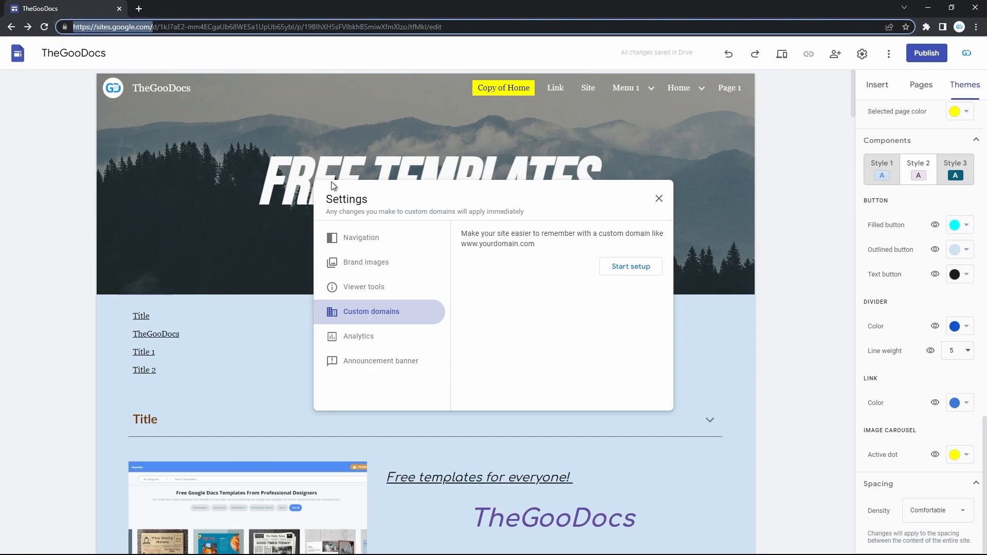
{"action": "left_click", "coordinate": [489, 290]}
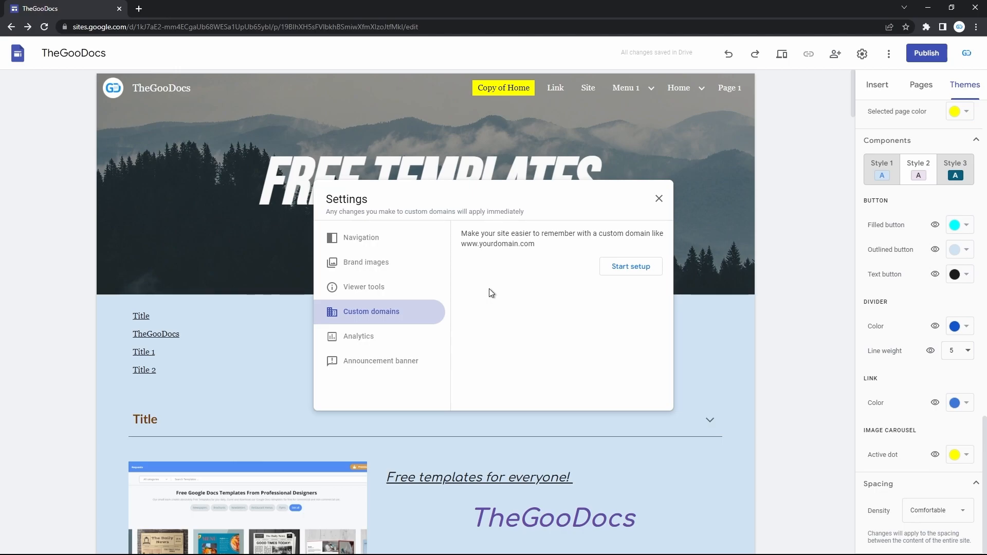
{"action": "left_click_drag", "start_coordinate": [539, 245], "coordinate": [463, 245]}
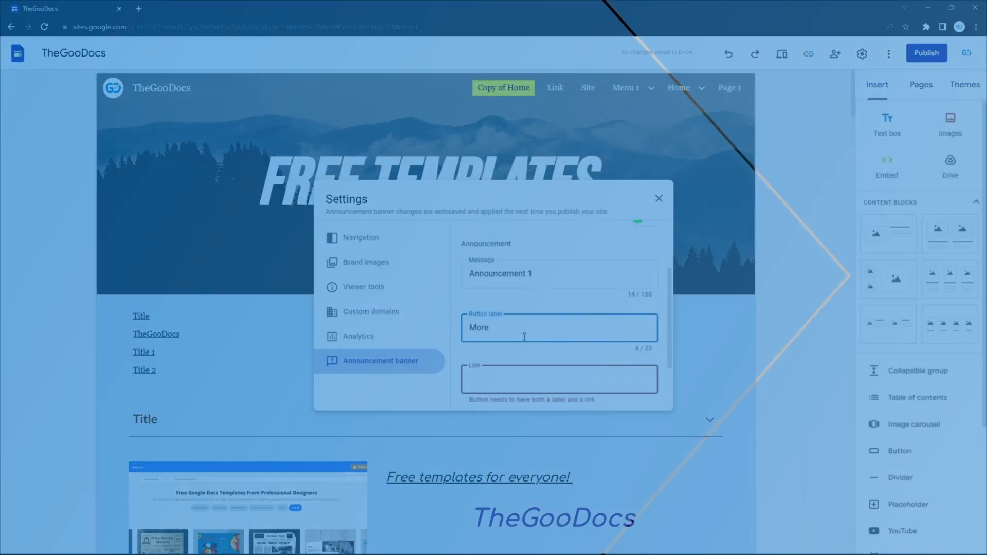
{"action": "scroll", "coordinate": [525, 337], "scroll_direction": "down", "scroll_amount": 1}
{"action": "left_click", "coordinate": [546, 308]}
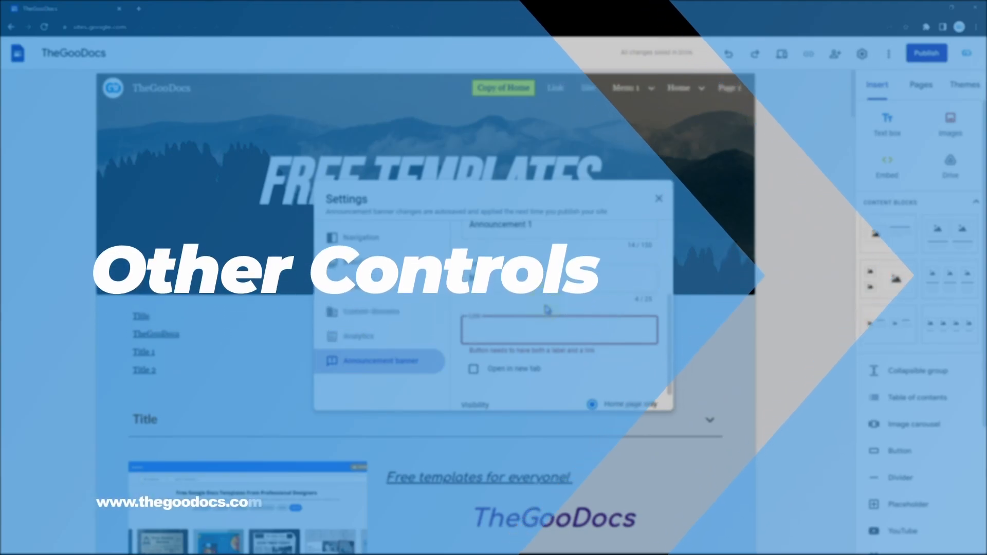
{"action": "left_click", "coordinate": [525, 326]}
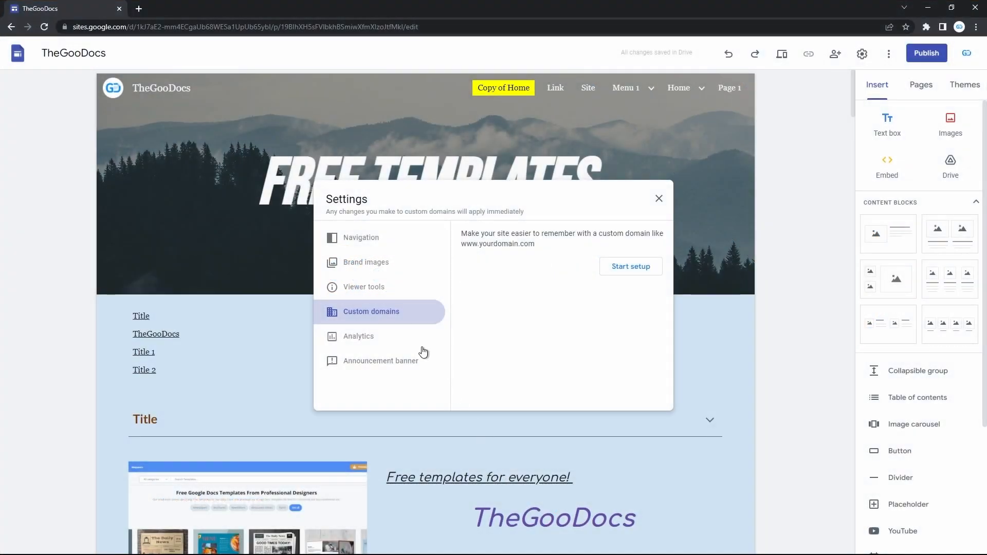
View the site's analytics settings and enable the announcement banner.
{"action": "left_click", "coordinate": [396, 341]}
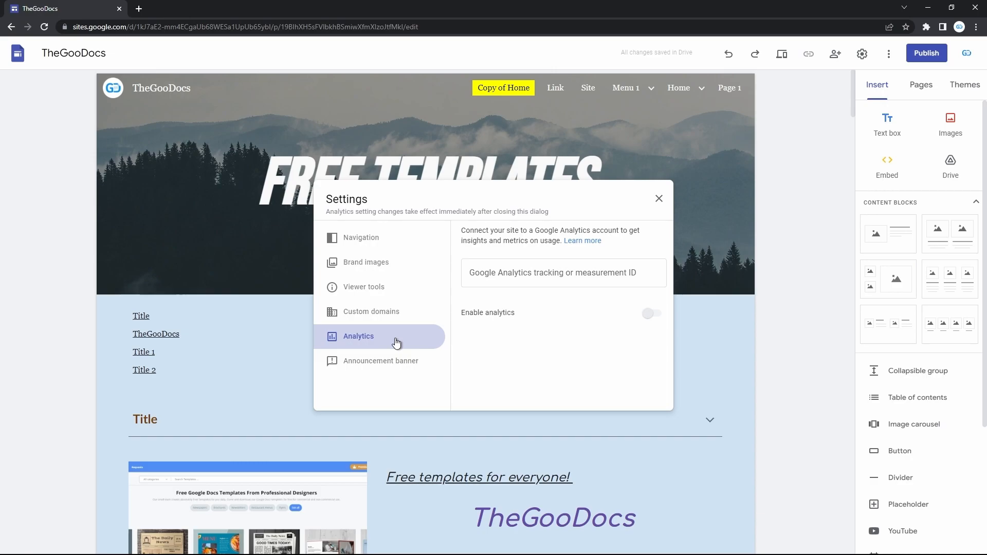
{"action": "left_click", "coordinate": [401, 364]}
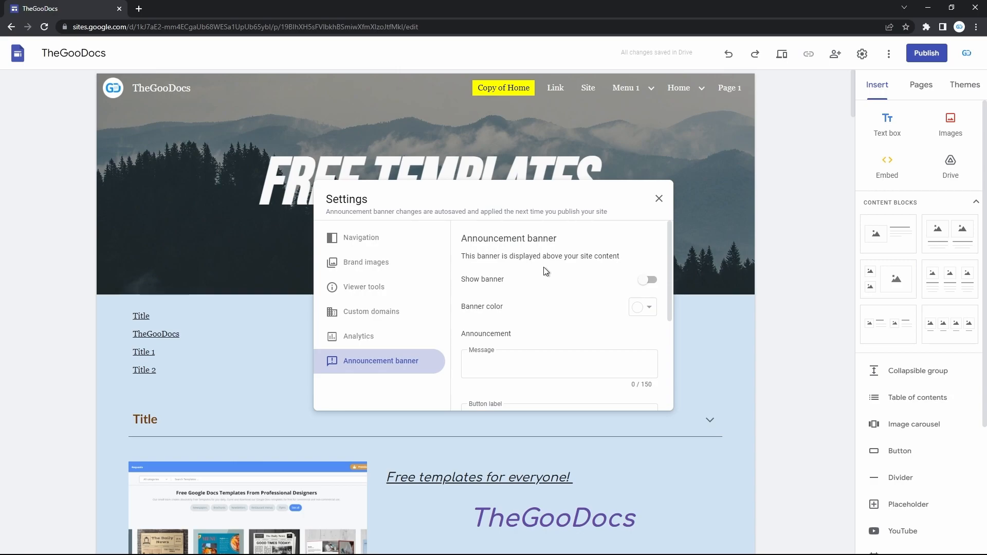
{"action": "left_click", "coordinate": [644, 280]}
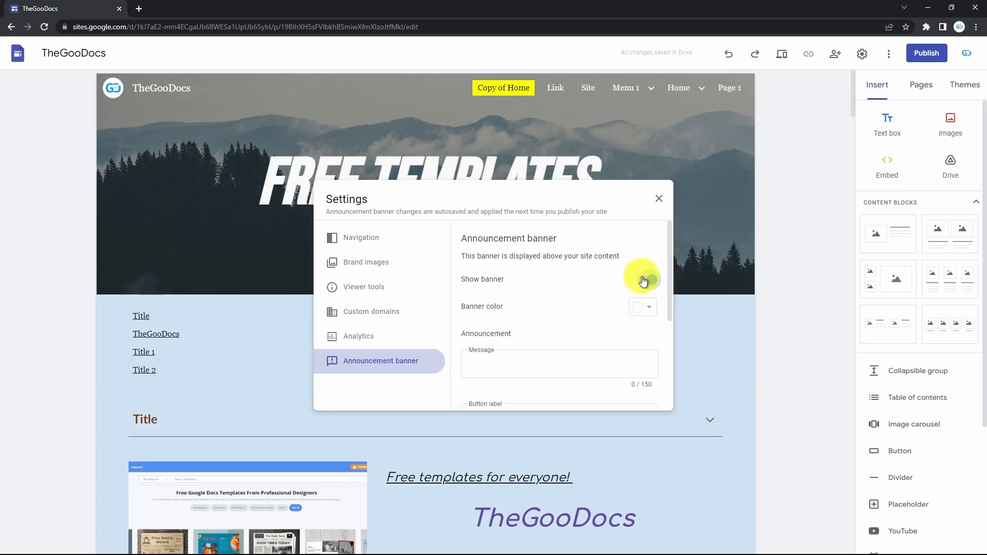
Set the announcement banner's color to bright green and enter "Announcement 1" as its message.
{"action": "left_click", "coordinate": [646, 307]}
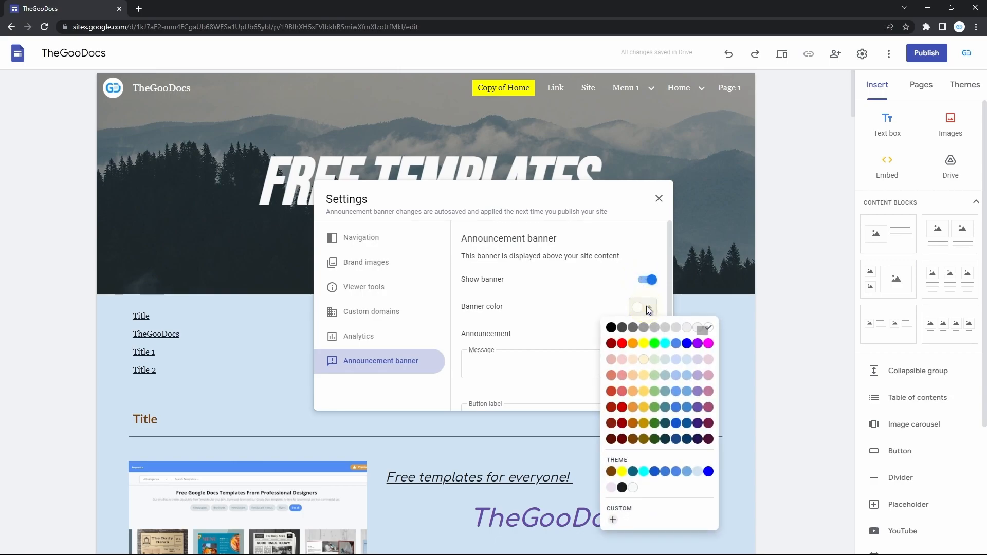
{"action": "left_click", "coordinate": [655, 345]}
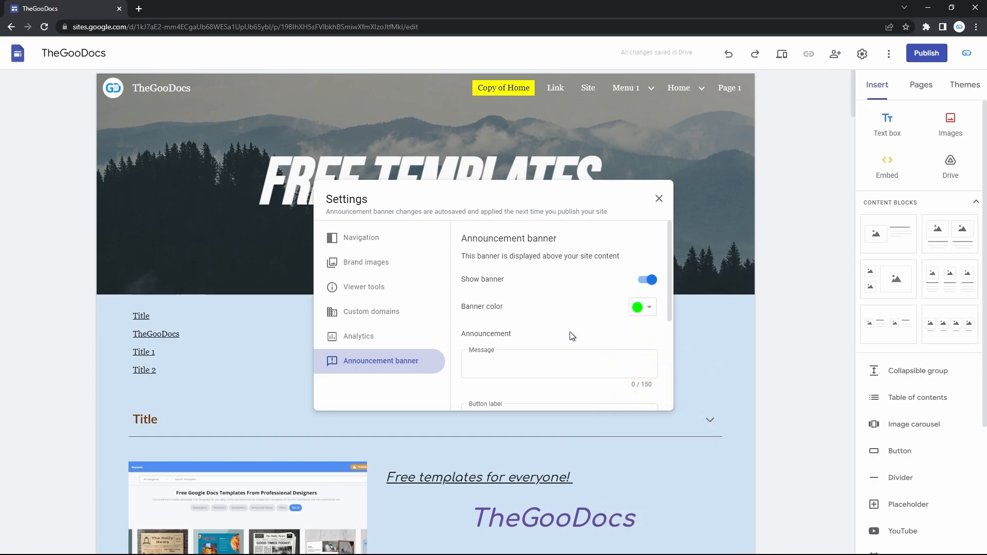
{"action": "scroll", "coordinate": [573, 336], "scroll_direction": "down", "scroll_amount": 2}
{"action": "left_click", "coordinate": [544, 293]}
{"action": "type", "text": "Announcement 1"}
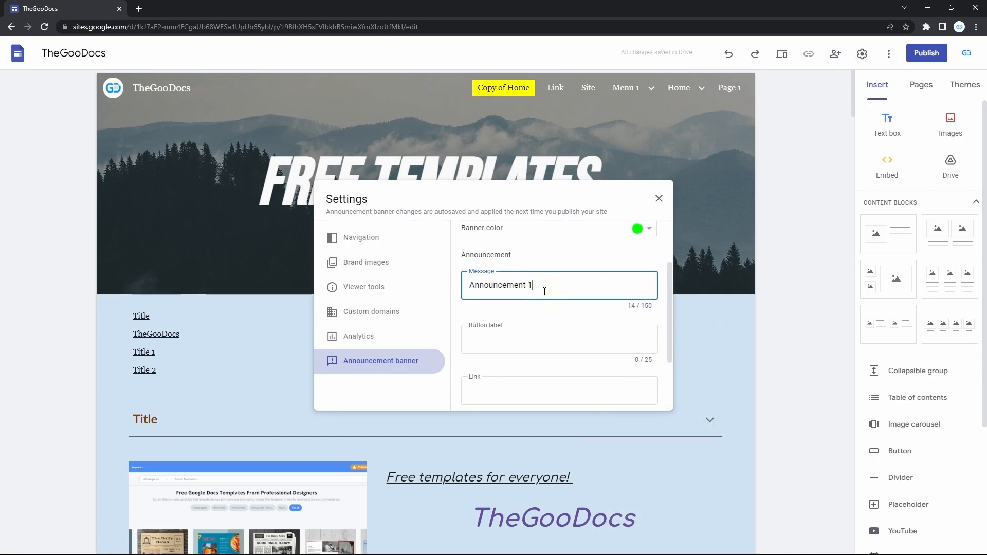
Give the announcement banner a button labelled "More" that links to the site's Sub1 page.
{"action": "left_click", "coordinate": [525, 338]}
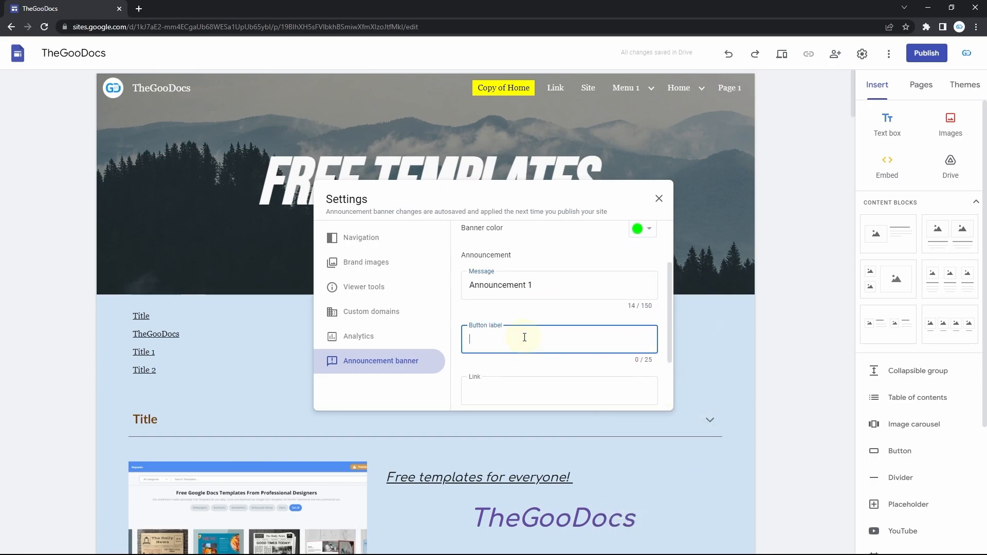
{"action": "type", "text": "More"}
{"action": "scroll", "coordinate": [530, 329], "scroll_direction": "down", "scroll_amount": 1}
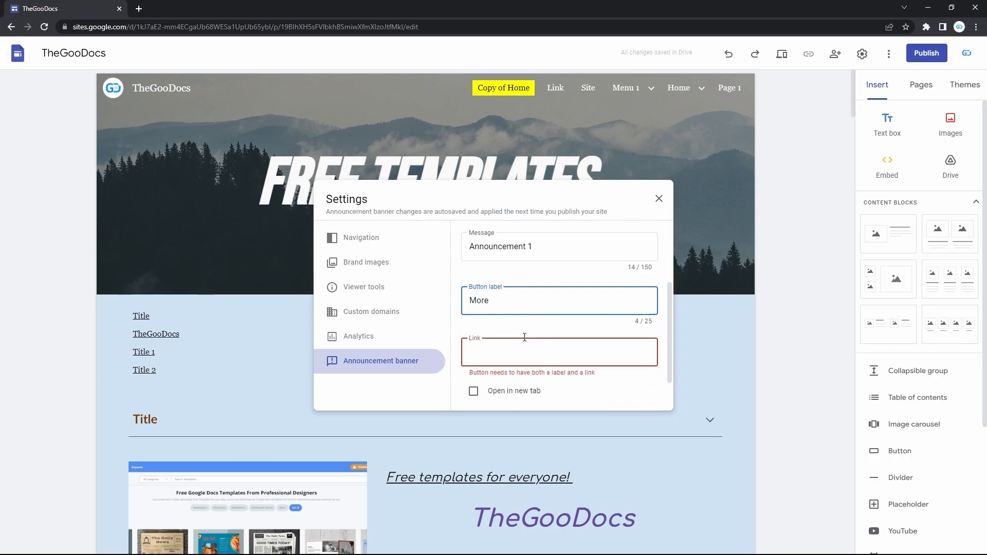
{"action": "left_click", "coordinate": [545, 304]}
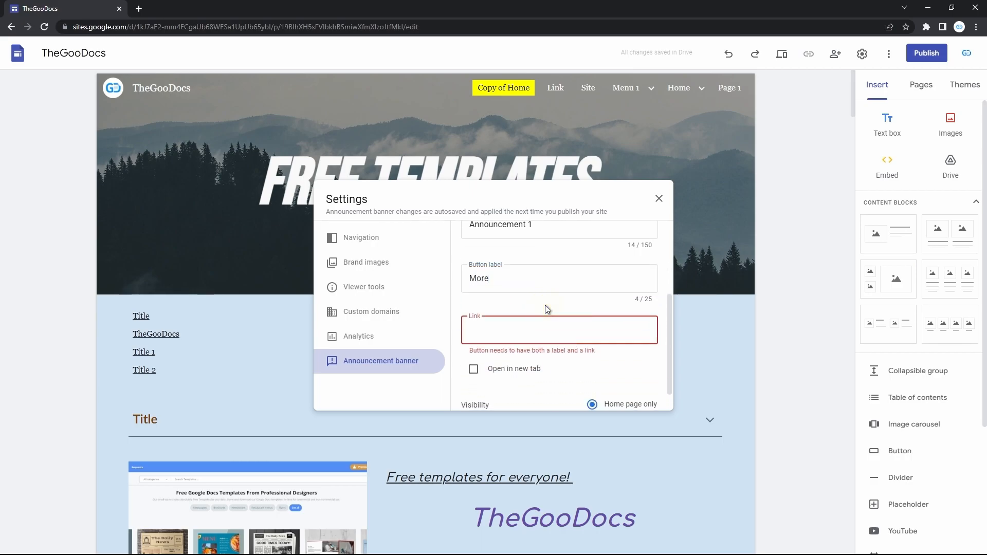
{"action": "left_click", "coordinate": [527, 328]}
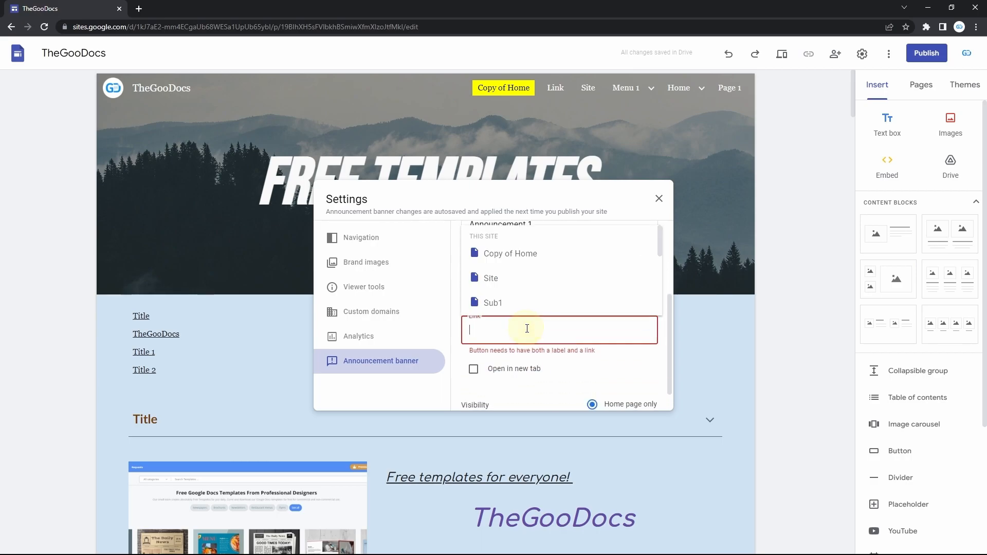
{"action": "left_click", "coordinate": [555, 356]}
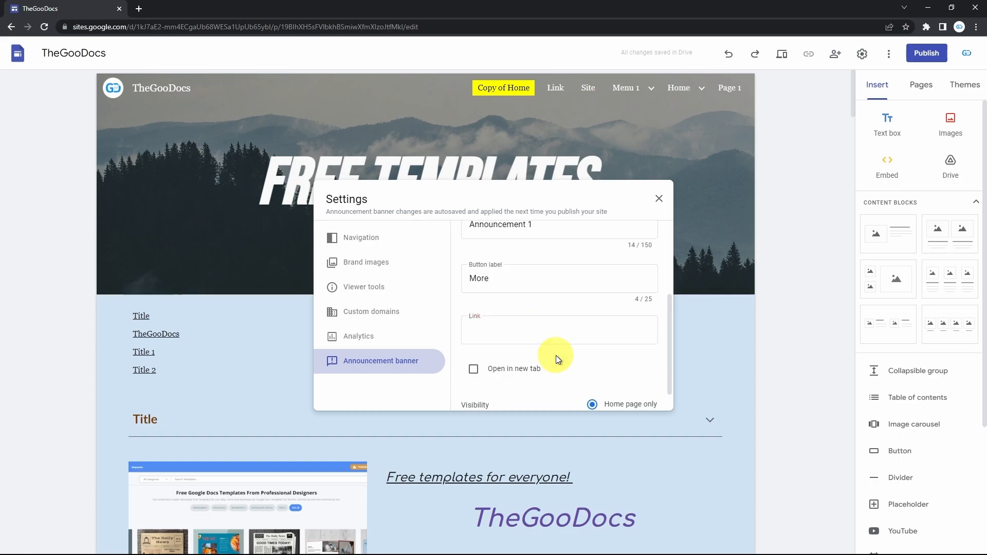
{"action": "left_click", "coordinate": [549, 327]}
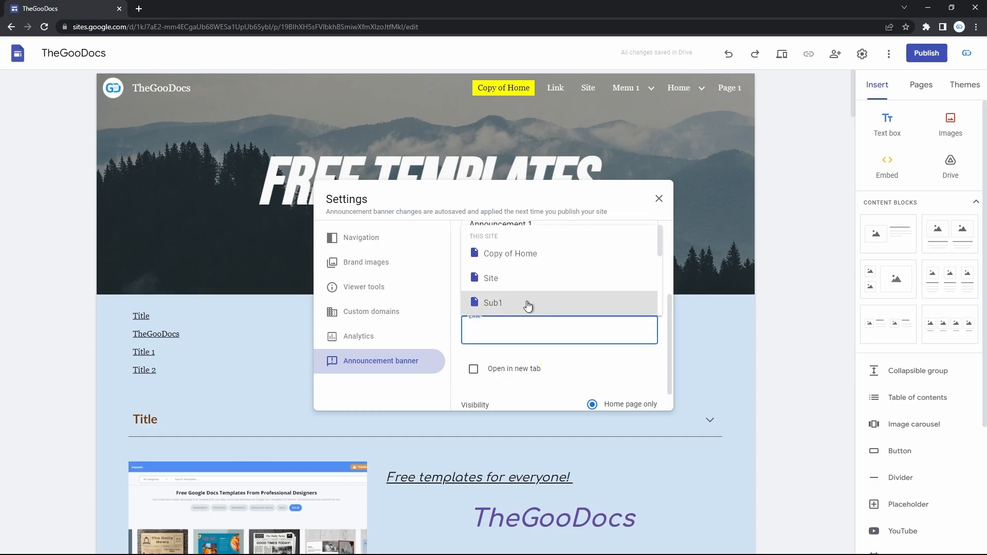
{"action": "left_click", "coordinate": [528, 304]}
Make the banner button's link open in a new tab and close the site settings.
{"action": "scroll", "coordinate": [566, 353], "scroll_direction": "down", "scroll_amount": 1}
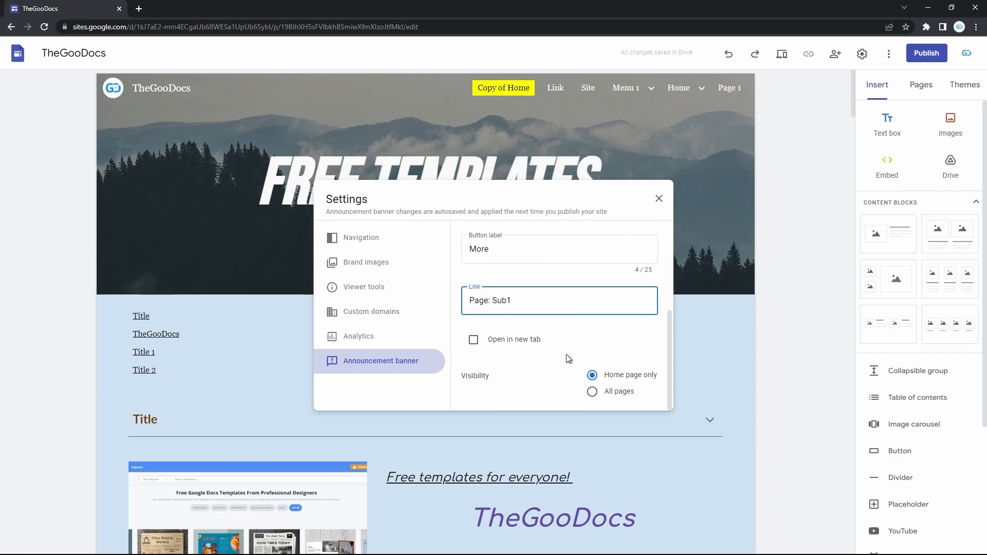
{"action": "left_click", "coordinate": [477, 343]}
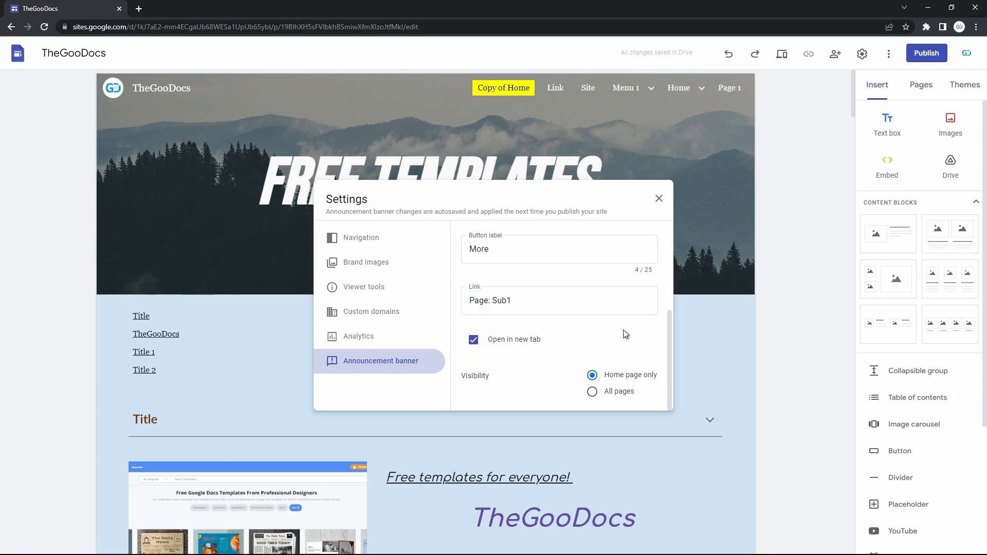
{"action": "left_click", "coordinate": [660, 201]}
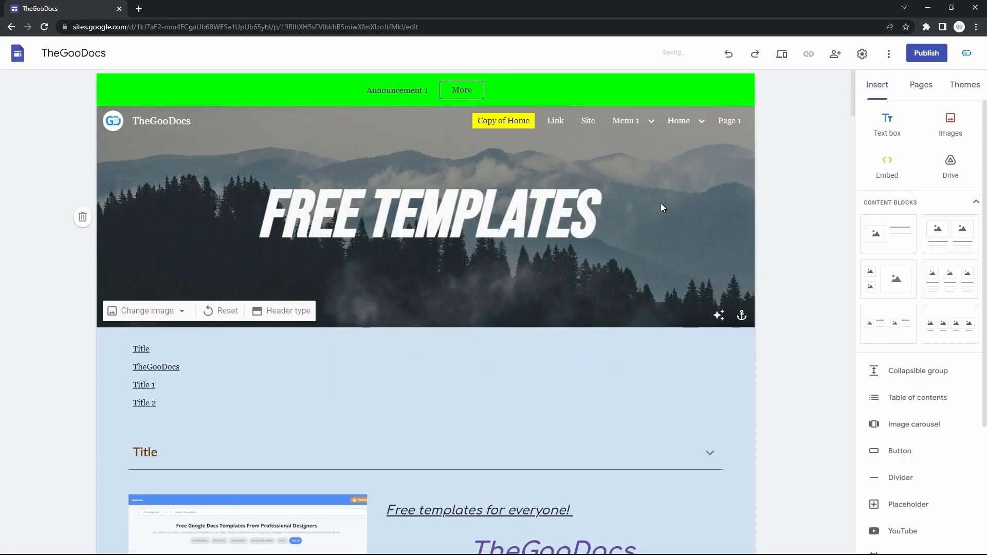
Preview the site, follow the banner's More button, check the banner on the Copy of Home, Site and Home pages, and exit the preview.
{"action": "left_click", "coordinate": [780, 52]}
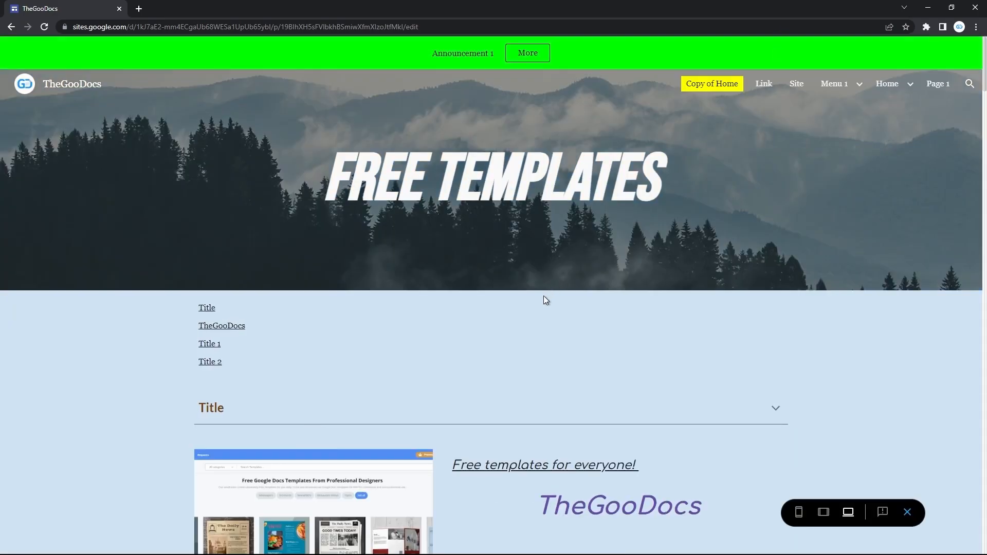
{"action": "left_click", "coordinate": [538, 59]}
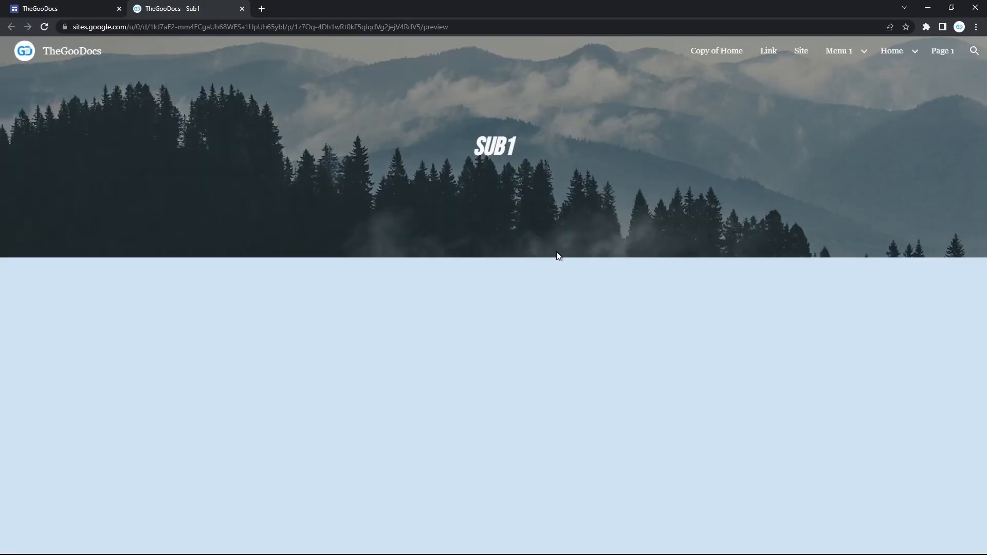
{"action": "left_click", "coordinate": [718, 52]}
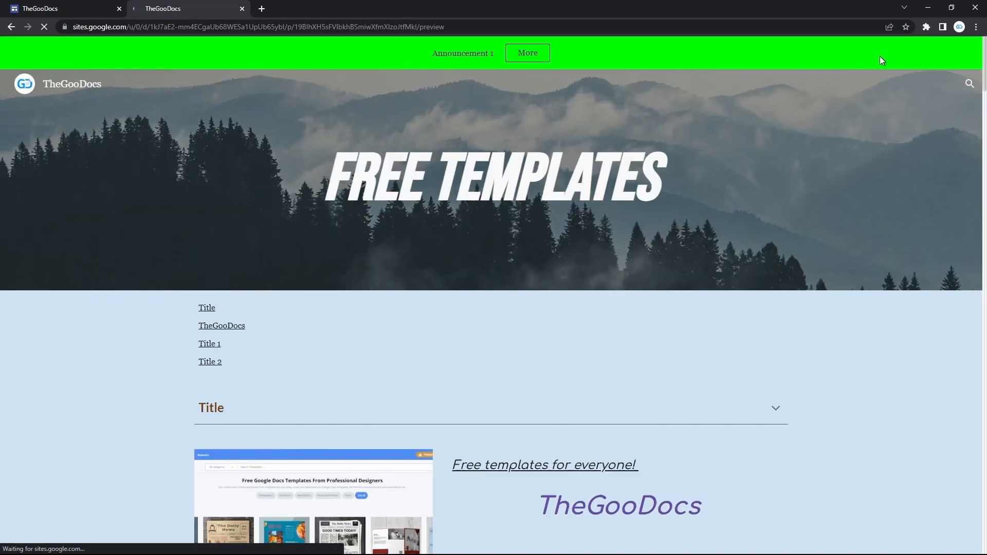
{"action": "left_click", "coordinate": [797, 79]}
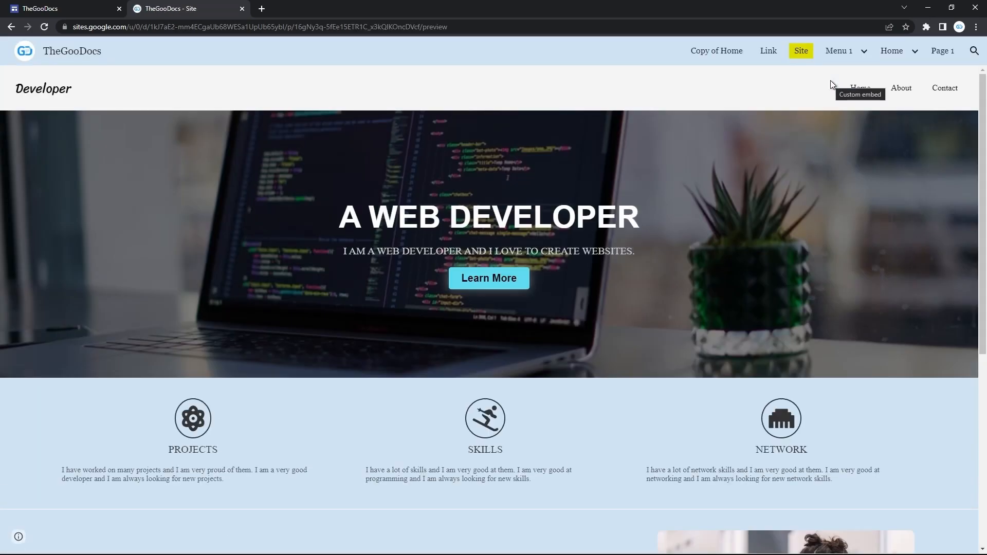
{"action": "left_click", "coordinate": [888, 50]}
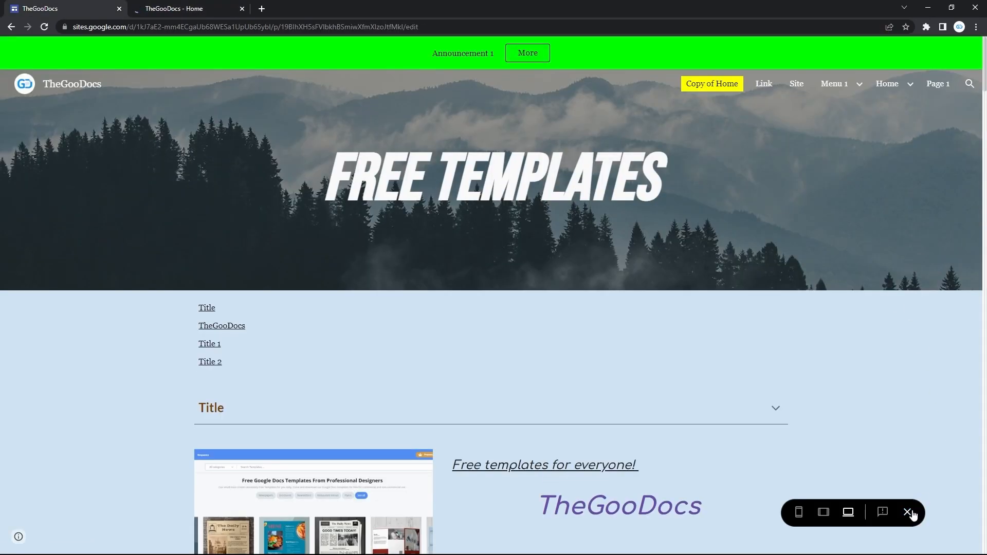
{"action": "left_click", "coordinate": [909, 513]}
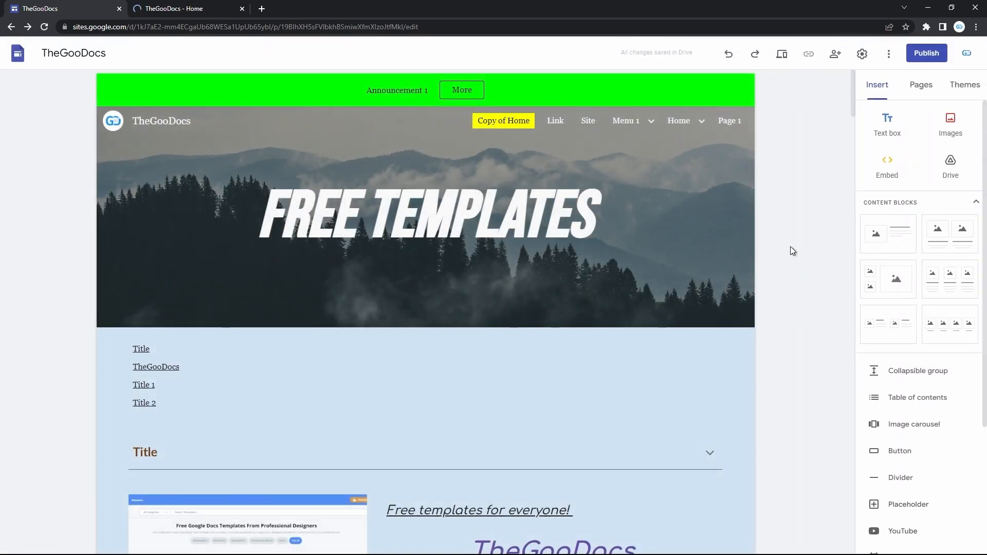
{"action": "left_click", "coordinate": [860, 52]}
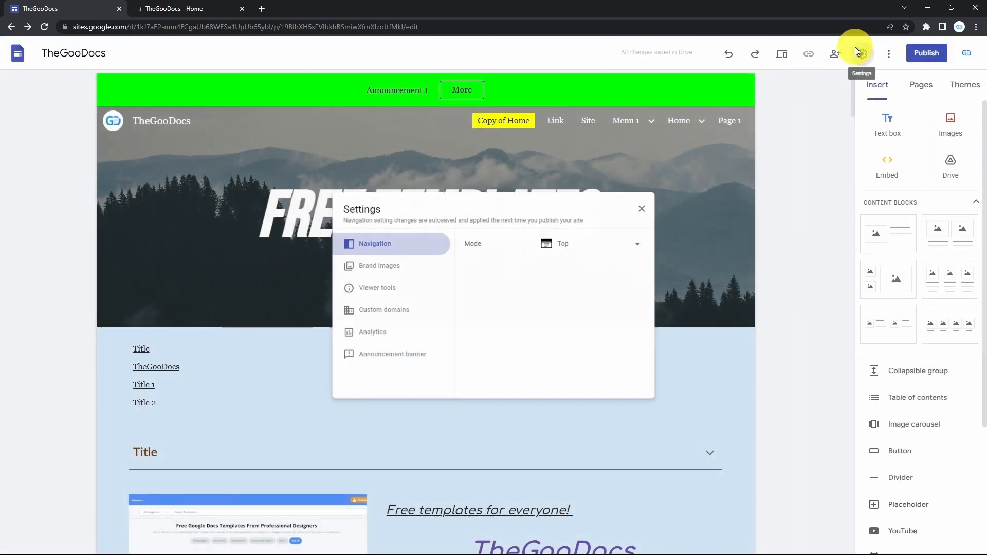
{"action": "left_click", "coordinate": [876, 53]}
{"action": "left_click", "coordinate": [891, 57]}
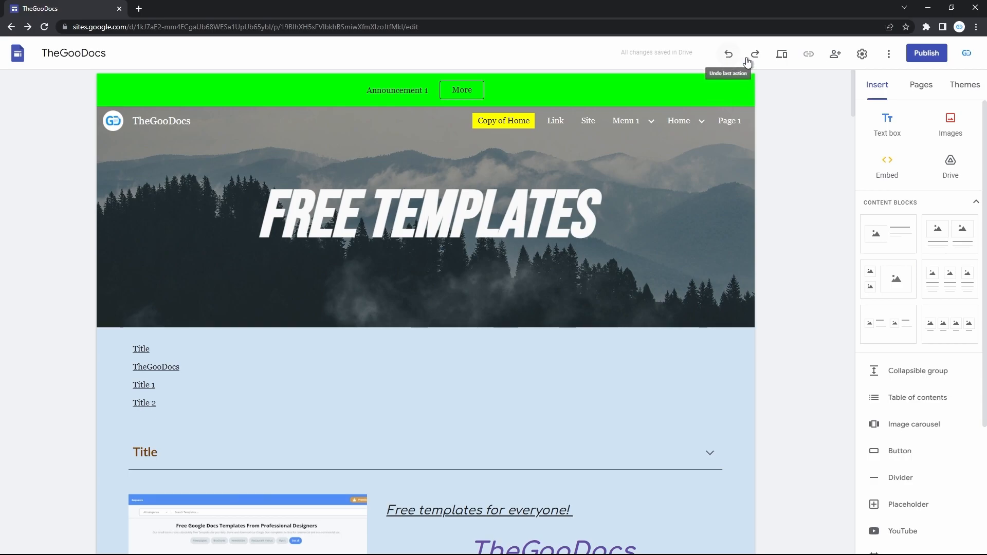
Preview the site and look through the Copy of Home page from its header down to the embedded map.
{"action": "left_click", "coordinate": [780, 56]}
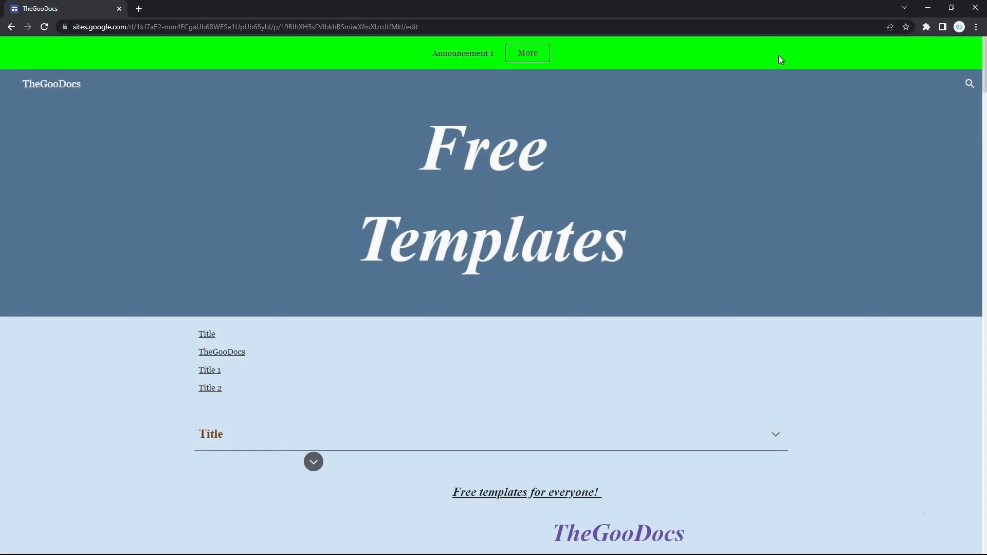
{"action": "scroll", "coordinate": [711, 307], "scroll_direction": "down", "scroll_amount": 3}
{"action": "scroll", "coordinate": [711, 311], "scroll_direction": "down", "scroll_amount": 4}
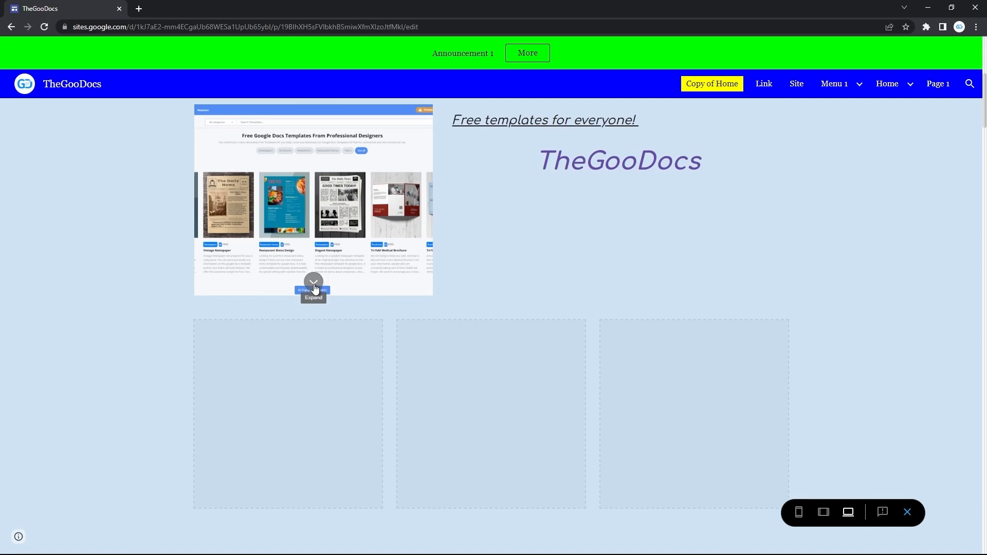
{"action": "scroll", "coordinate": [589, 352], "scroll_direction": "down", "scroll_amount": 10}
{"action": "scroll", "coordinate": [589, 353], "scroll_direction": "down", "scroll_amount": 5}
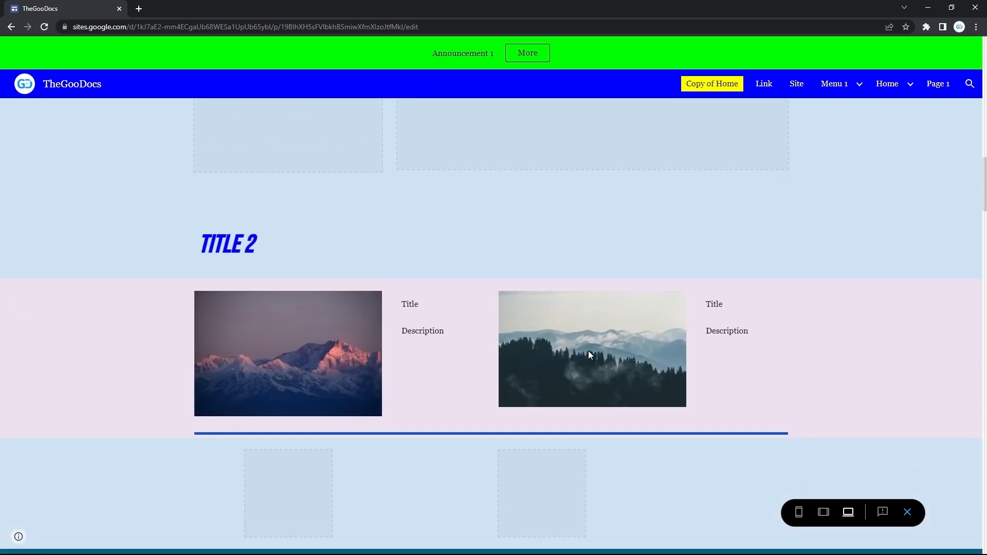
{"action": "scroll", "coordinate": [589, 353], "scroll_direction": "down", "scroll_amount": 7}
{"action": "scroll", "coordinate": [590, 355], "scroll_direction": "down", "scroll_amount": 9}
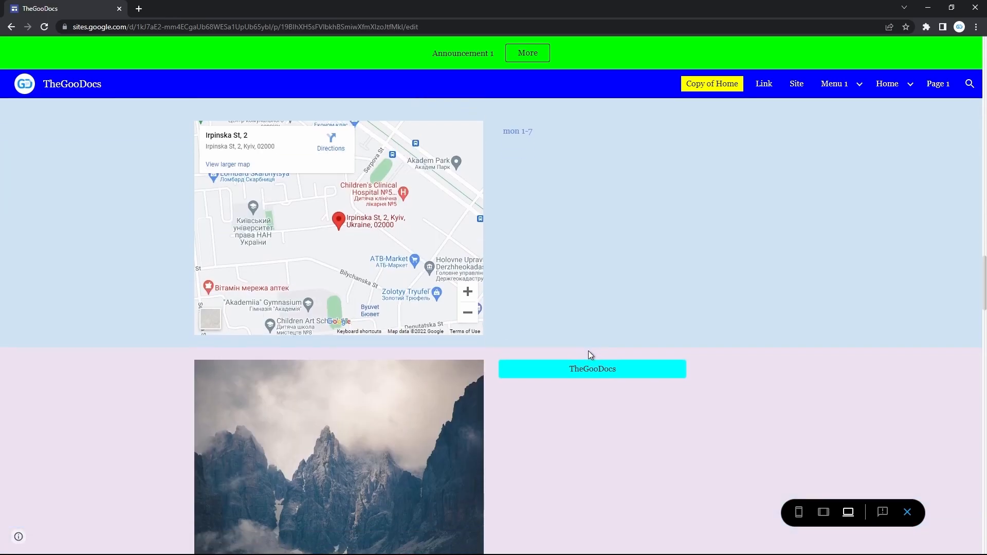
{"action": "left_click", "coordinate": [462, 329]}
{"action": "left_click", "coordinate": [462, 327]}
View the Site page in the preview and check the subpages listed under Menu 1.
{"action": "left_click", "coordinate": [798, 88]}
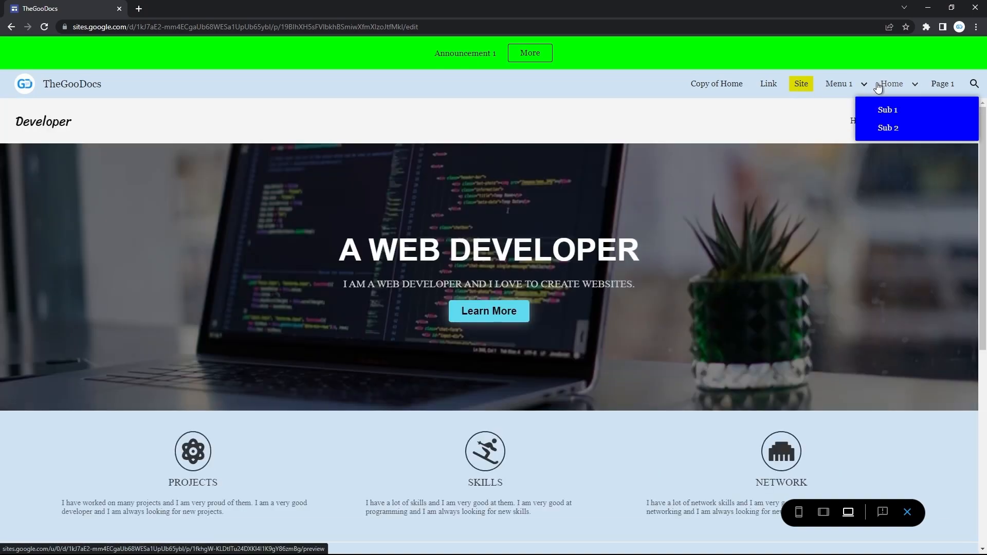
{"action": "left_click", "coordinate": [840, 84]}
{"action": "left_click", "coordinate": [840, 84]}
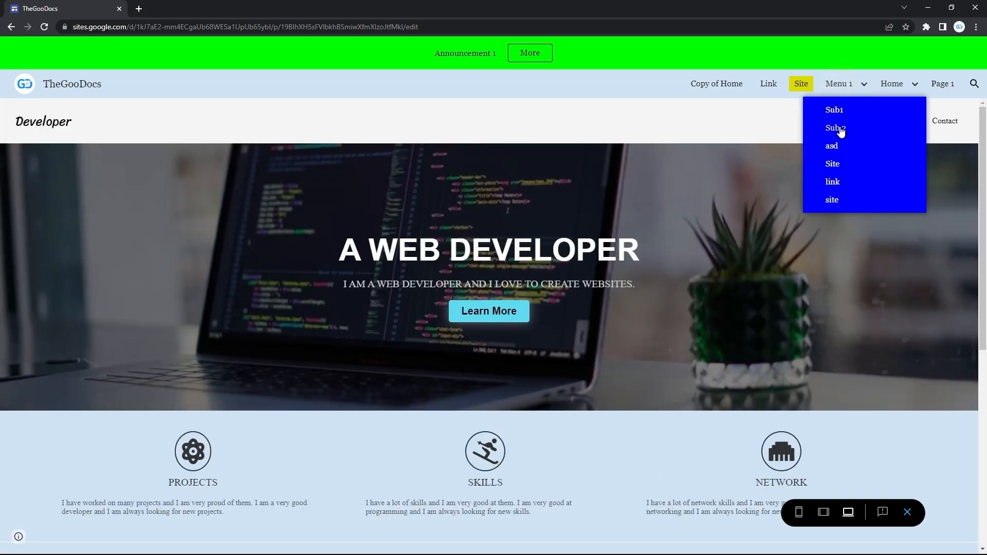
{"action": "left_click", "coordinate": [841, 129]}
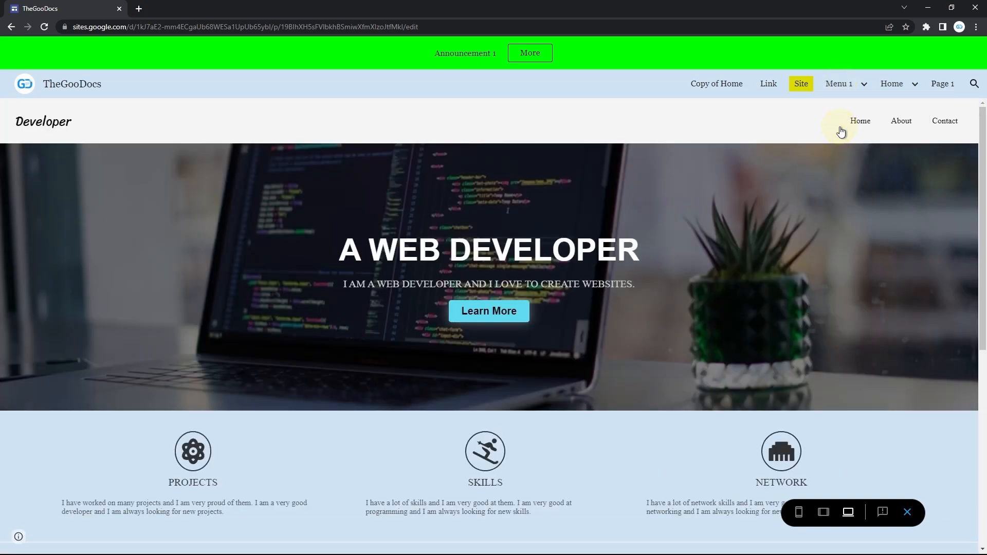
Preview the Site page in tablet, phone and large-screen sizes and return to the editor.
{"action": "left_click", "coordinate": [824, 513]}
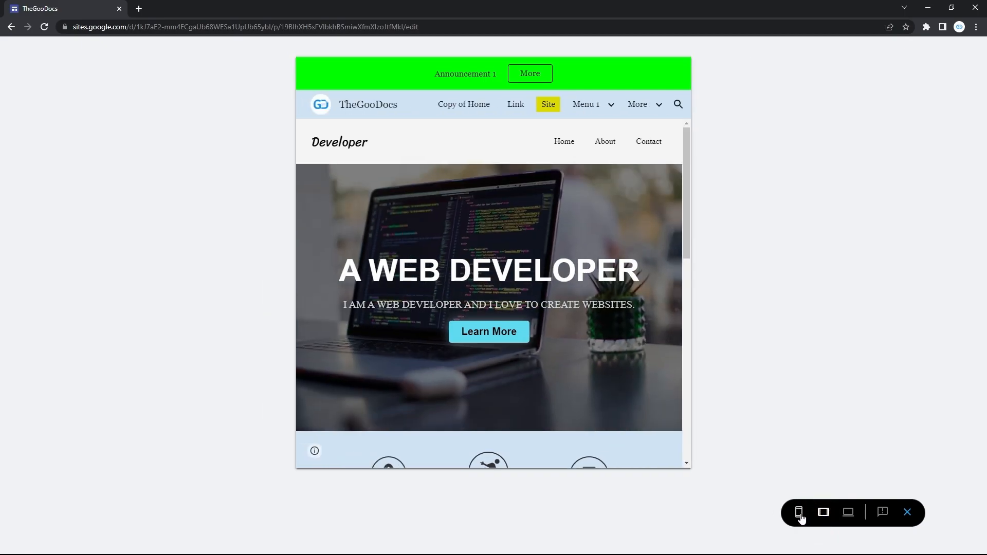
{"action": "left_click", "coordinate": [799, 514]}
{"action": "left_click", "coordinate": [848, 513]}
{"action": "left_click", "coordinate": [908, 514]}
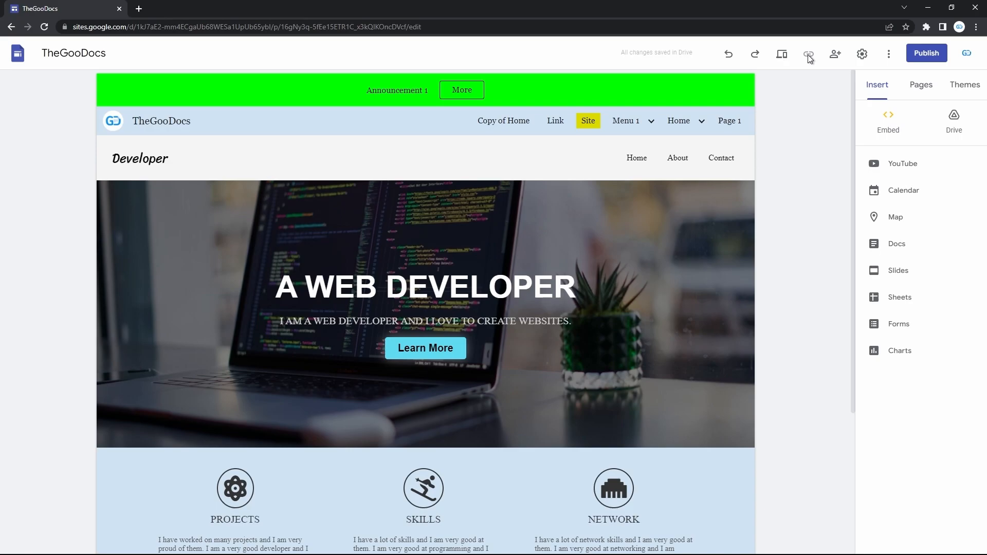
Share the site with the first suggested contact as Editor, with Notify people turned off.
{"action": "left_click", "coordinate": [836, 54]}
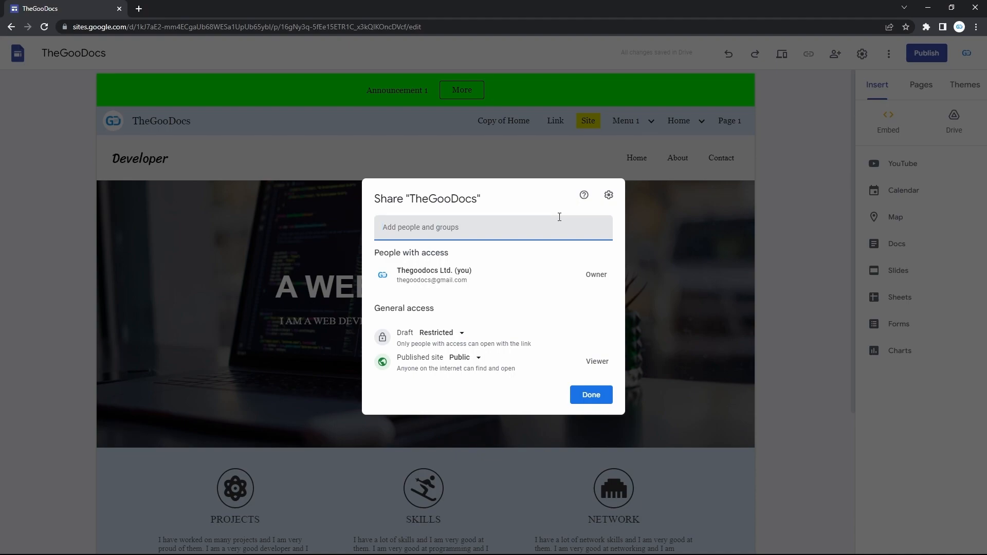
{"action": "mouse_move", "coordinate": [502, 279]}
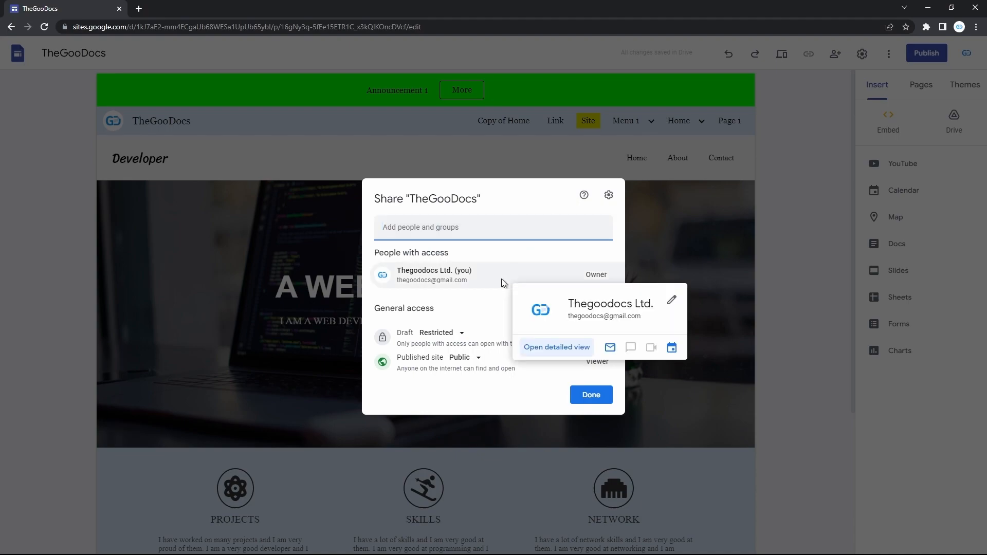
{"action": "type", "text": "da"}
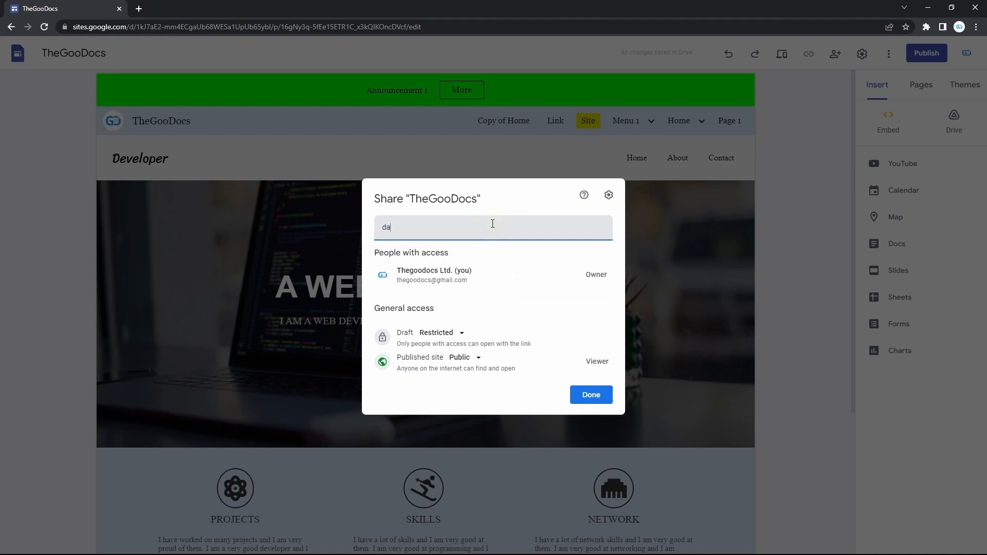
{"action": "key", "text": "BackSpace"}
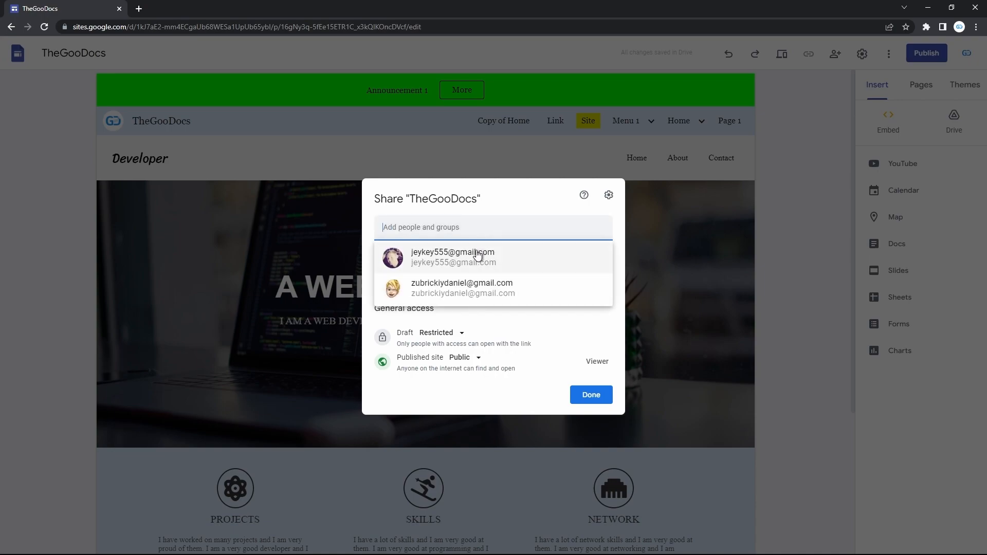
{"action": "left_click", "coordinate": [474, 254]}
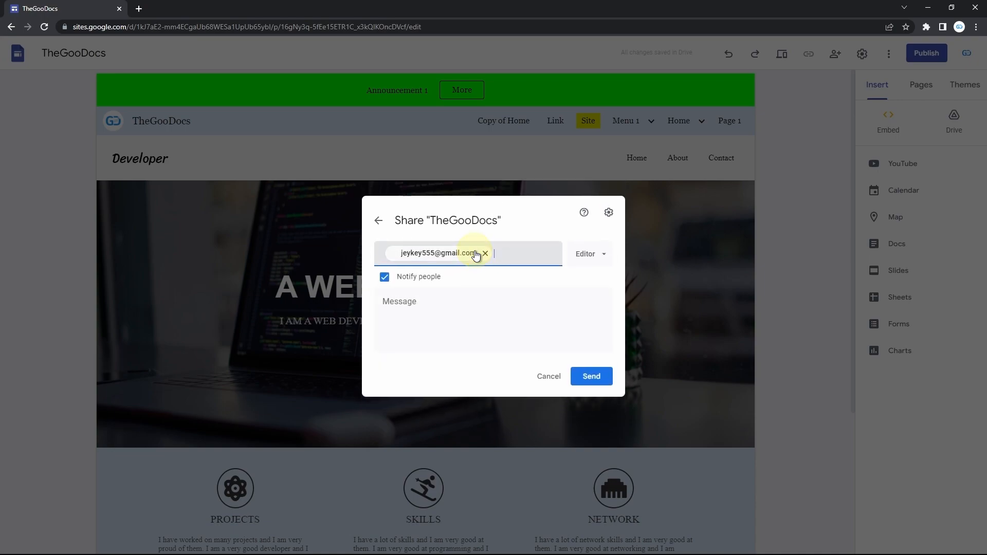
{"action": "left_click", "coordinate": [440, 283]}
{"action": "left_click", "coordinate": [589, 341]}
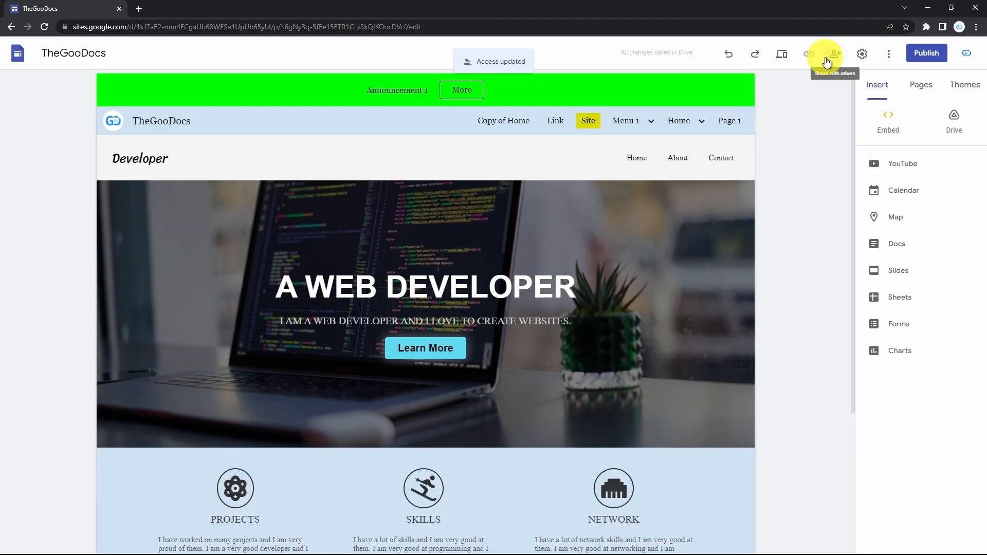
Set the draft's general access to Anyone with the link as Editor, check the published site's access options, and close the sharing settings.
{"action": "left_click", "coordinate": [834, 55]}
{"action": "left_click", "coordinate": [420, 352]}
{"action": "left_click", "coordinate": [458, 392]}
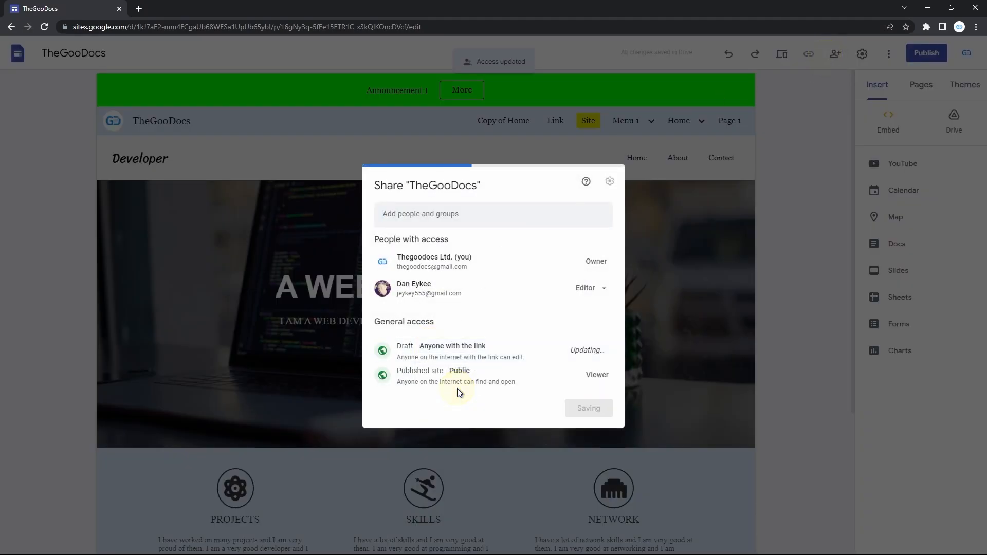
{"action": "left_click", "coordinate": [473, 373]}
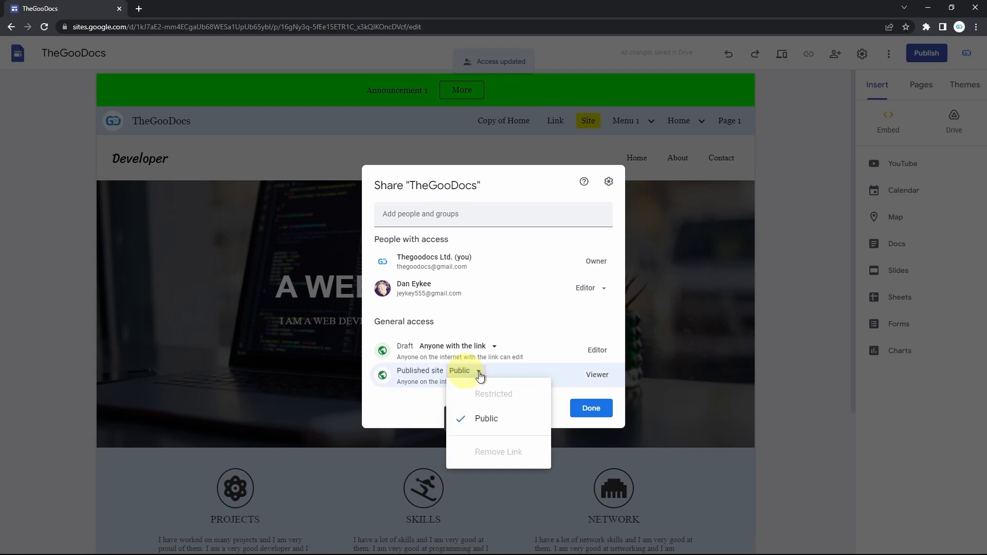
{"action": "left_click", "coordinate": [415, 397]}
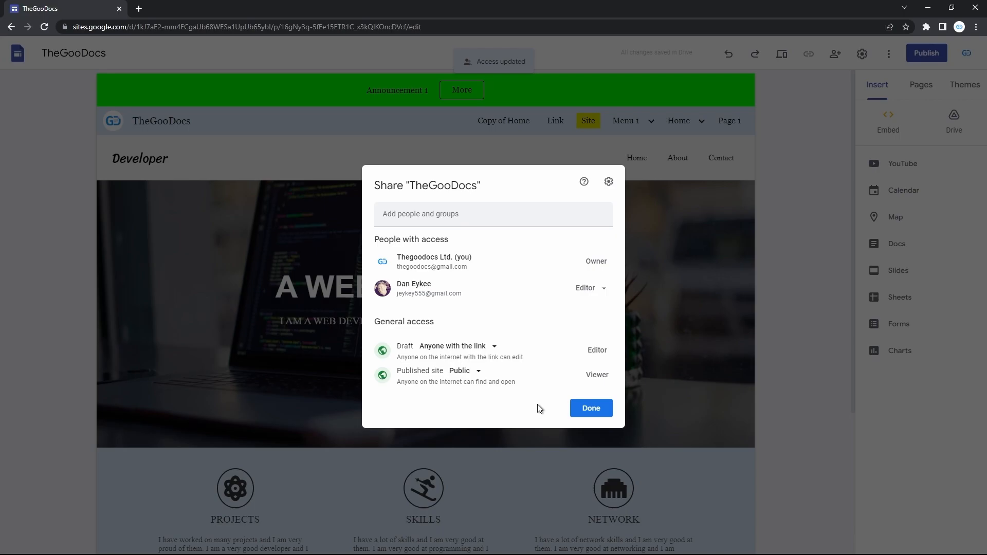
{"action": "left_click", "coordinate": [585, 406]}
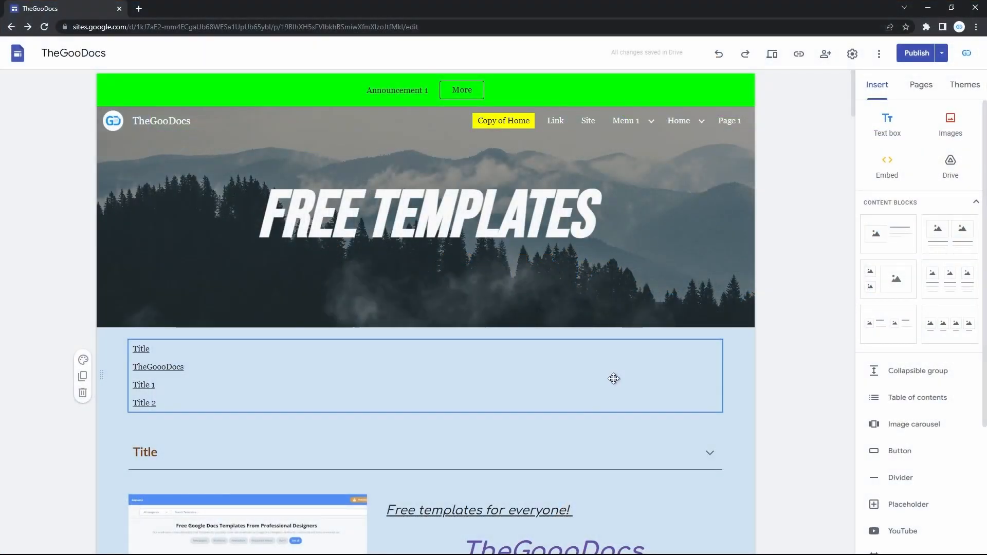
Start the publishing review and compare the draft of Copy of Home with the published version, including an expanded view of the draft.
{"action": "left_click", "coordinate": [911, 54]}
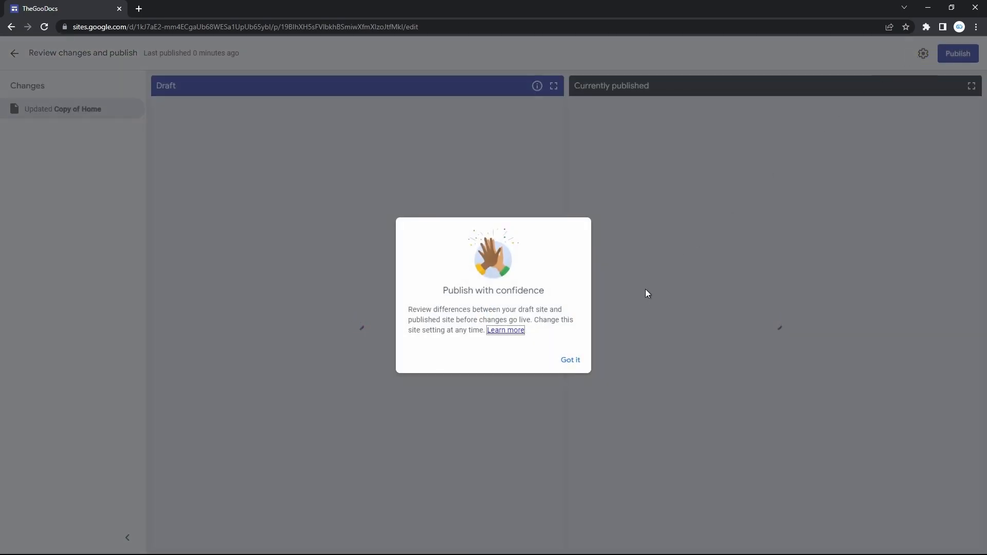
{"action": "left_click", "coordinate": [569, 362]}
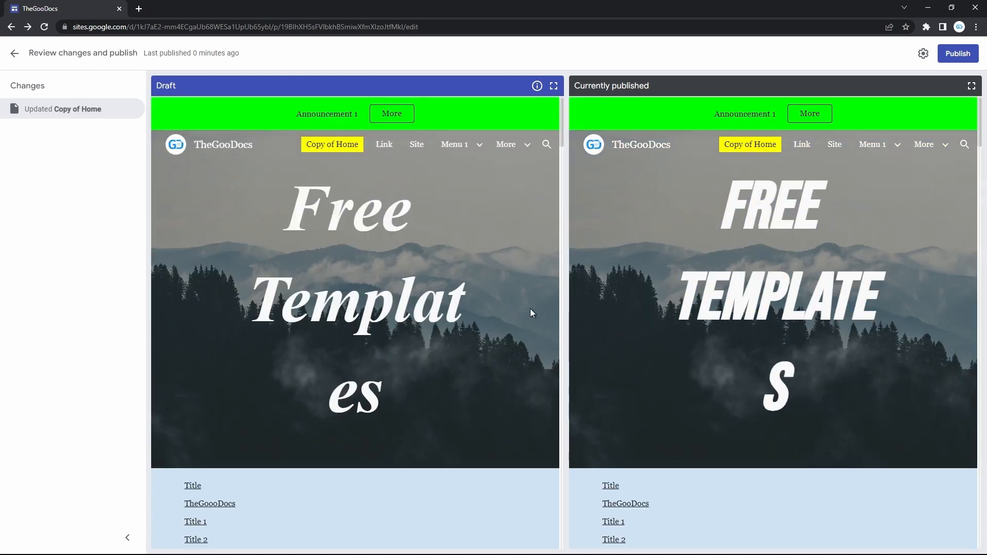
{"action": "scroll", "coordinate": [474, 229], "scroll_direction": "down", "scroll_amount": 2}
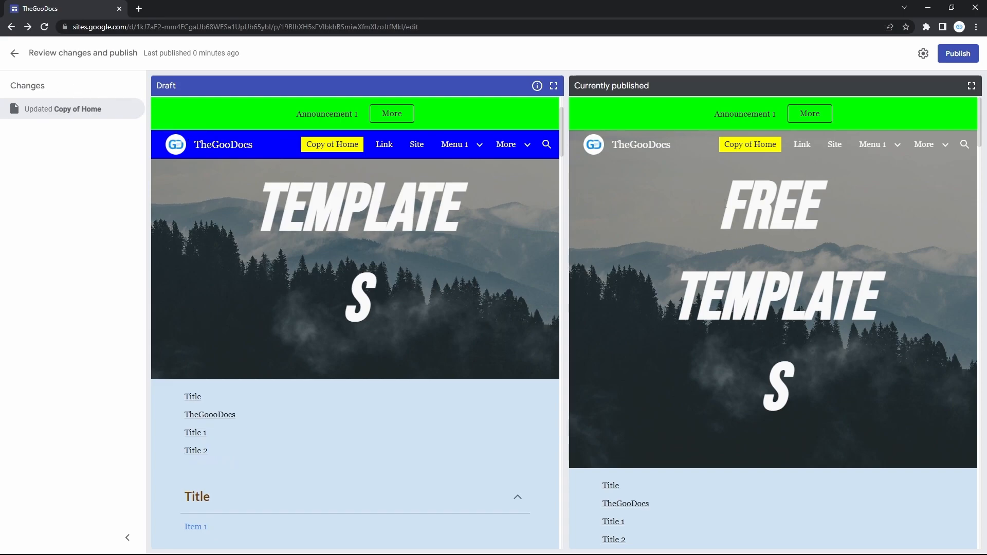
{"action": "scroll", "coordinate": [459, 264], "scroll_direction": "up", "scroll_amount": 2}
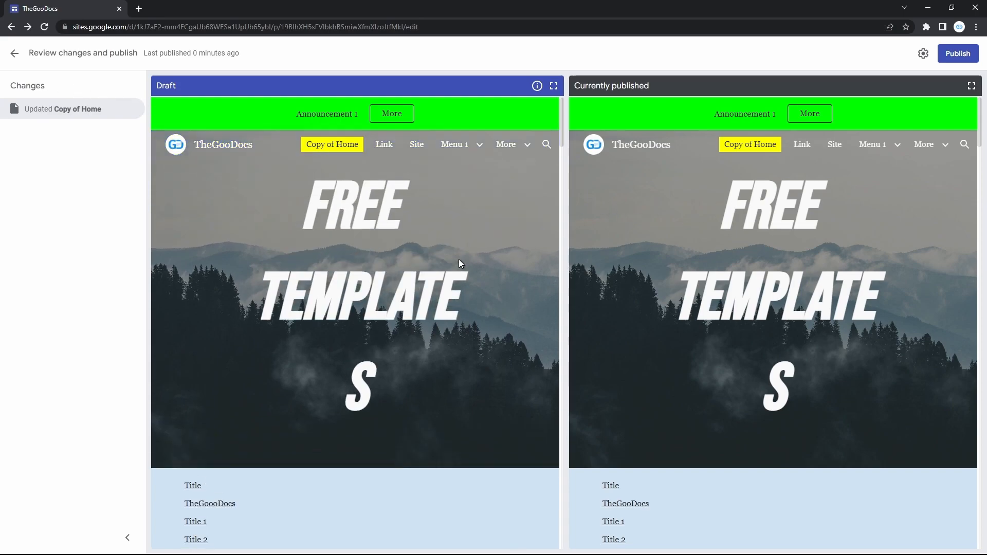
{"action": "scroll", "coordinate": [817, 286], "scroll_direction": "down", "scroll_amount": 2}
{"action": "scroll", "coordinate": [817, 287], "scroll_direction": "up", "scroll_amount": 2}
{"action": "left_click", "coordinate": [554, 86]}
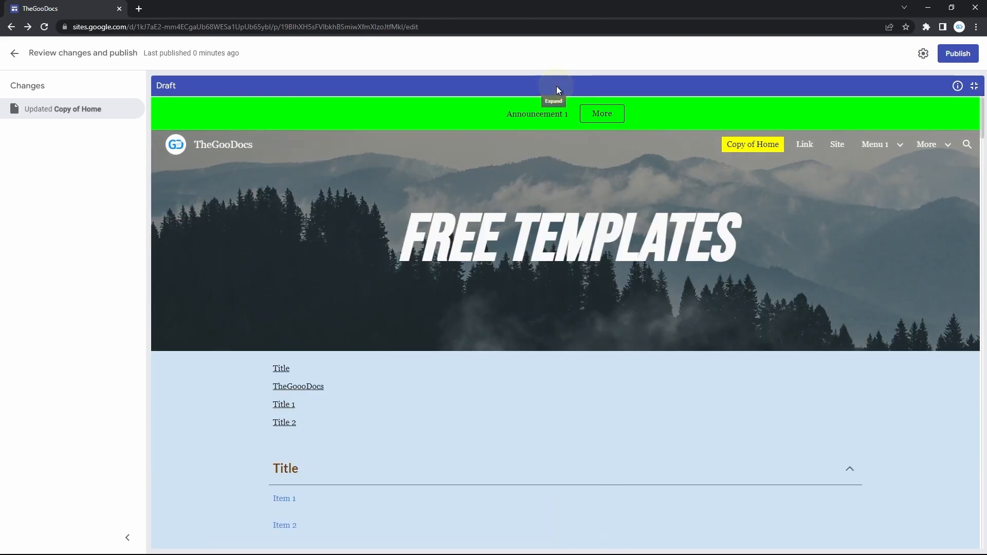
{"action": "left_click", "coordinate": [975, 86]}
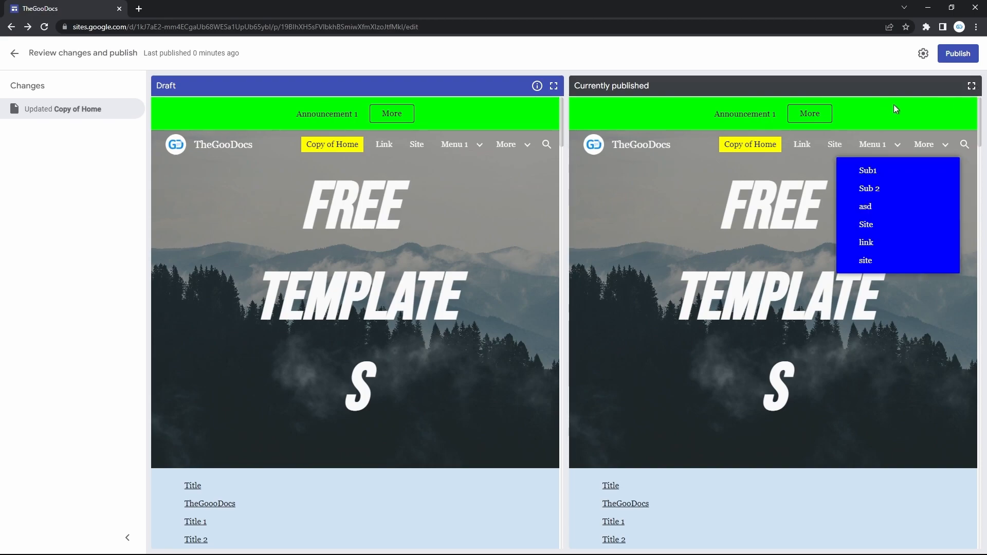
Check the publish settings without saving any changes, and publish the reviewed site changes.
{"action": "left_click", "coordinate": [922, 52]}
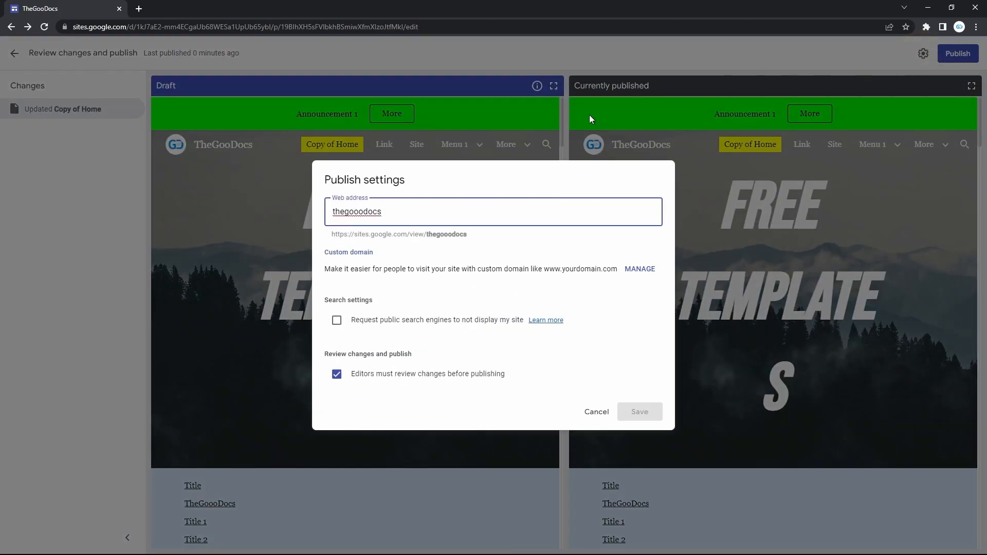
{"action": "type", "text": "s"}
{"action": "left_click", "coordinate": [597, 412]}
{"action": "left_click", "coordinate": [956, 52]}
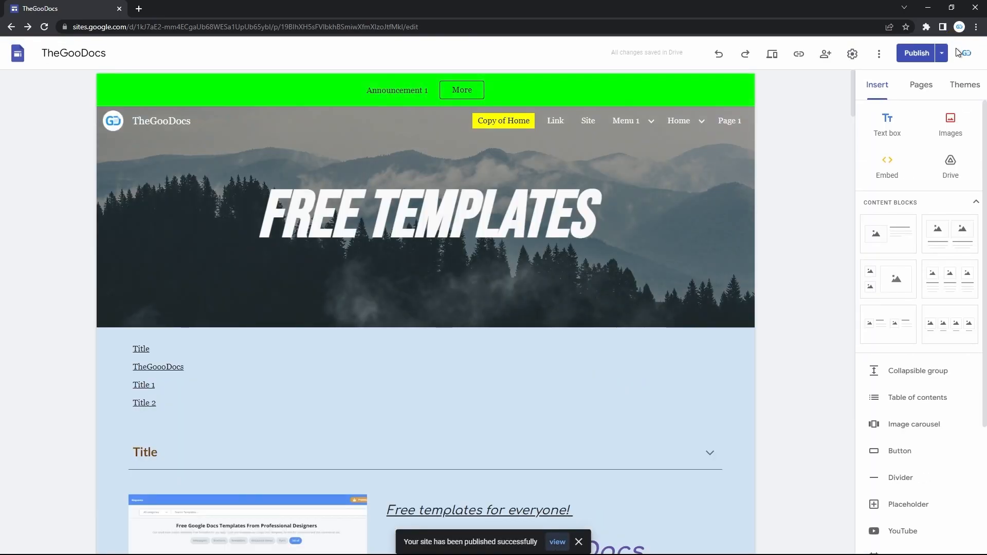
Copy the published site's link and open it in a new browser tab.
{"action": "left_click", "coordinate": [798, 55]}
{"action": "left_click", "coordinate": [624, 303]}
{"action": "key", "text": "ctrl+t"}
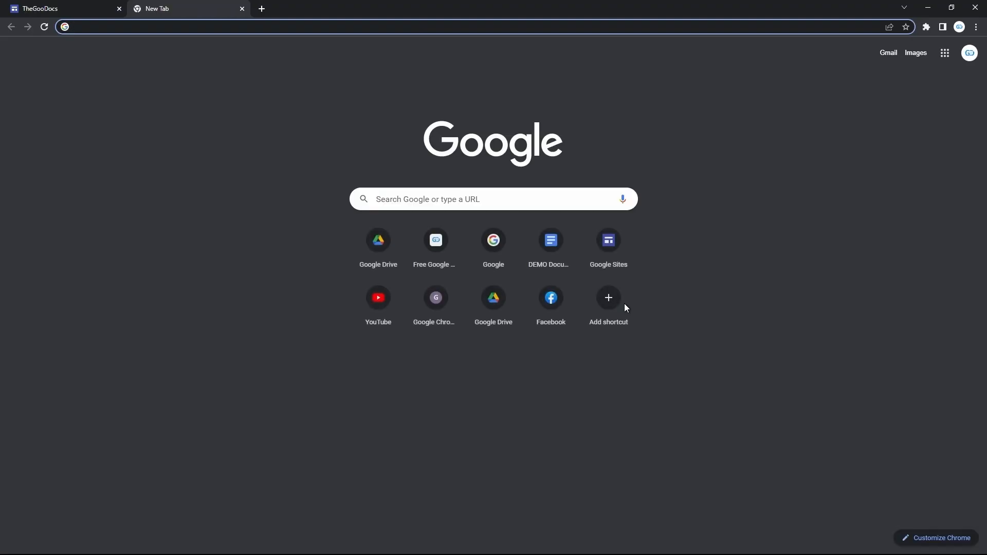
{"action": "key", "text": "ctrl+v"}
{"action": "key", "text": "Return"}
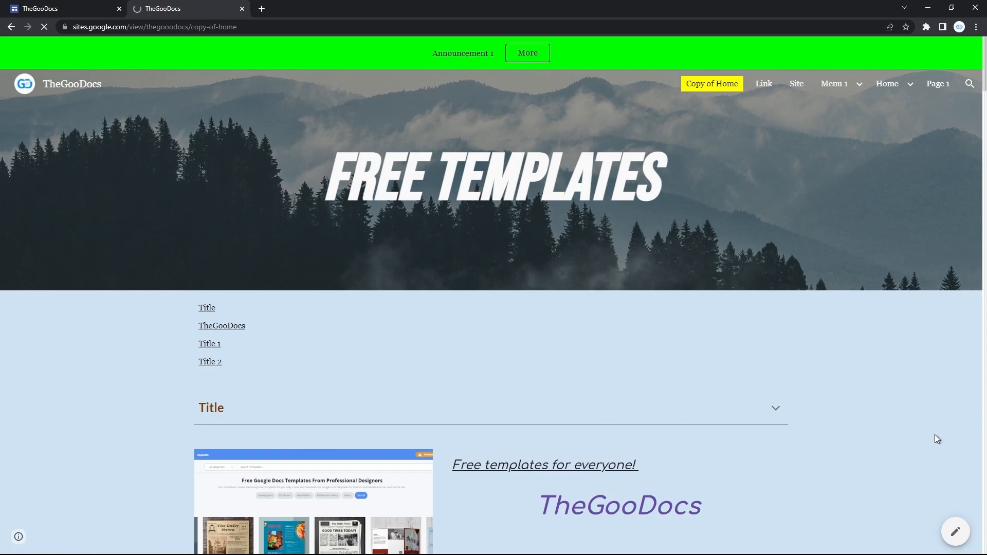
Look through the published Copy of Home page using its Title 2 link, continue down to the embedded form, and view the Site page.
{"action": "scroll", "coordinate": [936, 439], "scroll_direction": "down", "scroll_amount": 6}
{"action": "scroll", "coordinate": [936, 439], "scroll_direction": "up", "scroll_amount": 3}
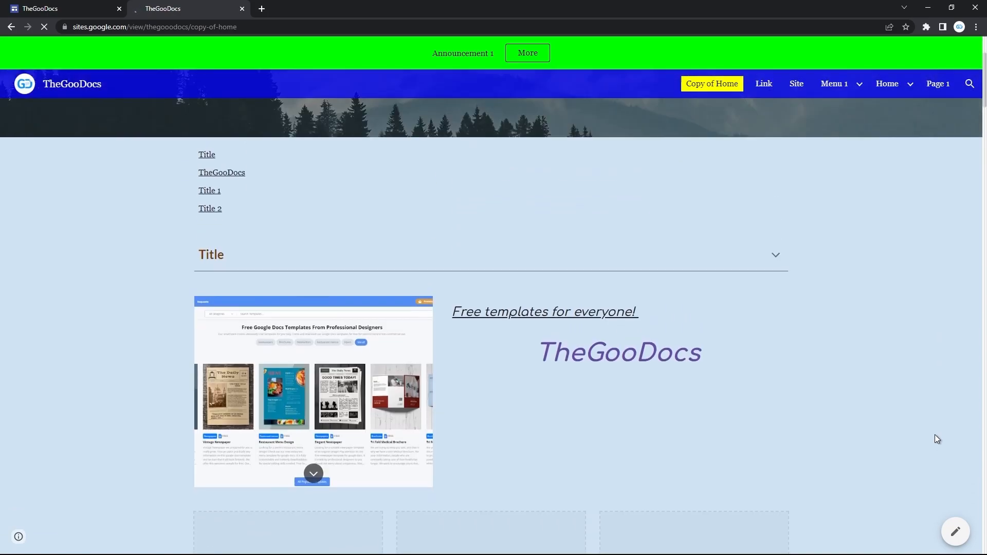
{"action": "left_click", "coordinate": [211, 210]}
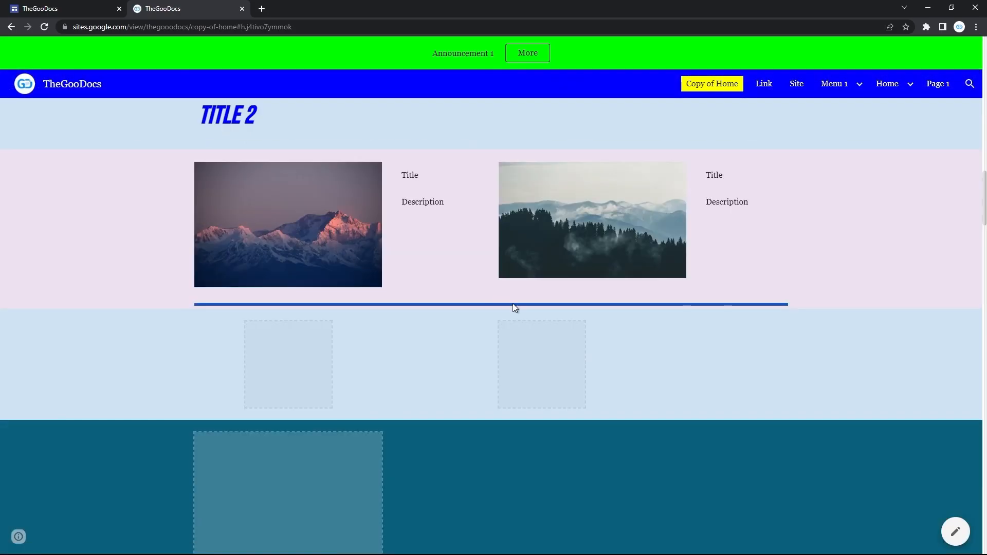
{"action": "scroll", "coordinate": [514, 304], "scroll_direction": "down", "scroll_amount": 18}
{"action": "scroll", "coordinate": [513, 304], "scroll_direction": "down", "scroll_amount": 20}
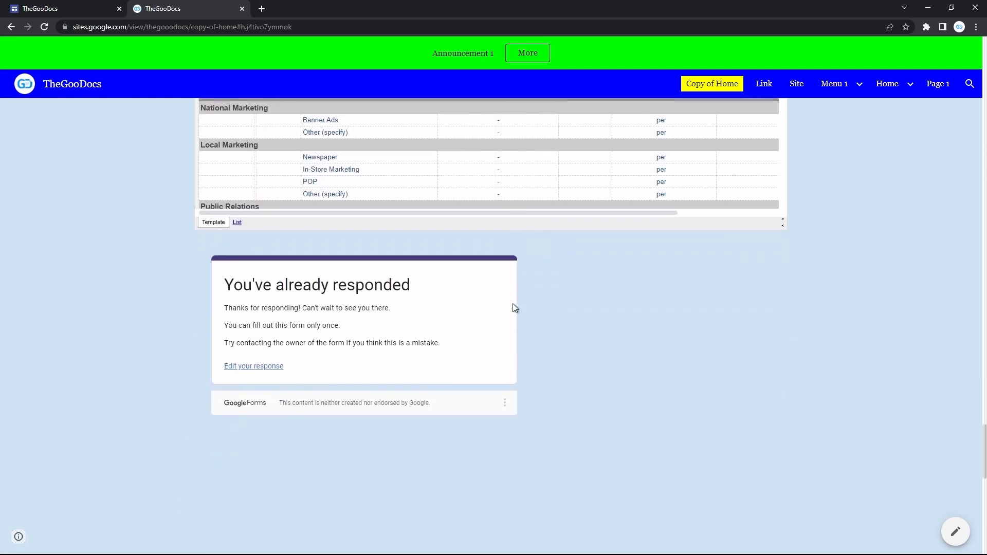
{"action": "scroll", "coordinate": [513, 304], "scroll_direction": "down", "scroll_amount": 3}
{"action": "scroll", "coordinate": [513, 304], "scroll_direction": "up", "scroll_amount": 3}
{"action": "left_click", "coordinate": [795, 82]}
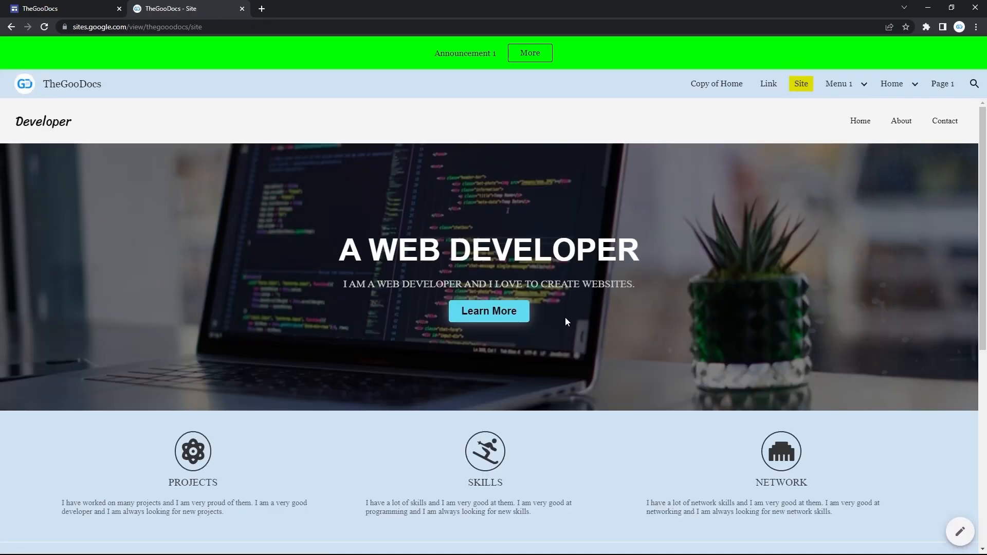
{"action": "scroll", "coordinate": [566, 317], "scroll_direction": "down", "scroll_amount": 8}
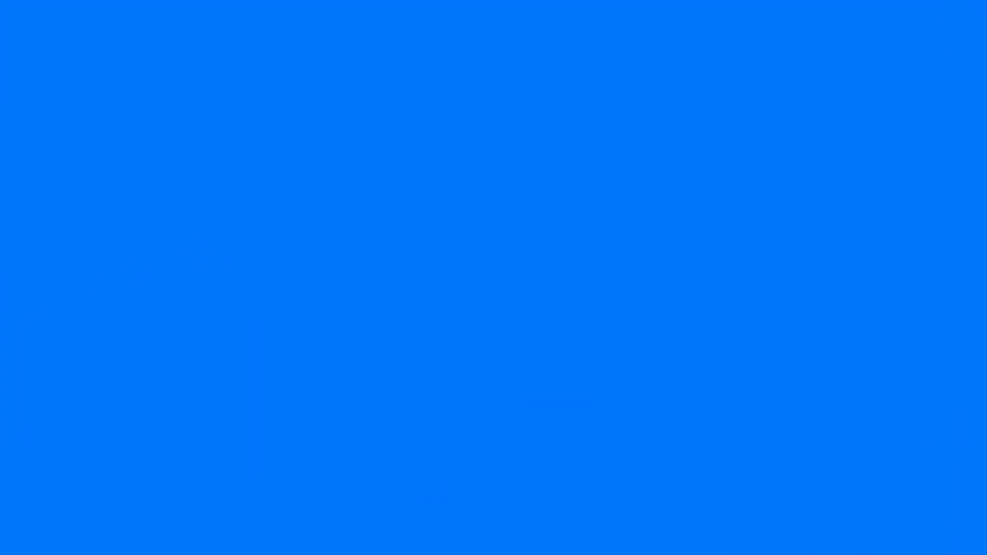